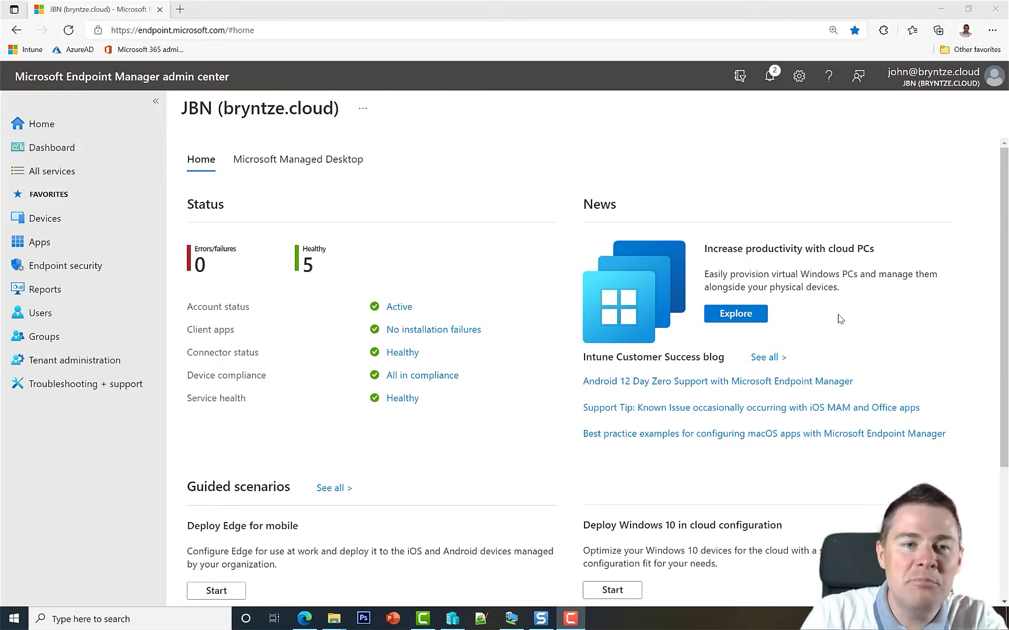
Step: From Apps > Windows, add a new app of type Windows app (Win32)
left_click(37, 243)
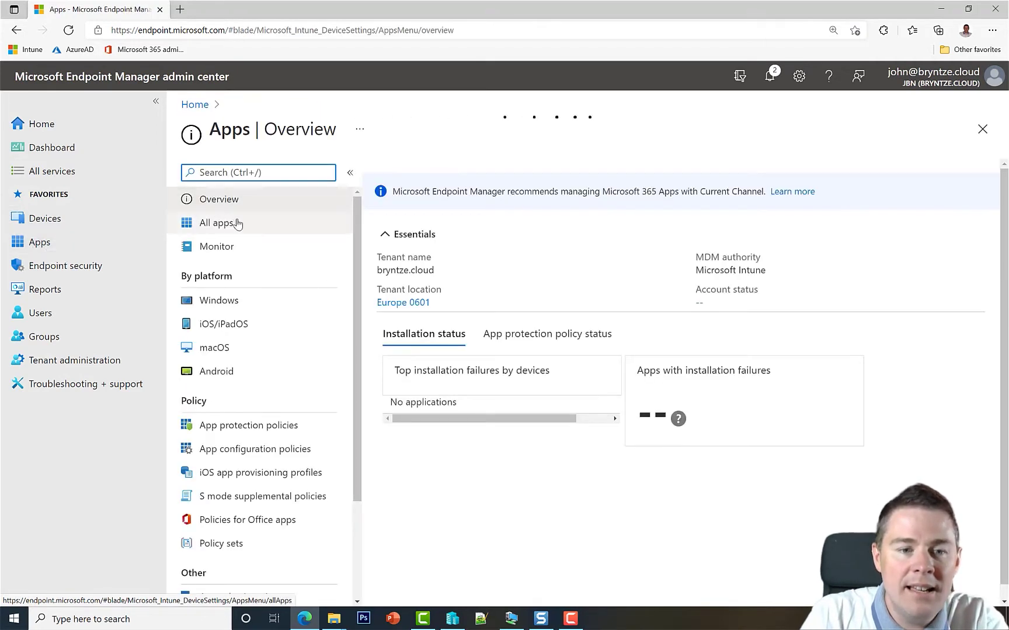
left_click(212, 309)
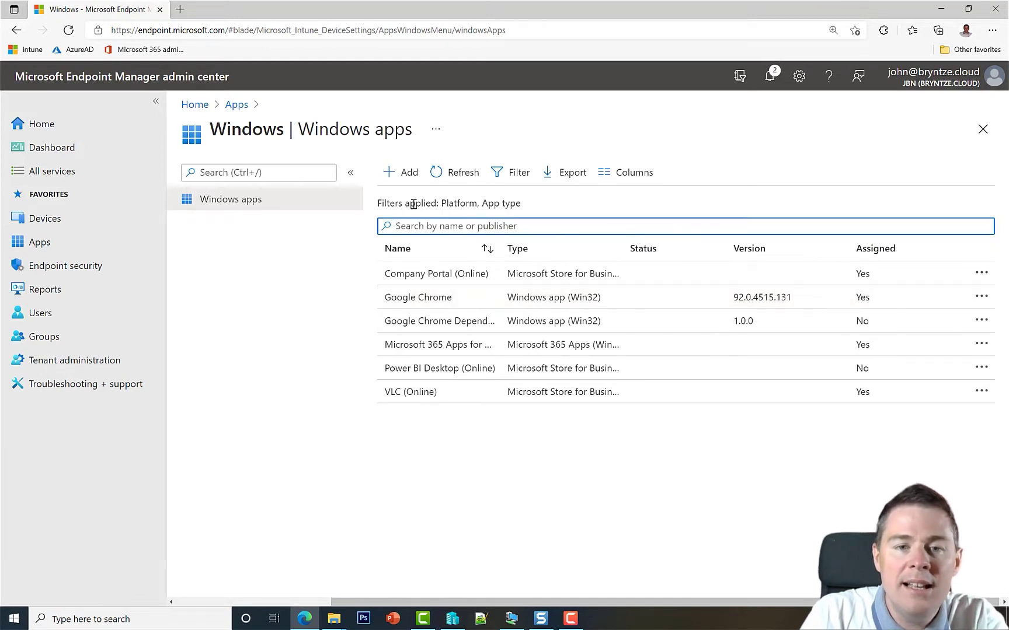
left_click(407, 175)
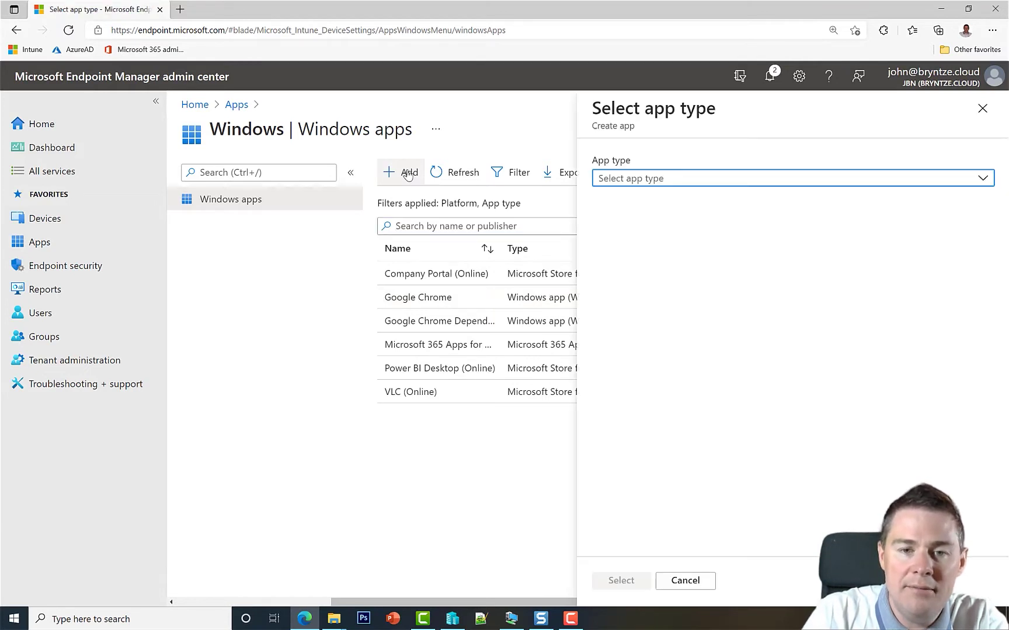
left_click(652, 181)
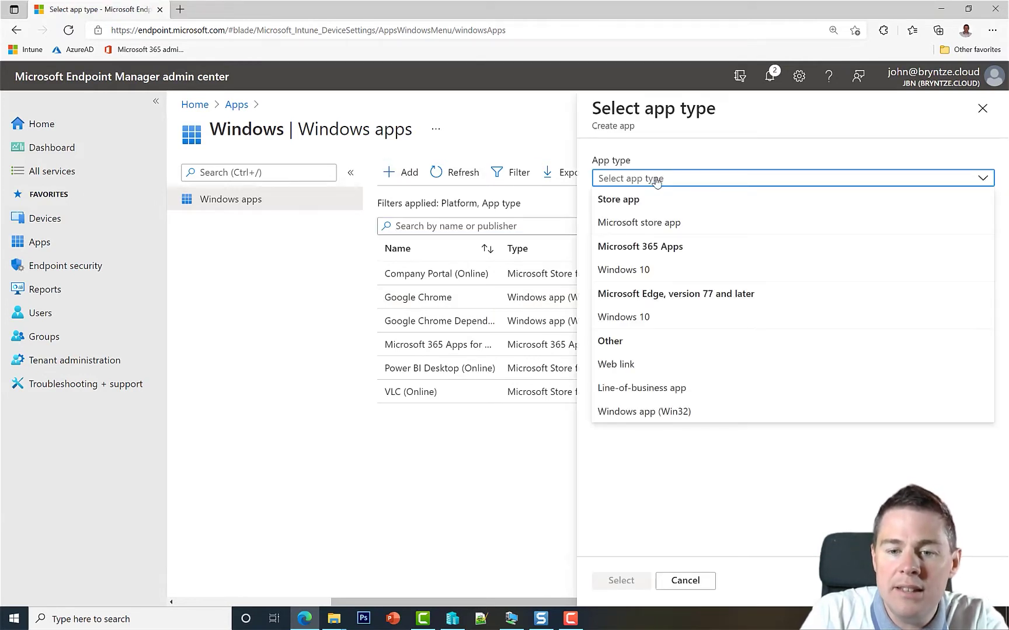
left_click(656, 415)
left_click(616, 583)
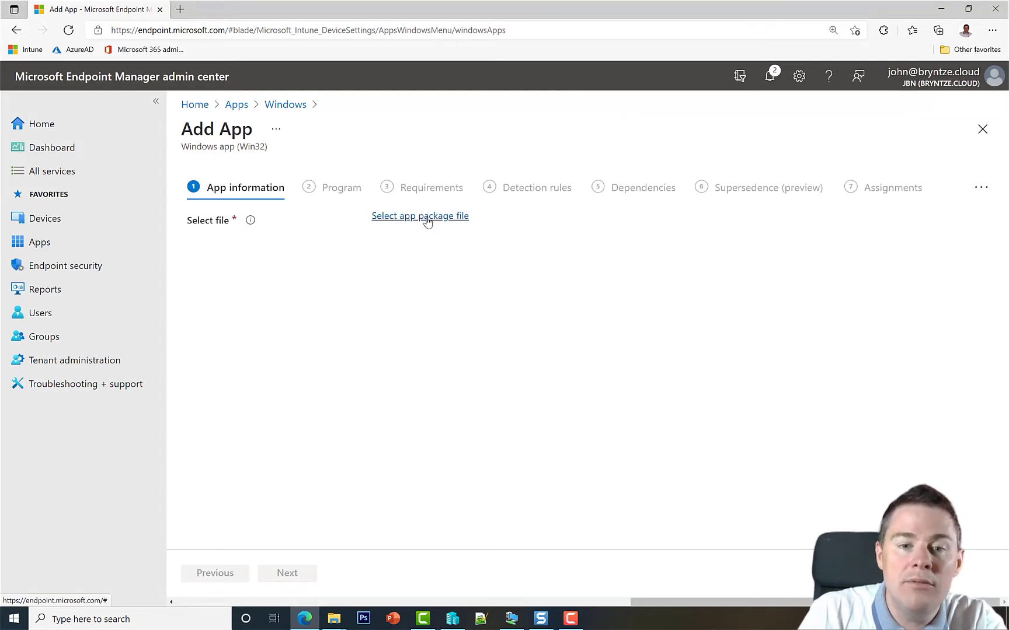
Step: Load Install-MozillaFirefox90.0.2x64.intunewin from the Output folder as the app package
left_click(426, 220)
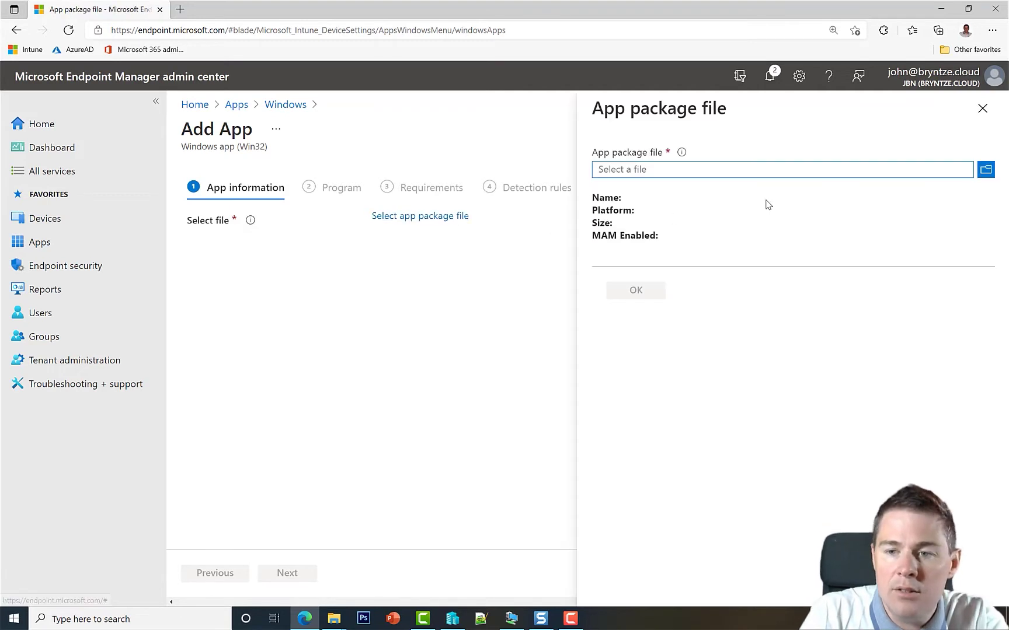
left_click(986, 169)
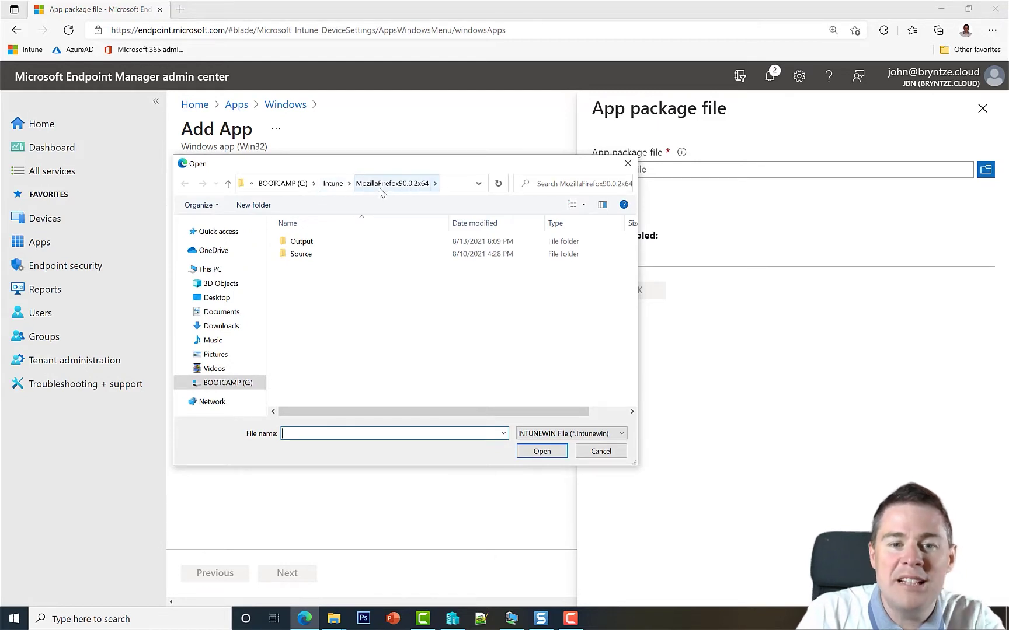
double_click(304, 245)
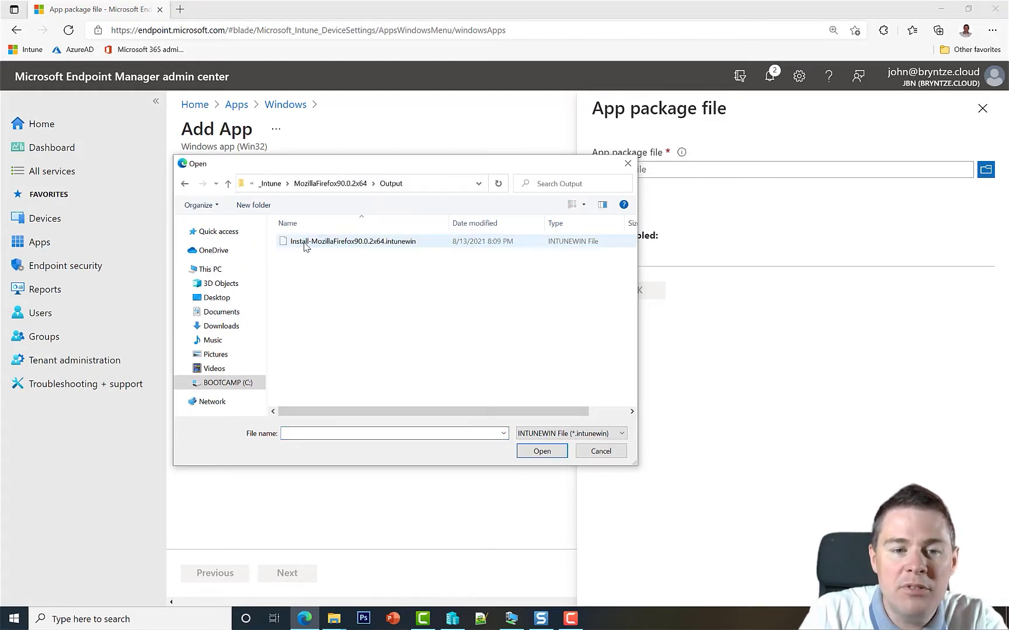
left_click(379, 245)
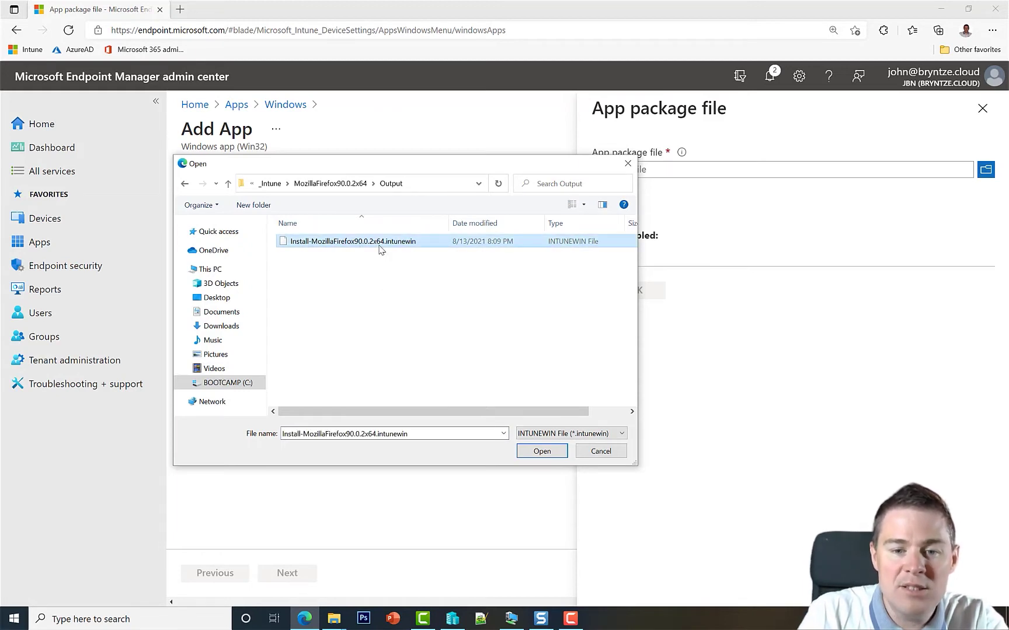
left_click(542, 453)
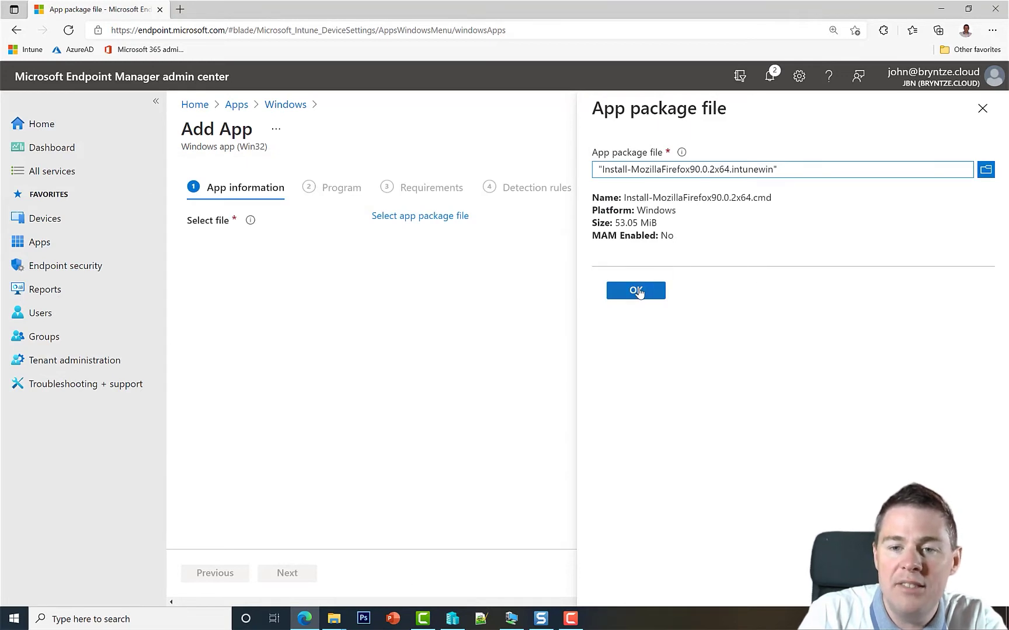
left_click(636, 290)
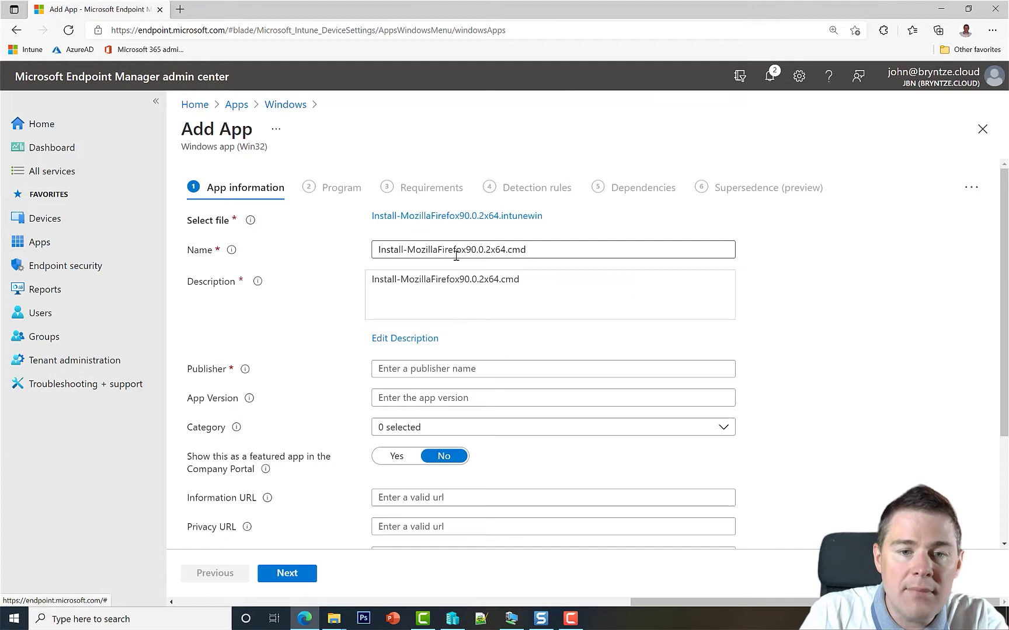
Step: Trim the app name to 'Mozilla Firefox' and move 90.0.2 into App Version
left_click_drag(408, 252, 281, 252)
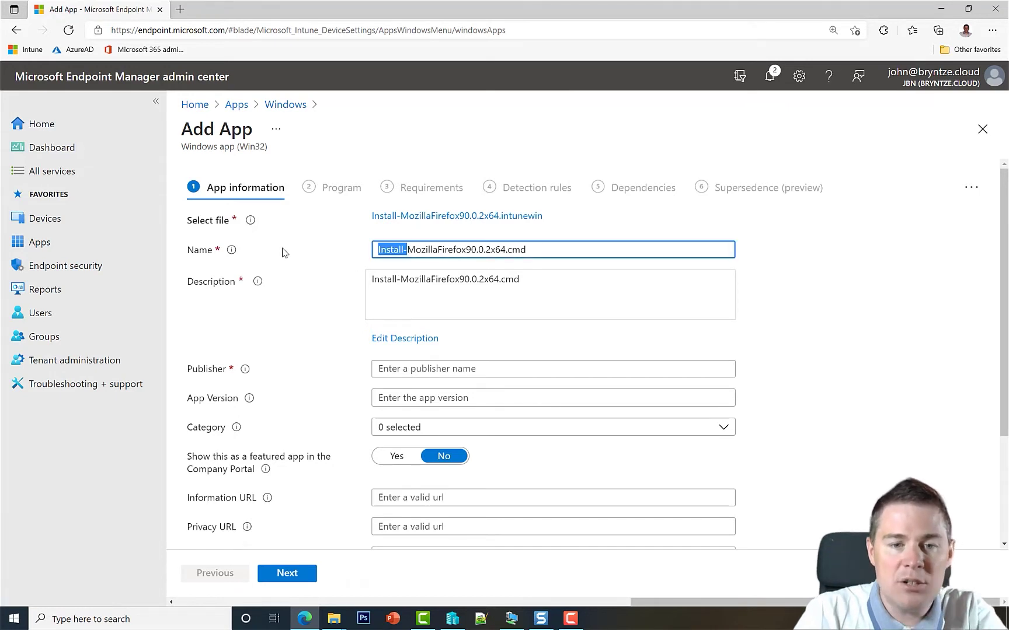
key("BackSpace")
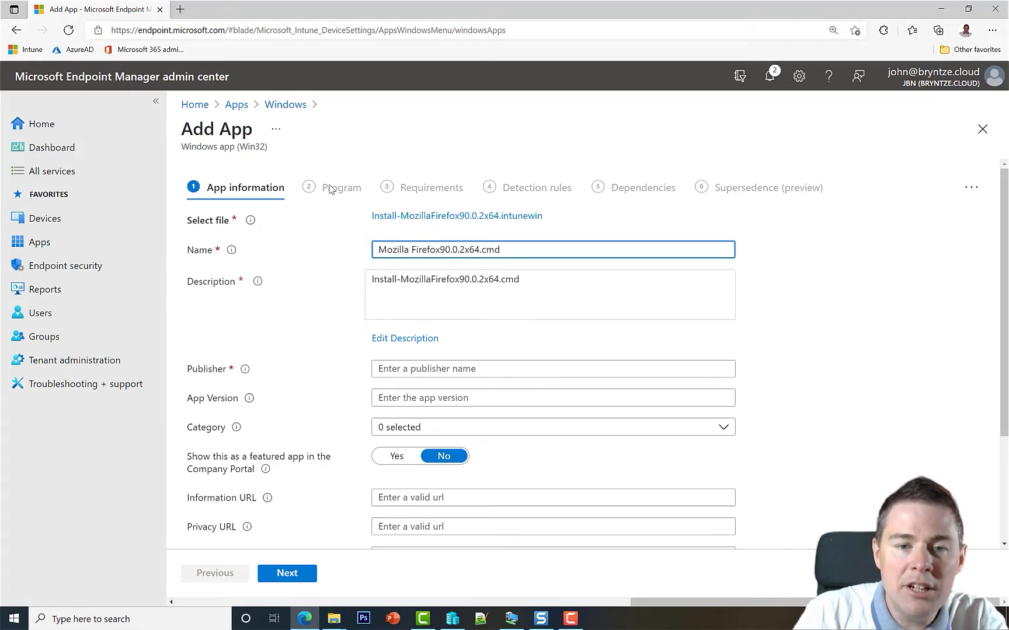
left_click(442, 251)
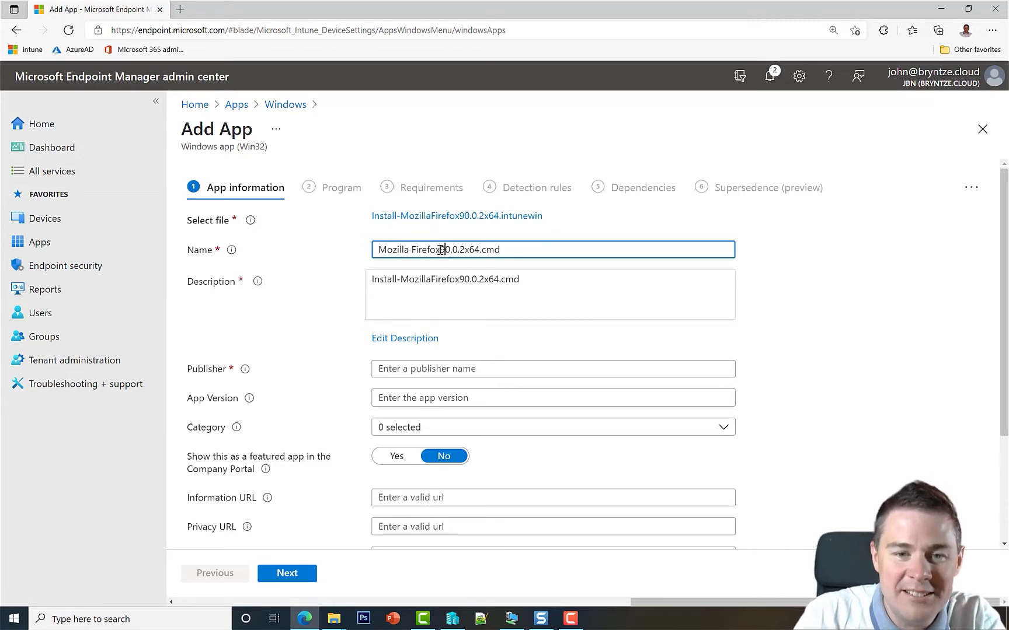
left_click_drag(440, 250, 465, 253)
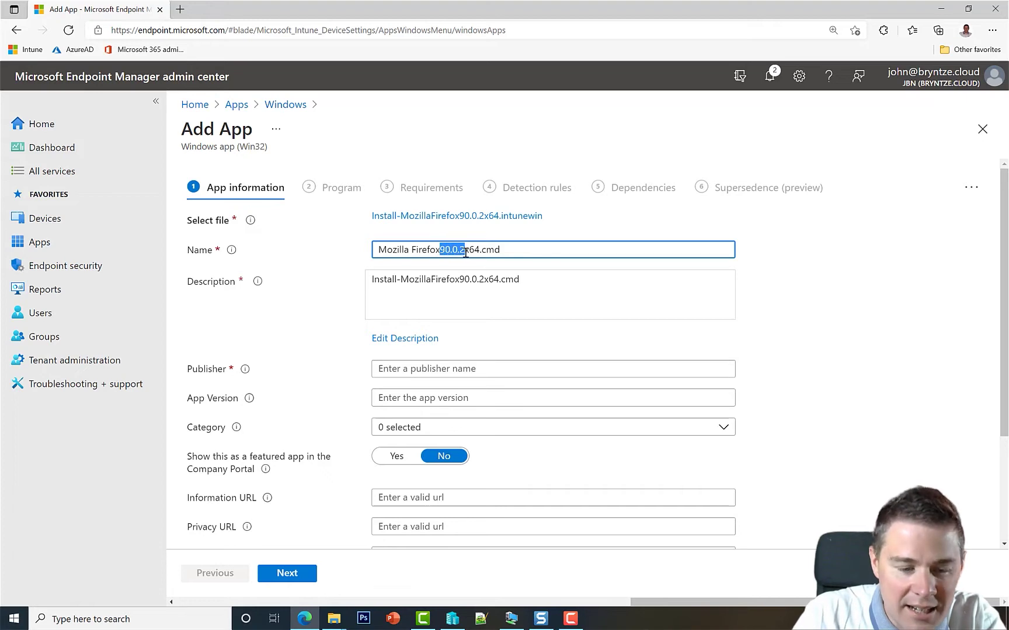
key("ctrl+x")
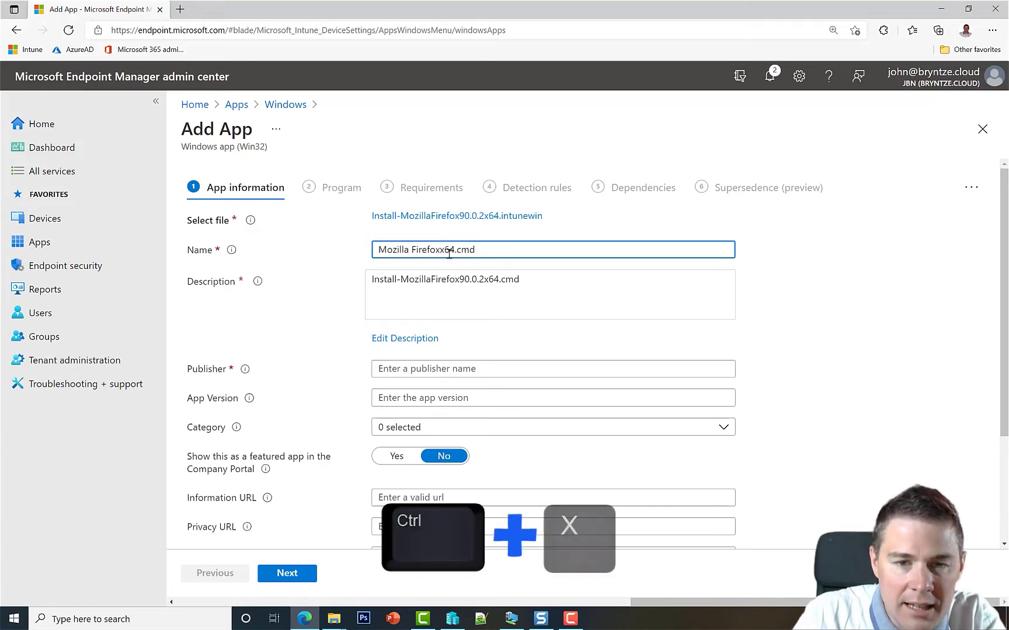
left_click_drag(441, 251, 498, 252)
key("Delete")
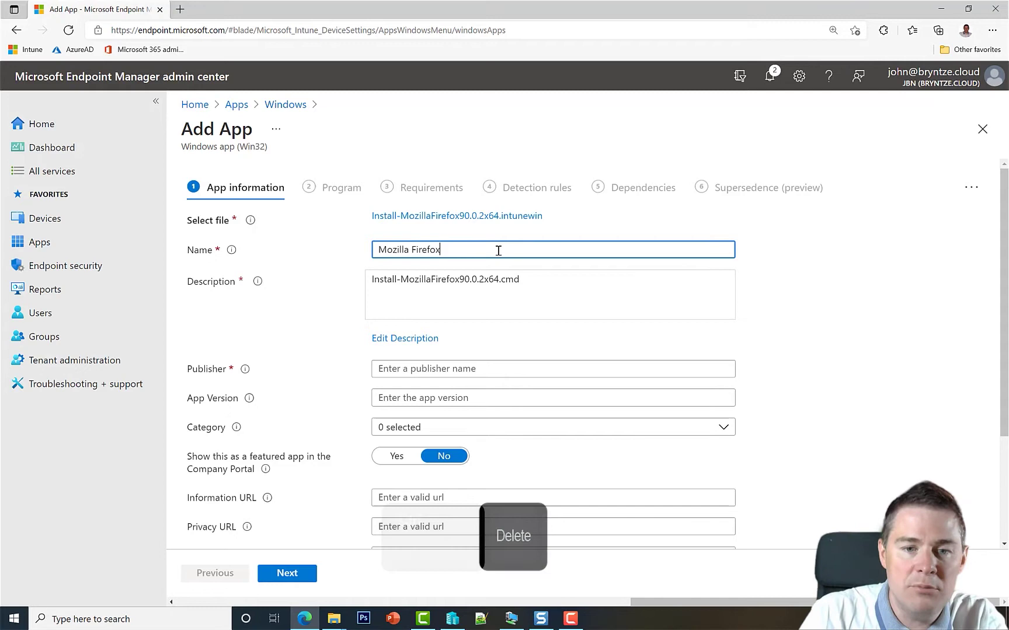
left_click(418, 401)
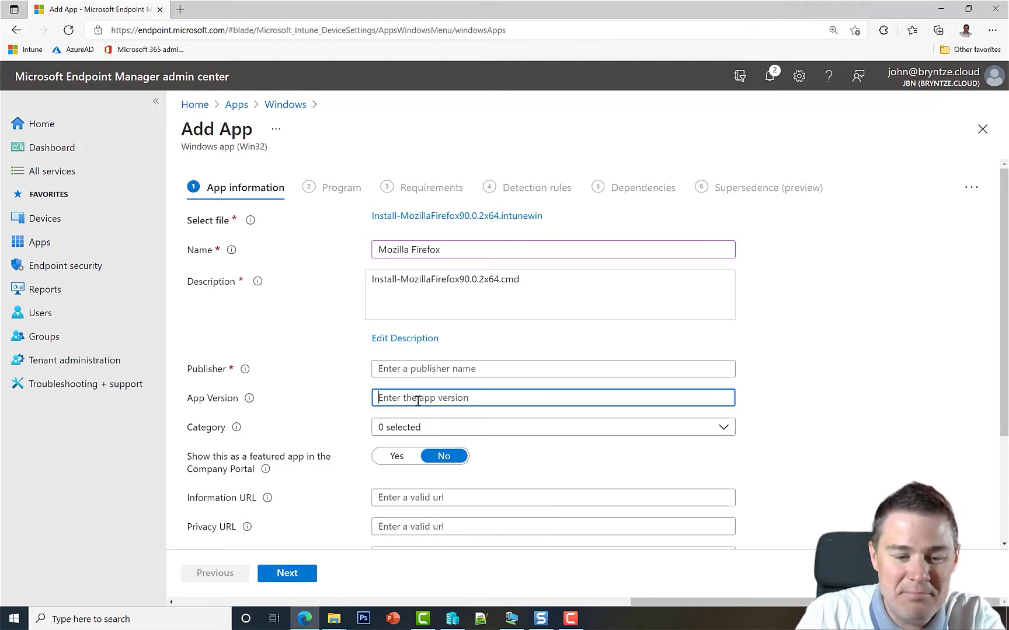
key("ctrl+v")
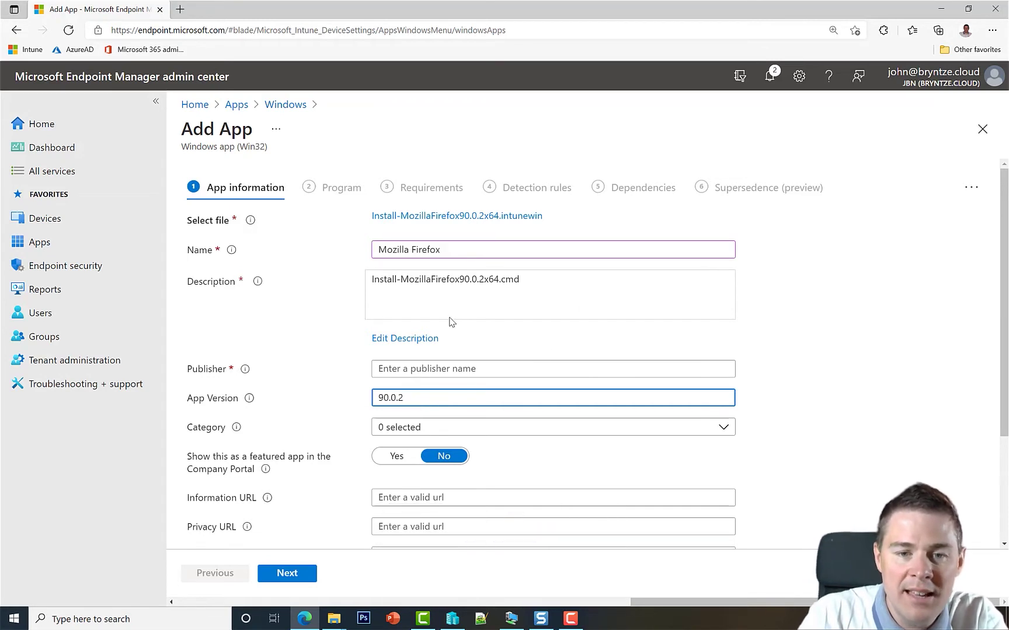
Step: Rewrite the description as bold **Mozilla Firefox** 90.0.2 with a secondary Web Browser note
left_click(406, 338)
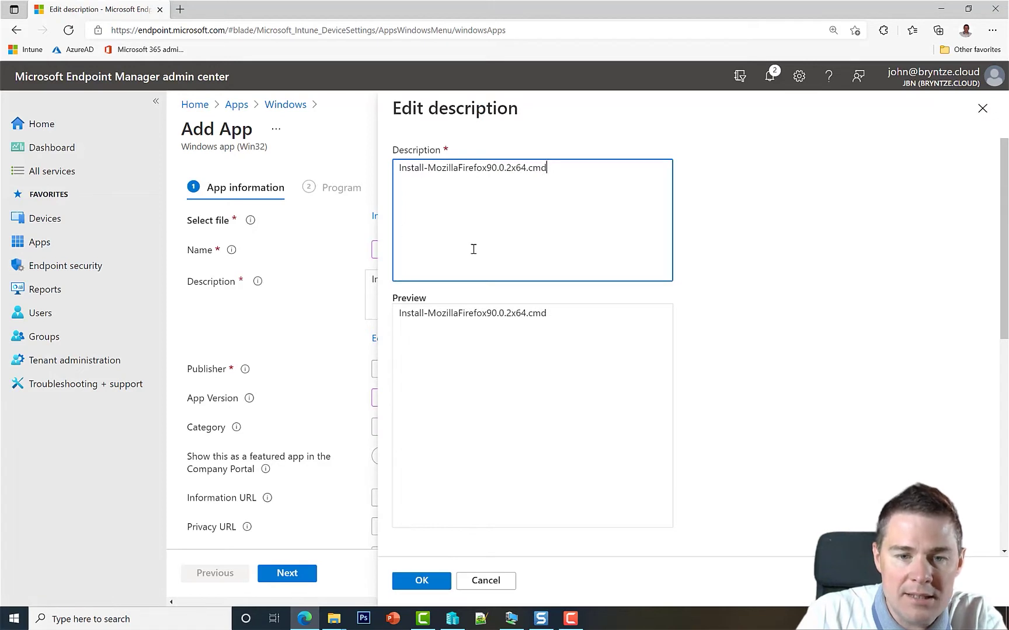
left_click_drag(426, 168, 271, 159)
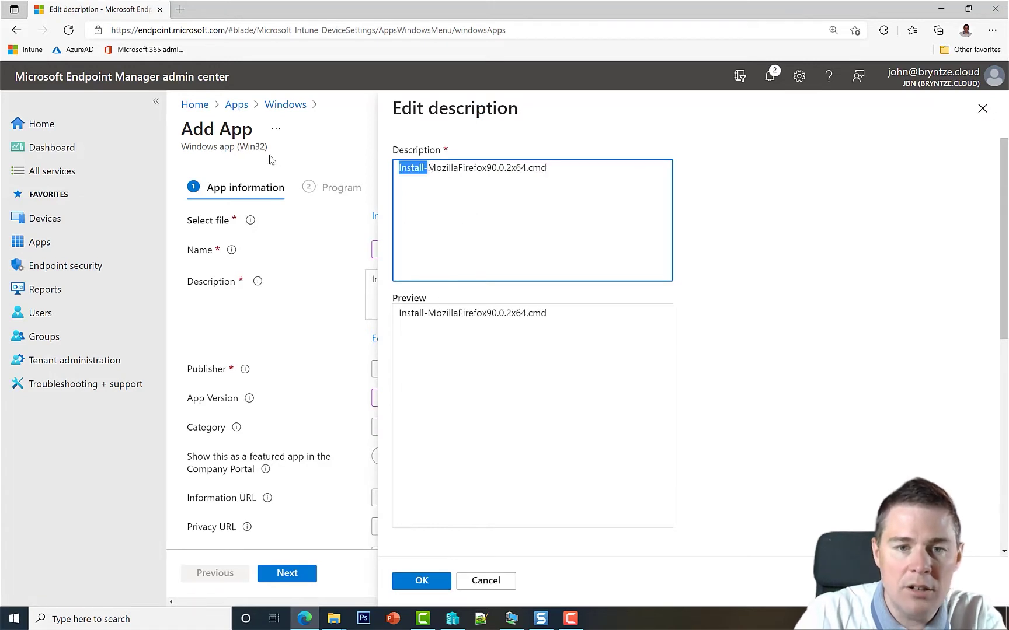
key("BackSpace")
type("**")
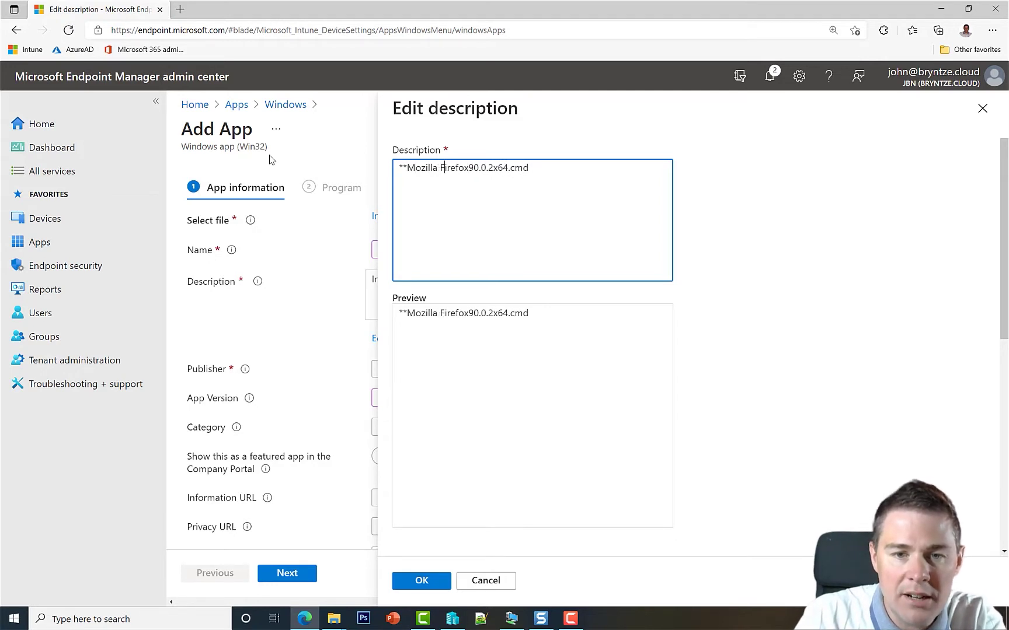
key("BackSpace")
key("BackSpace")
key("BackSpace")
key("BackSpace")
key("BackSpace")
key("BackSpace")
key("BackSpace")
key("BackSpace")
key("BackSpace")
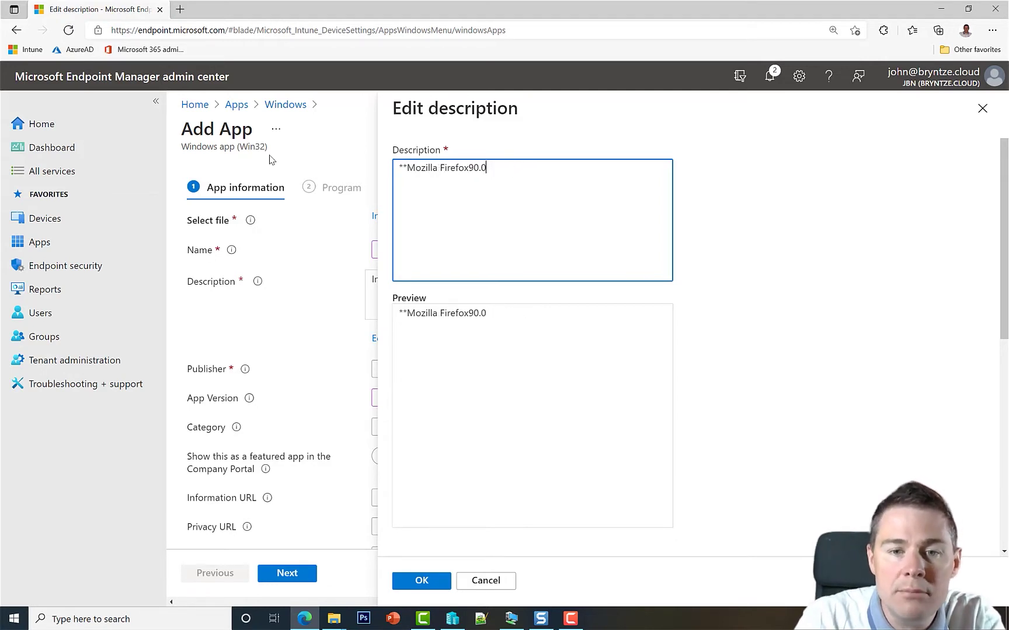
key("BackSpace")
key("BackSpace")
key("BackSpace")
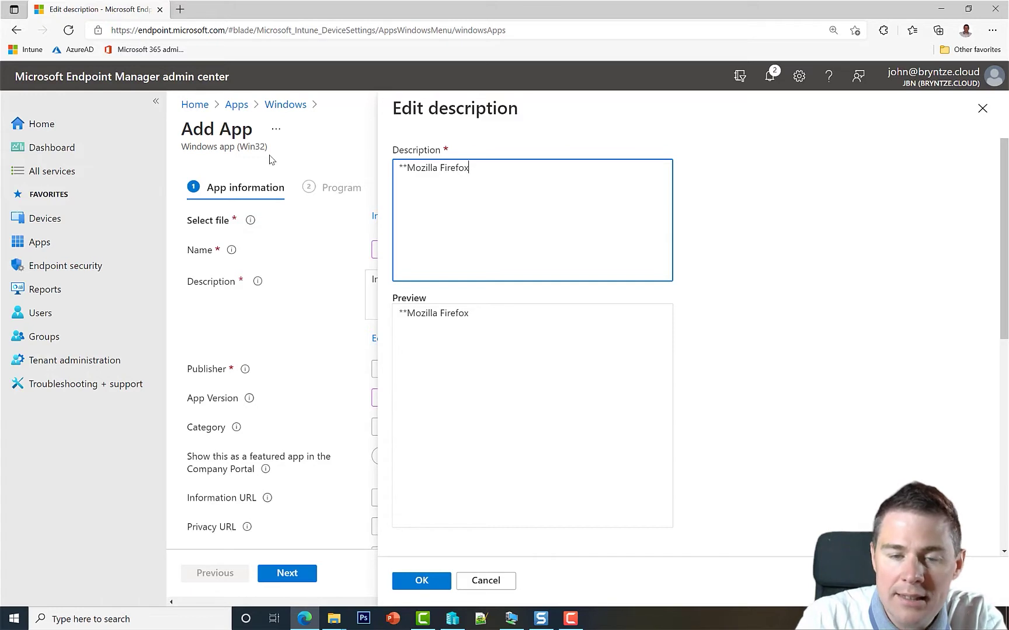
type("** 90.")
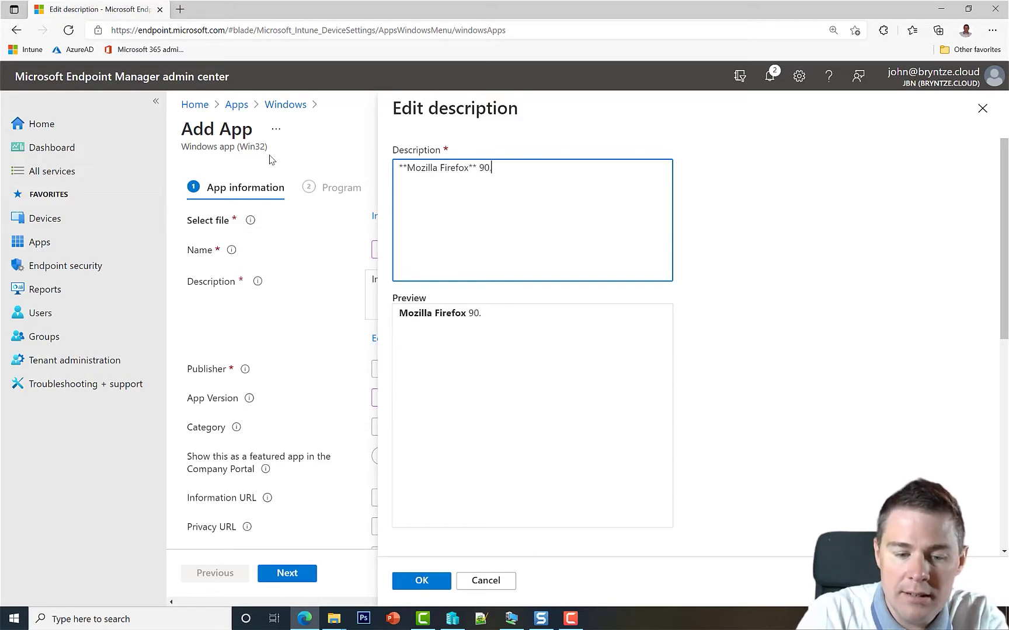
type("0.2")
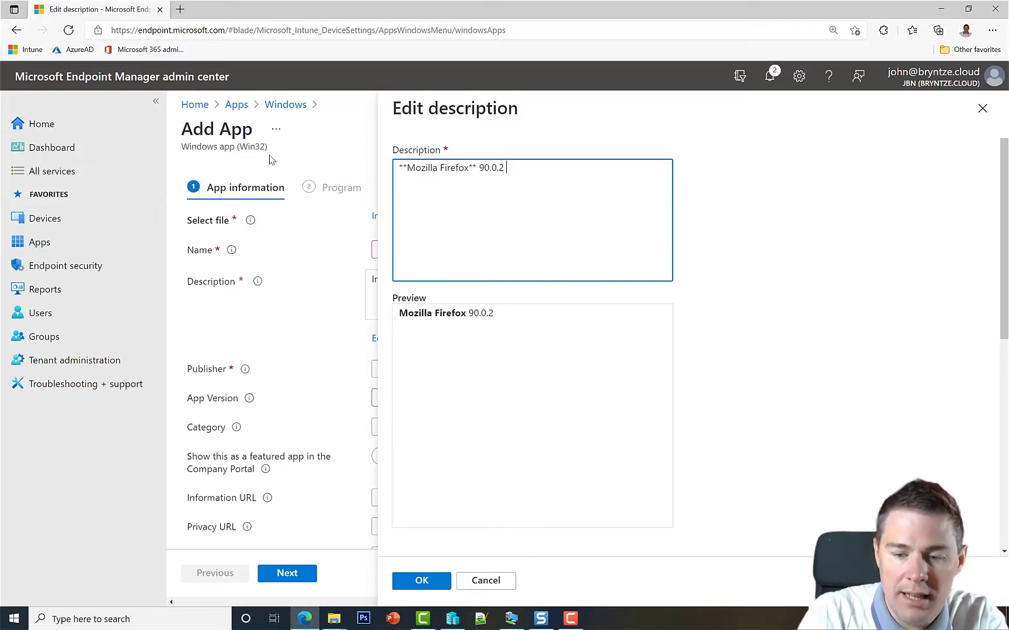
type(" - JBN")
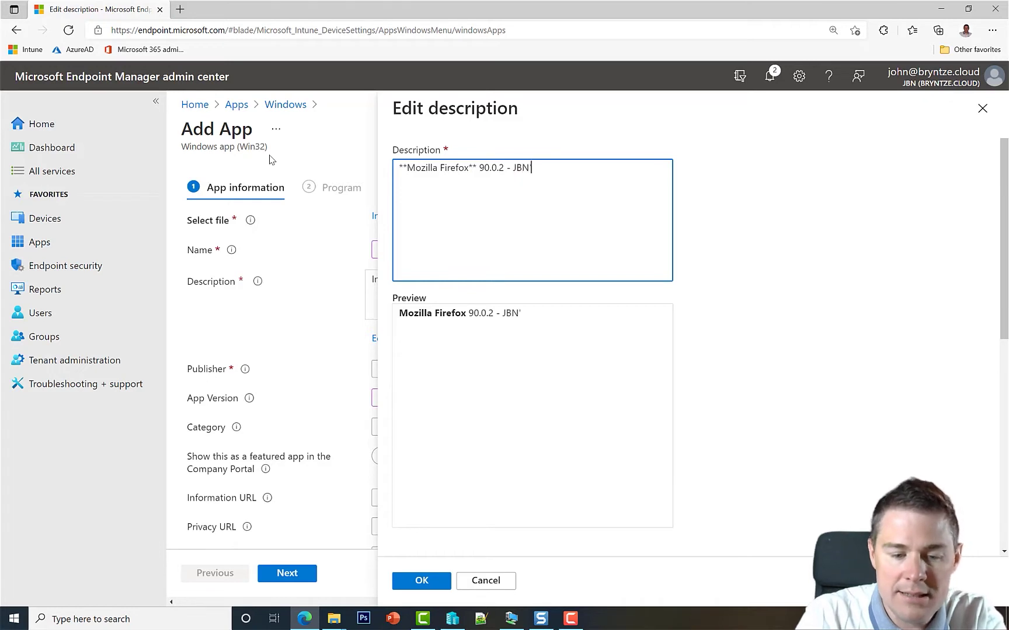
type("'s secondary ")
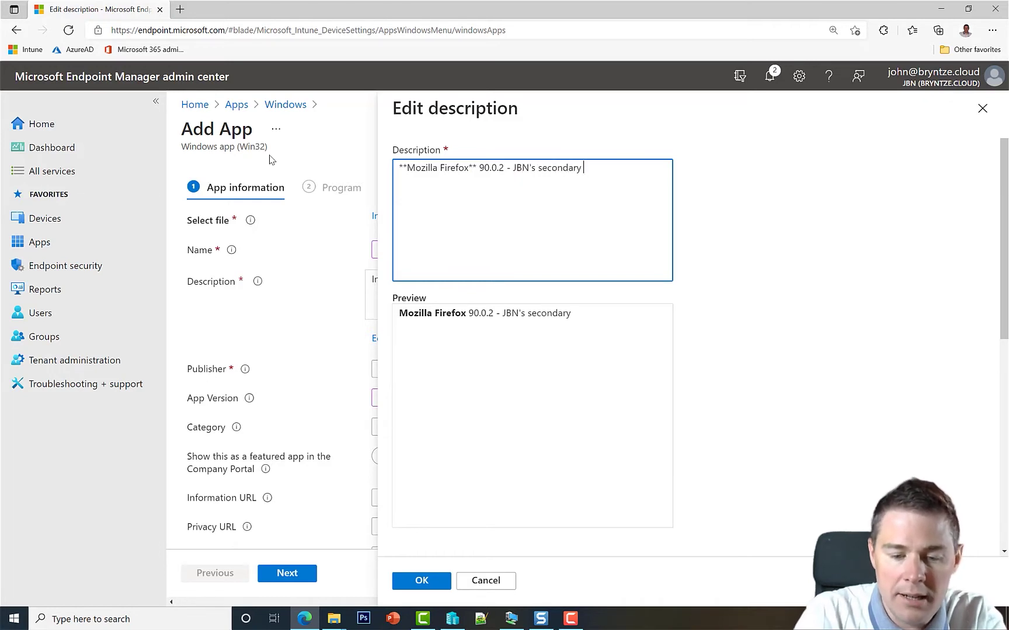
type("Web Browser")
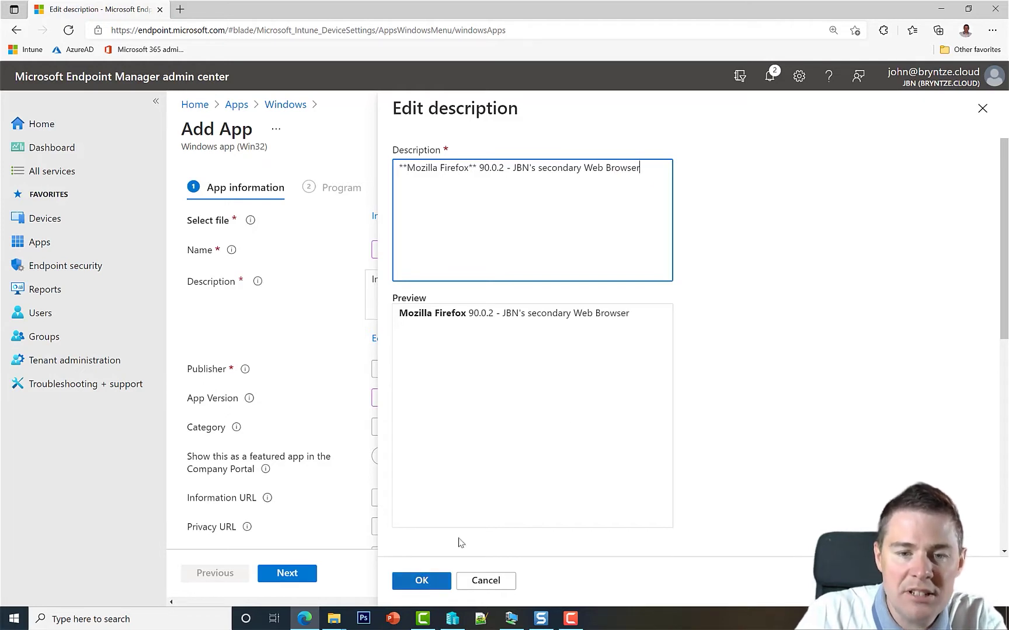
left_click(421, 580)
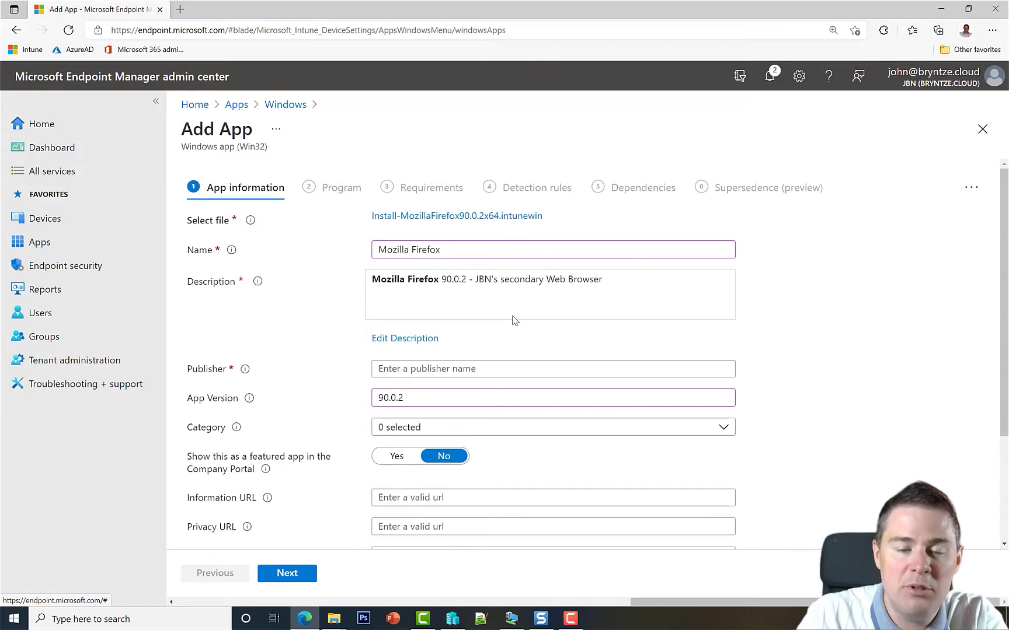
Step: Set Publisher to Mozilla, category to Productivity, and make it a featured app
left_click(410, 369)
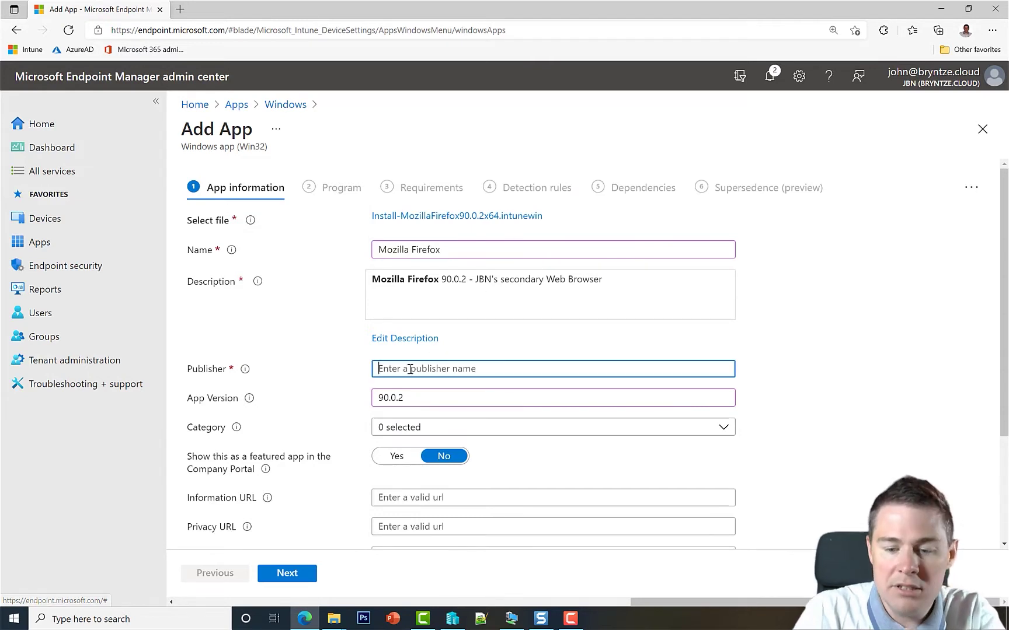
type("Mozilla")
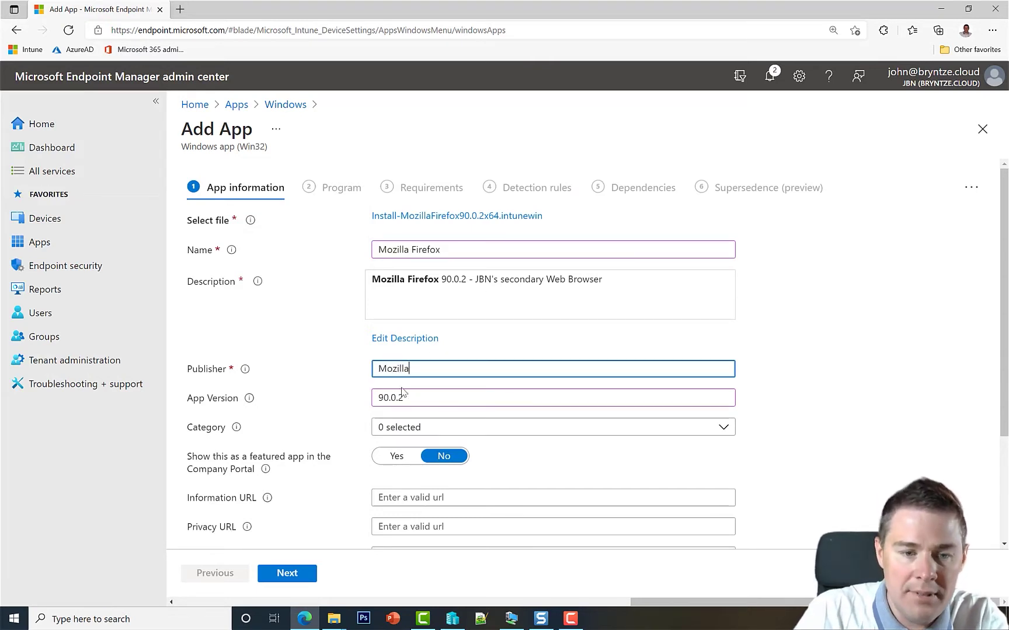
left_click(388, 428)
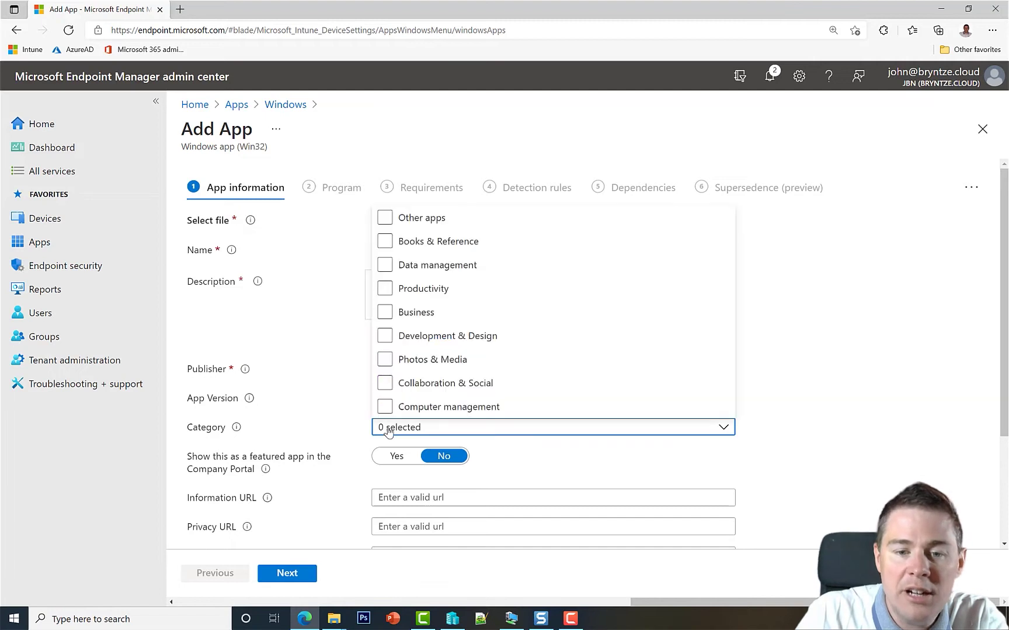
left_click(386, 291)
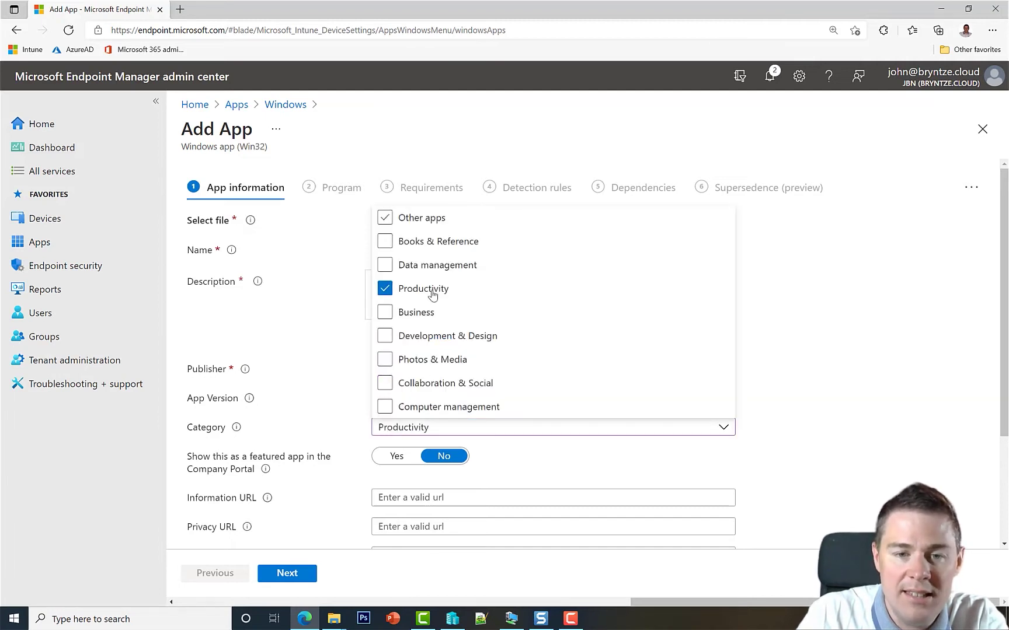
left_click(812, 343)
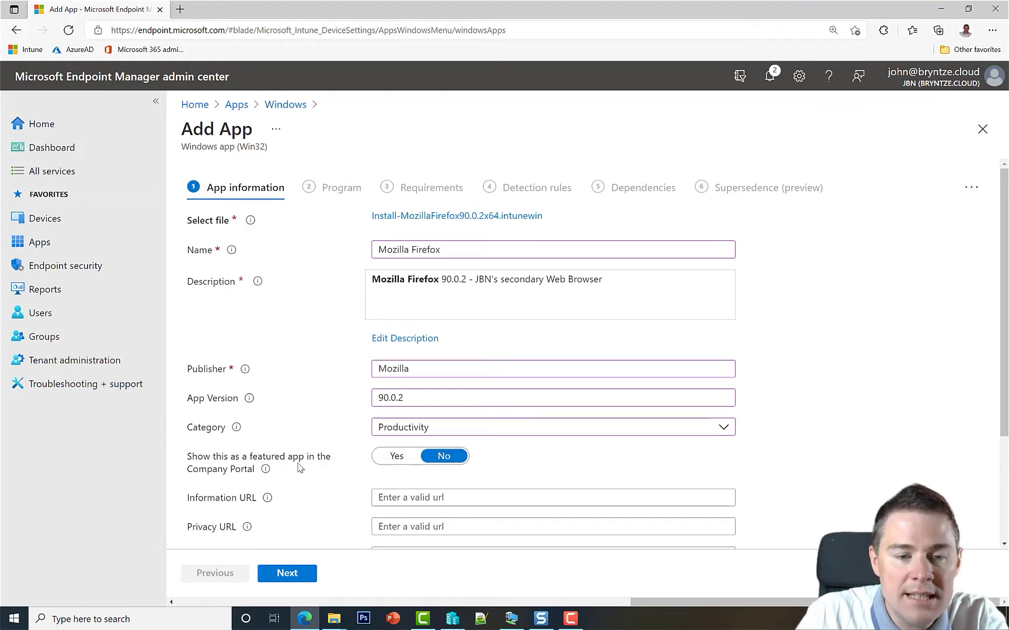
left_click(400, 463)
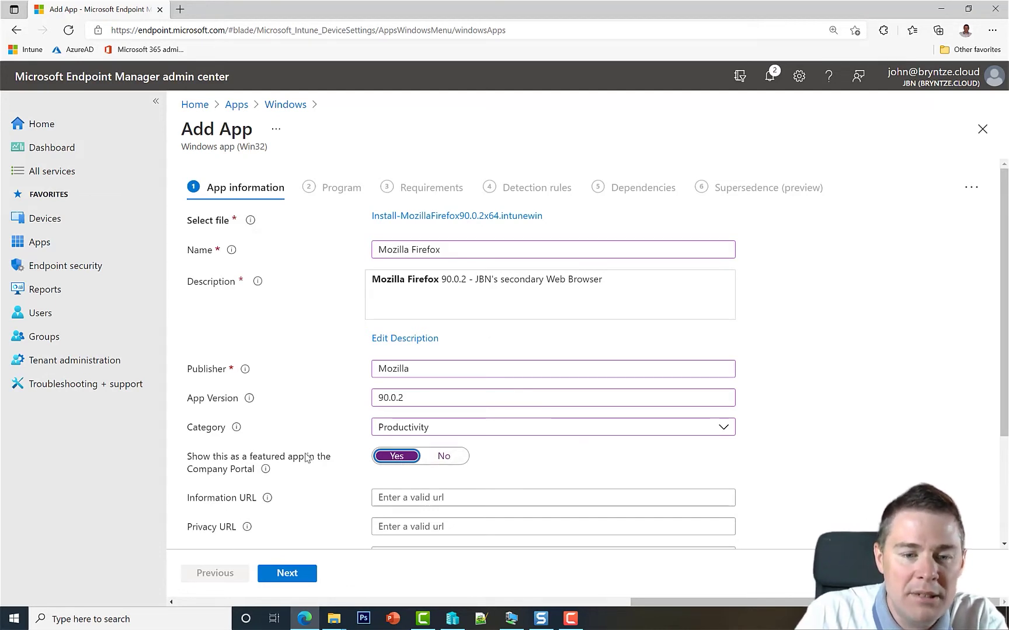
mouse_move(266, 472)
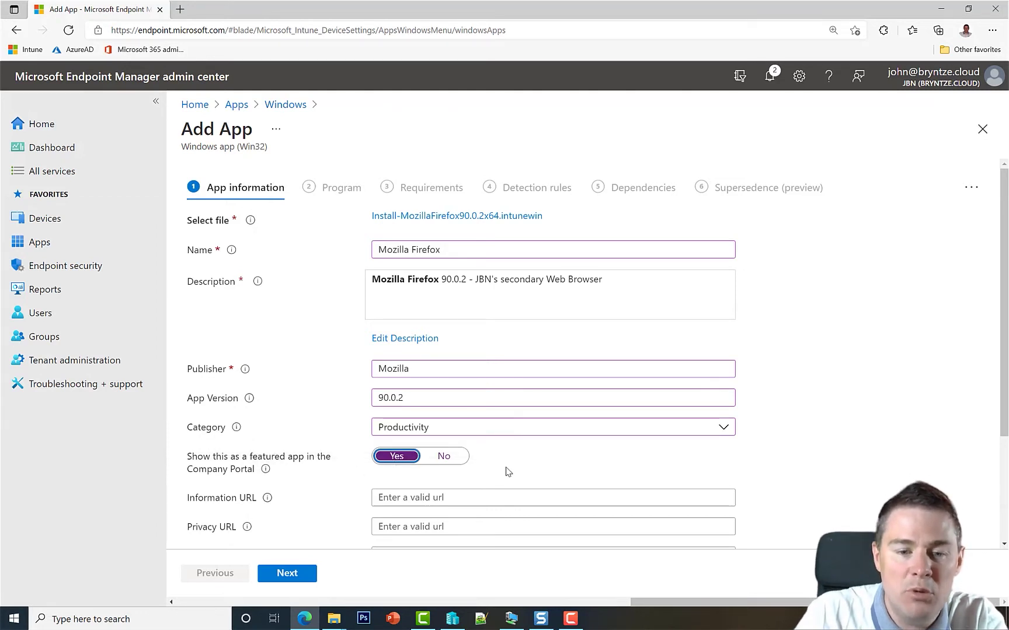
Step: Enter the firefox.htm information URL, a matching privacy.htm URL, and a note with author and 13th August 2021
scroll(505, 470, "down", 2)
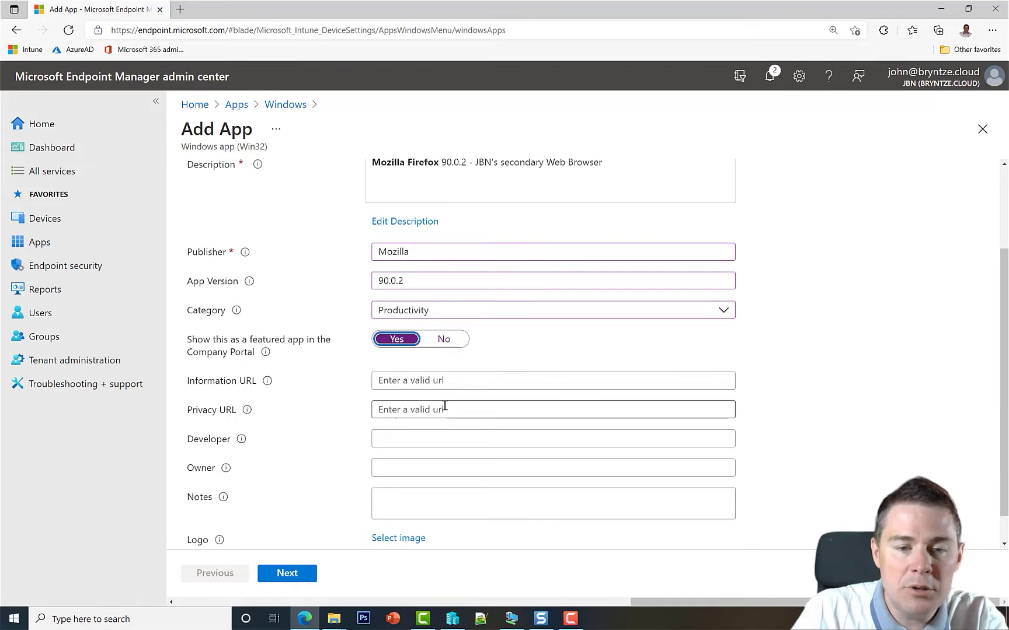
left_click(413, 380)
type("htt")
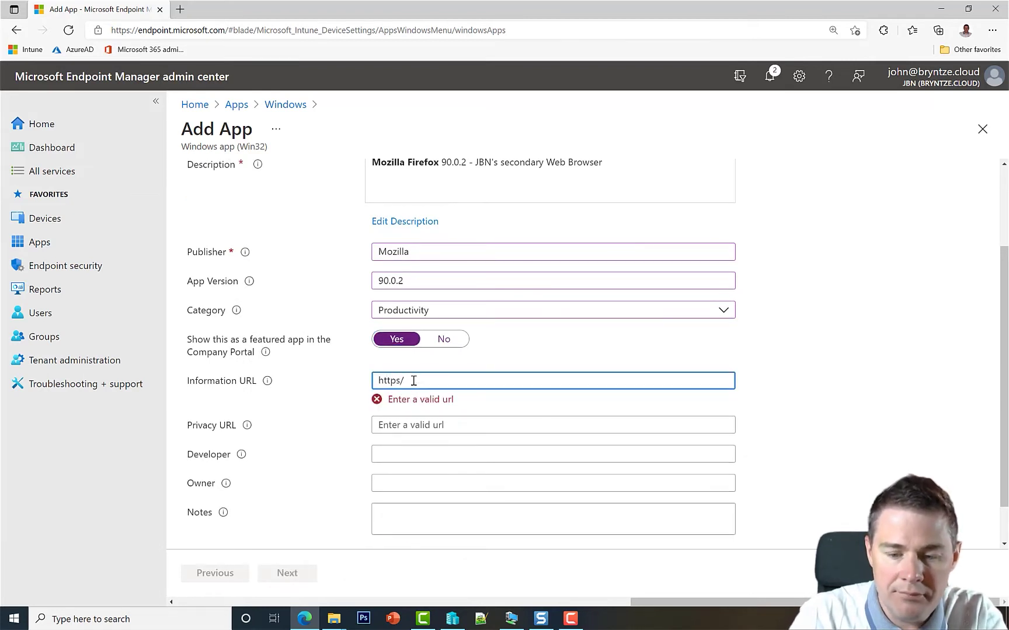
type("ps://jbn.")
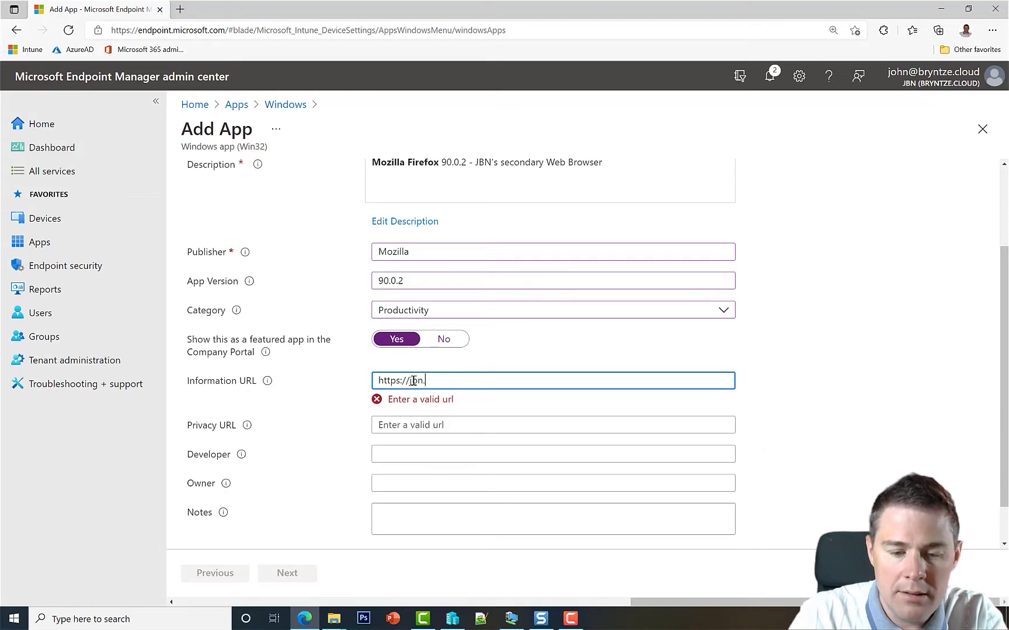
type("bryntze.cl")
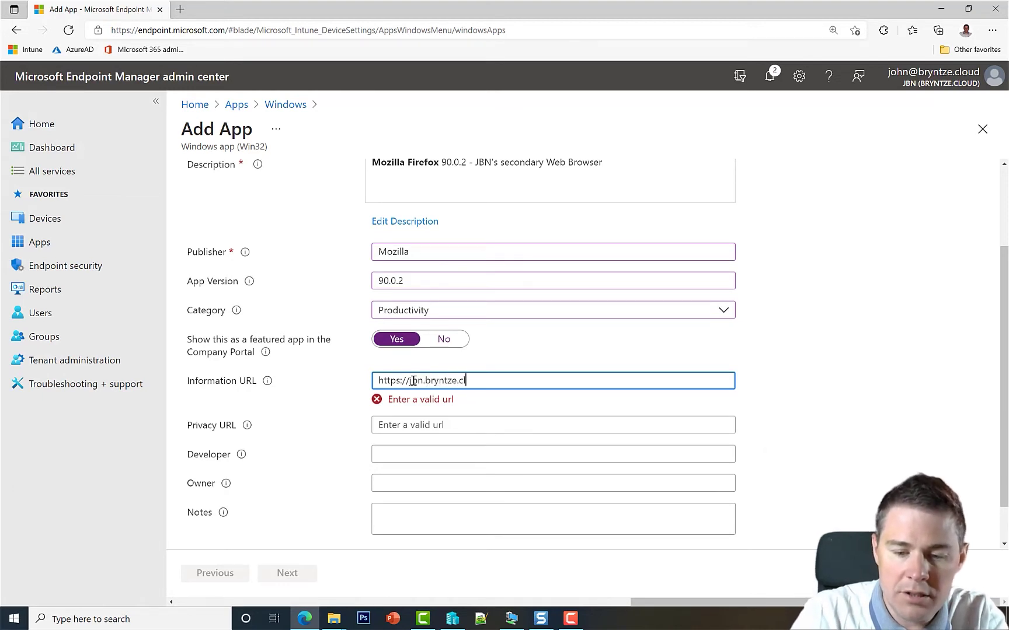
type("oud/")
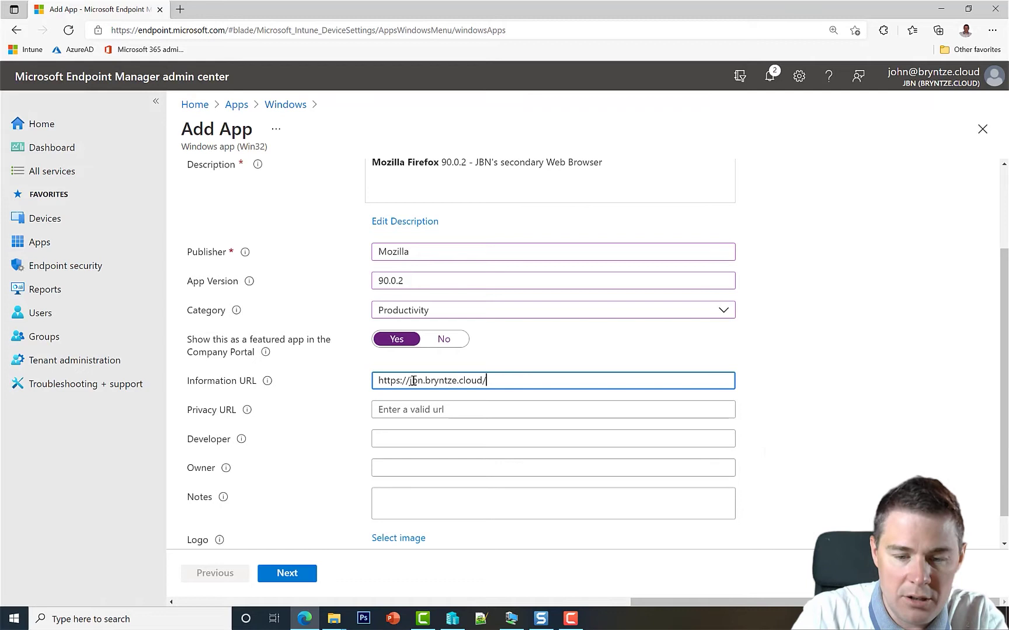
type("firefox.")
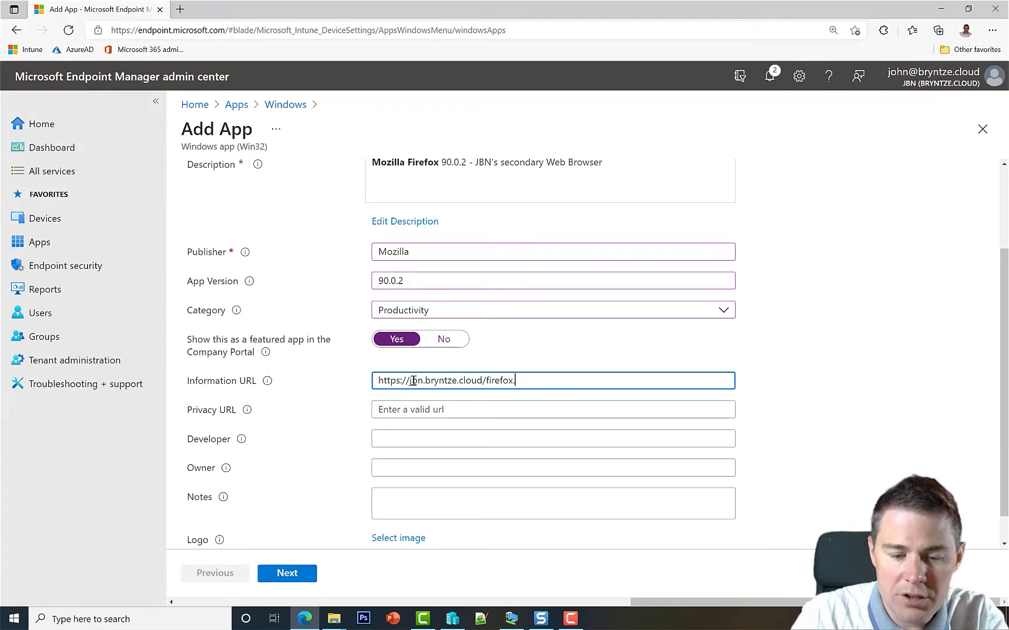
type("html")
triple_click(412, 380)
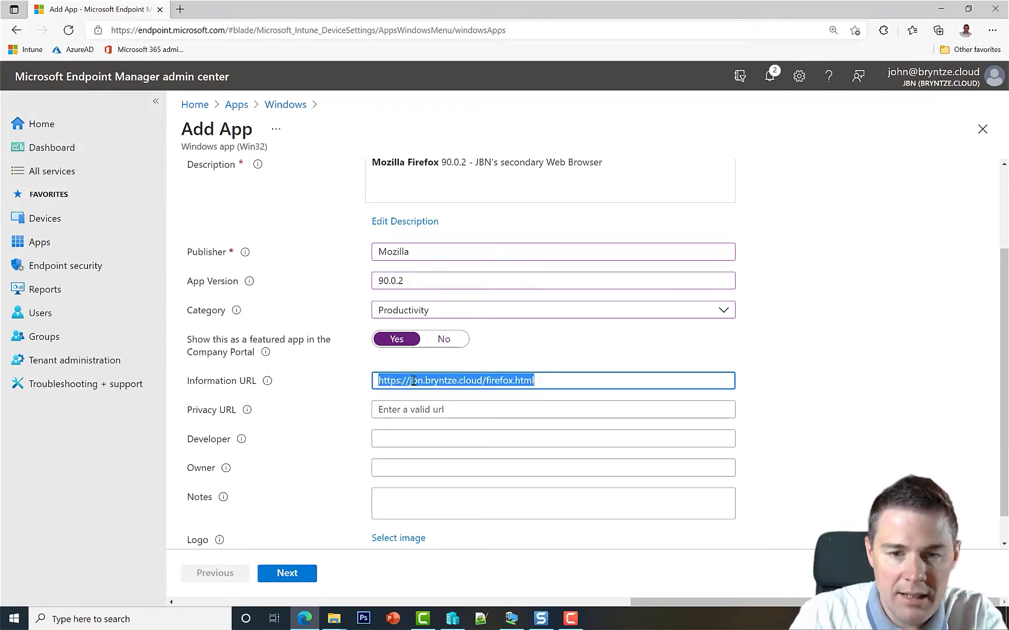
key("ctrl+c")
left_click(412, 410)
key("ctrl+v")
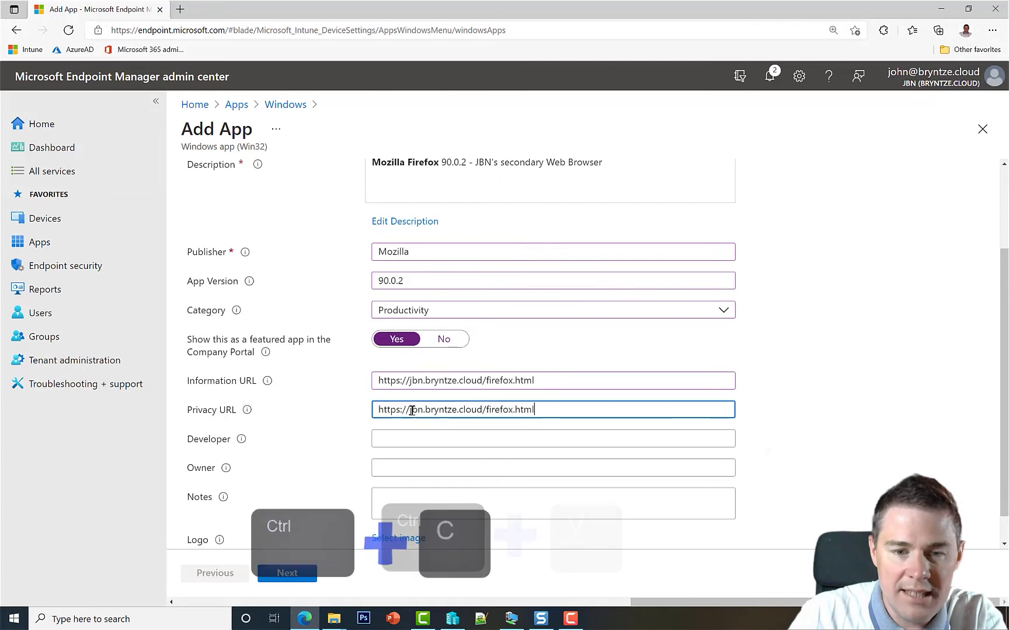
left_click_drag(486, 411, 512, 410)
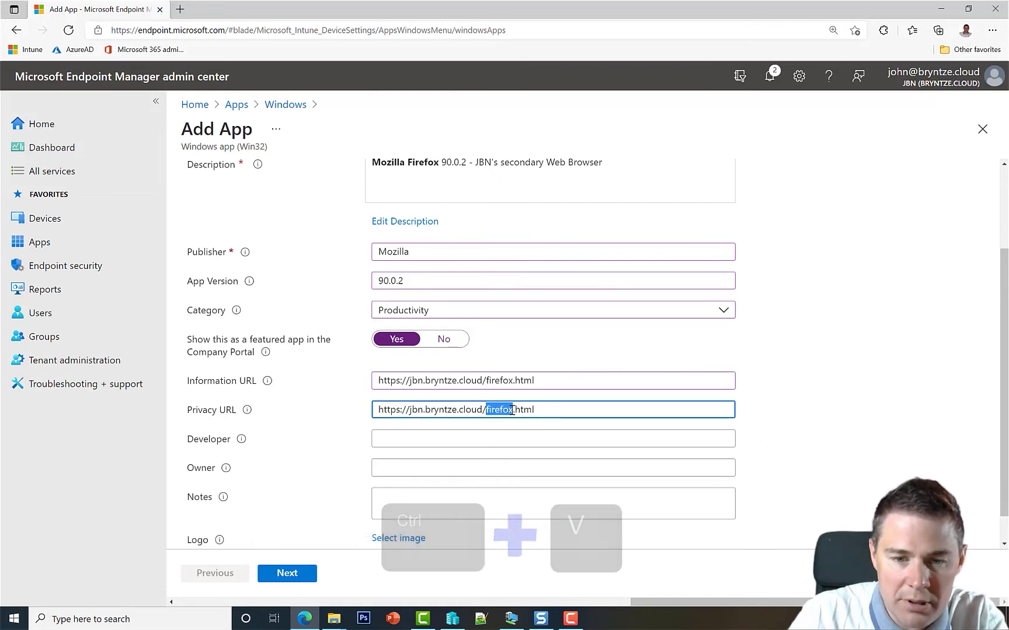
type("priov")
key("BackSpace")
key("BackSpace")
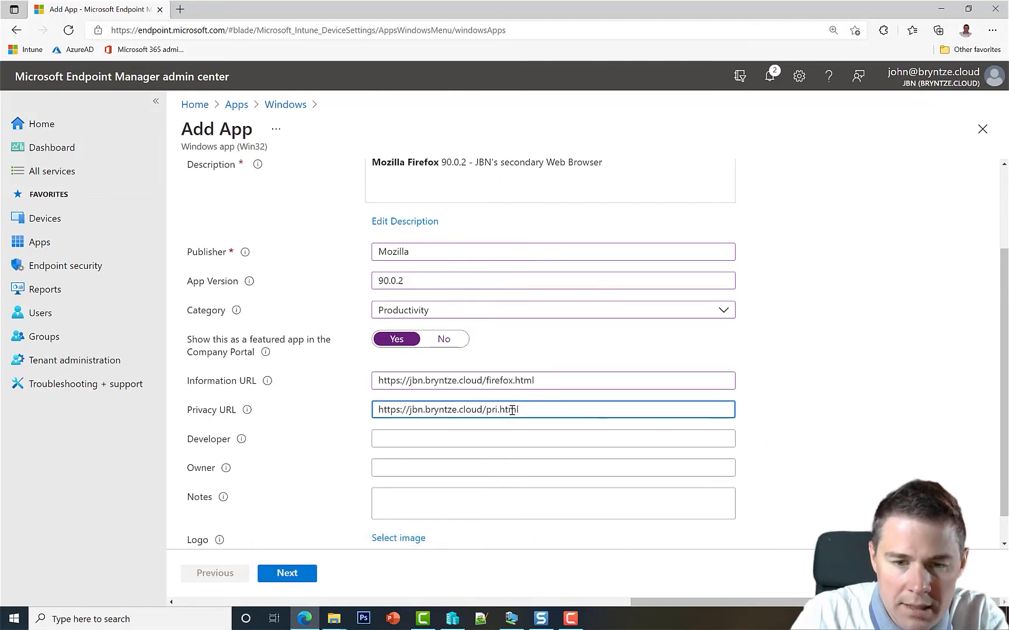
type("vacy")
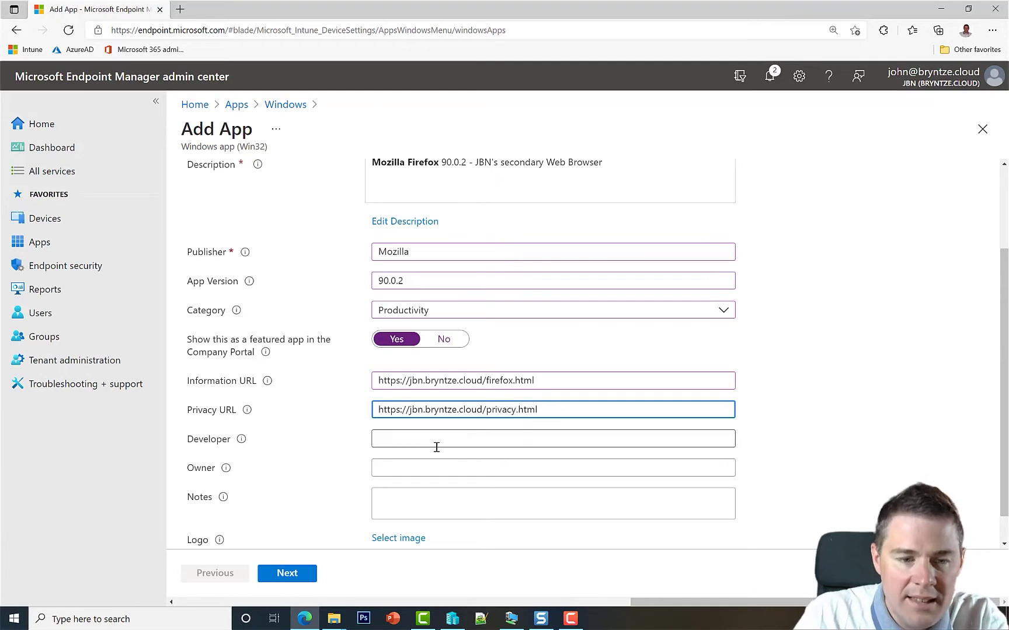
left_click(397, 500)
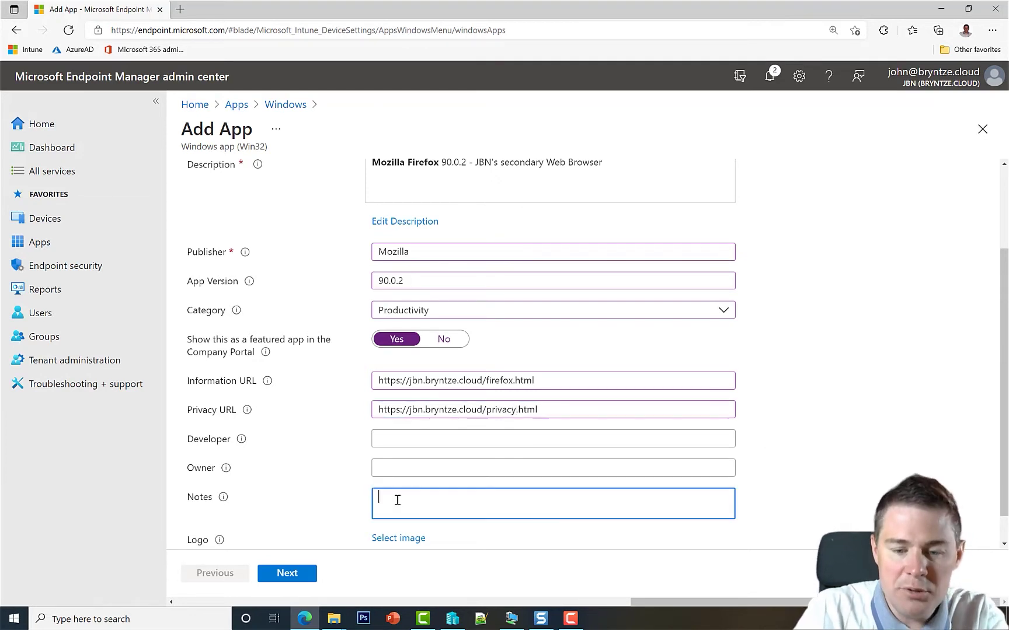
type("John Bryntze -")
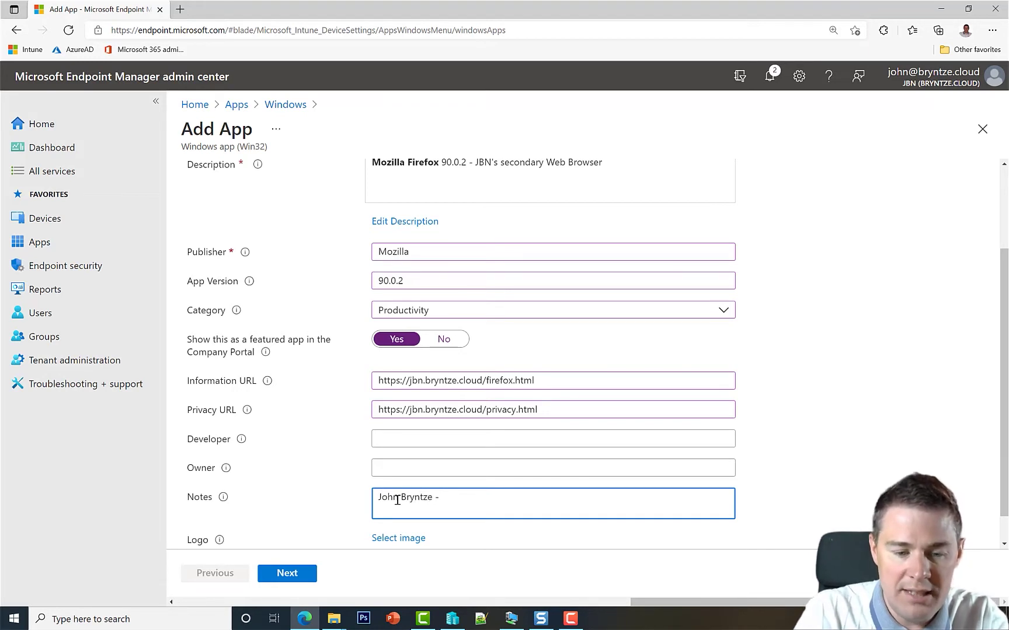
type(" 13th August ")
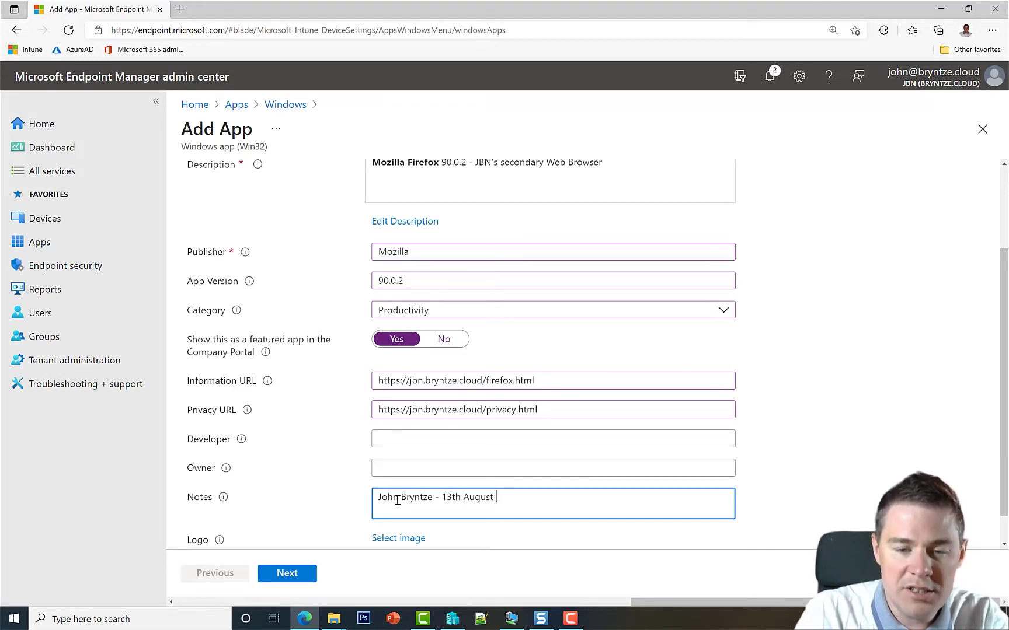
type("2021")
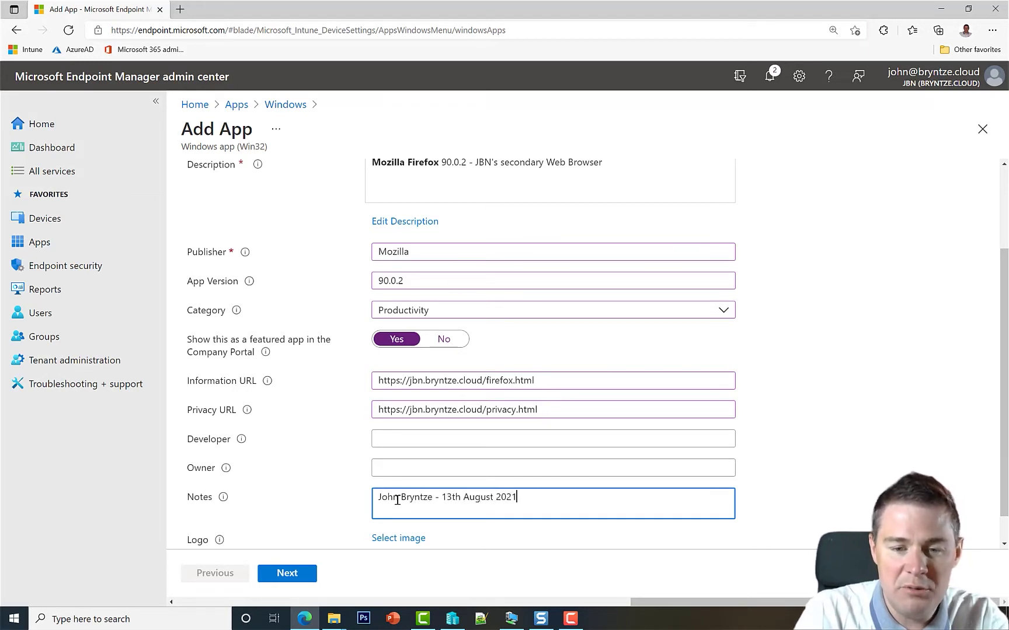
Step: Upload Logo-MozillaFirefox.png as the app logo and proceed to the Program step
left_click(406, 539)
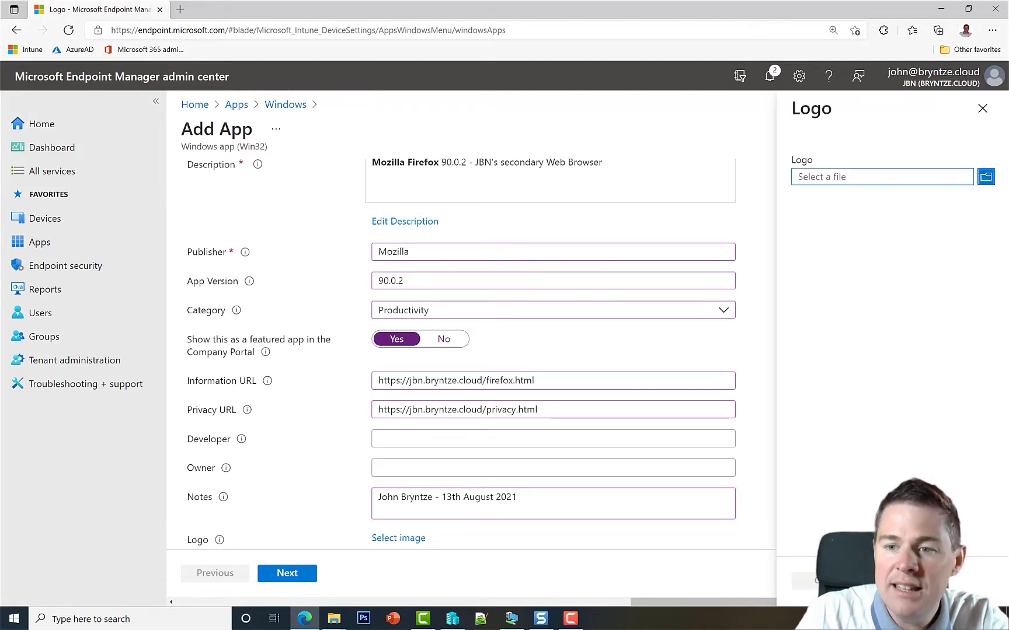
left_click(988, 183)
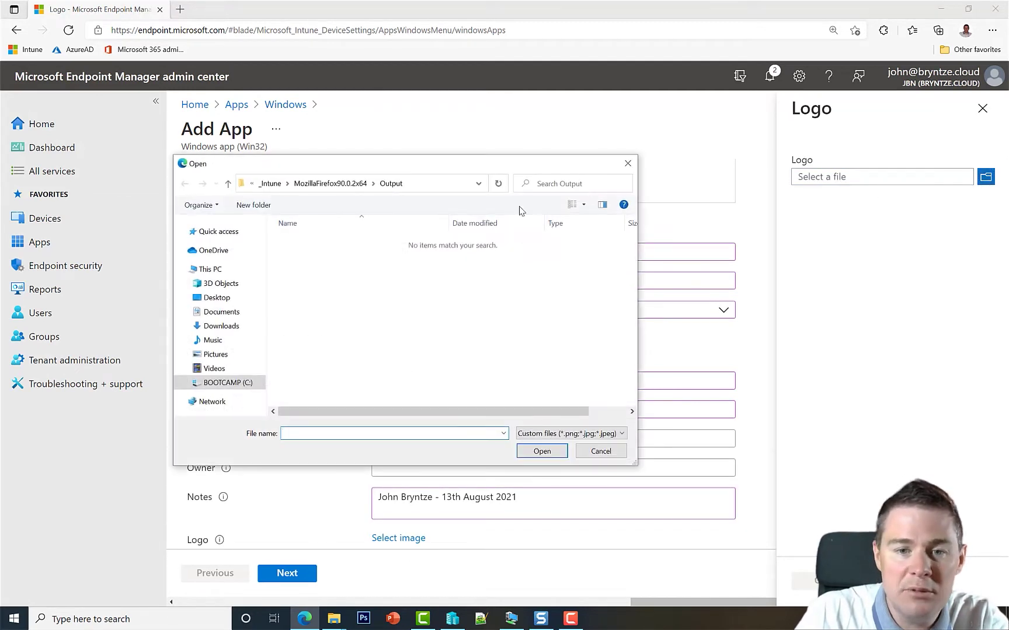
left_click(343, 185)
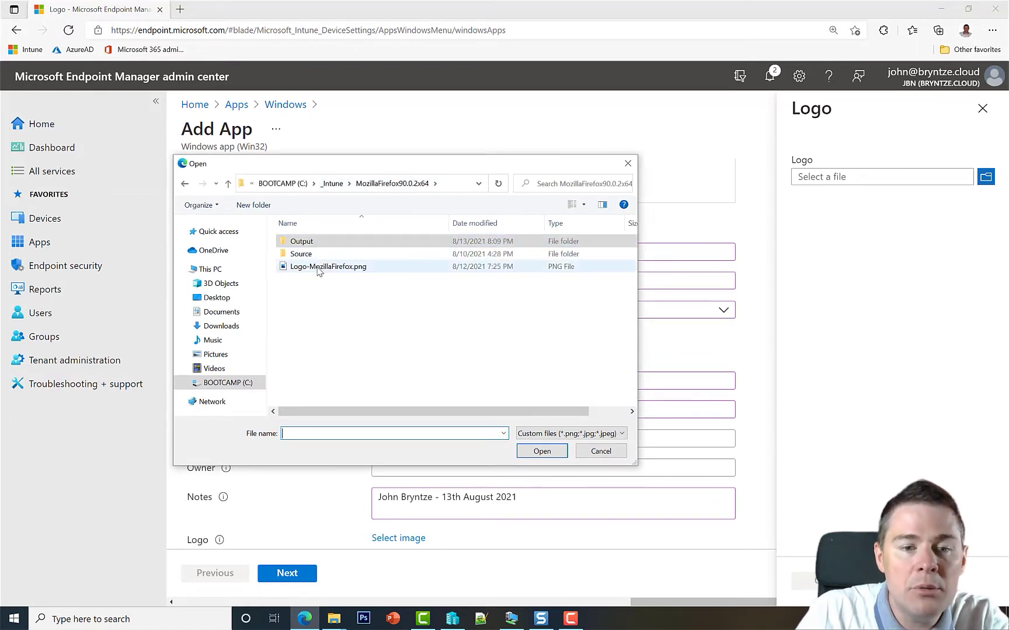
double_click(319, 269)
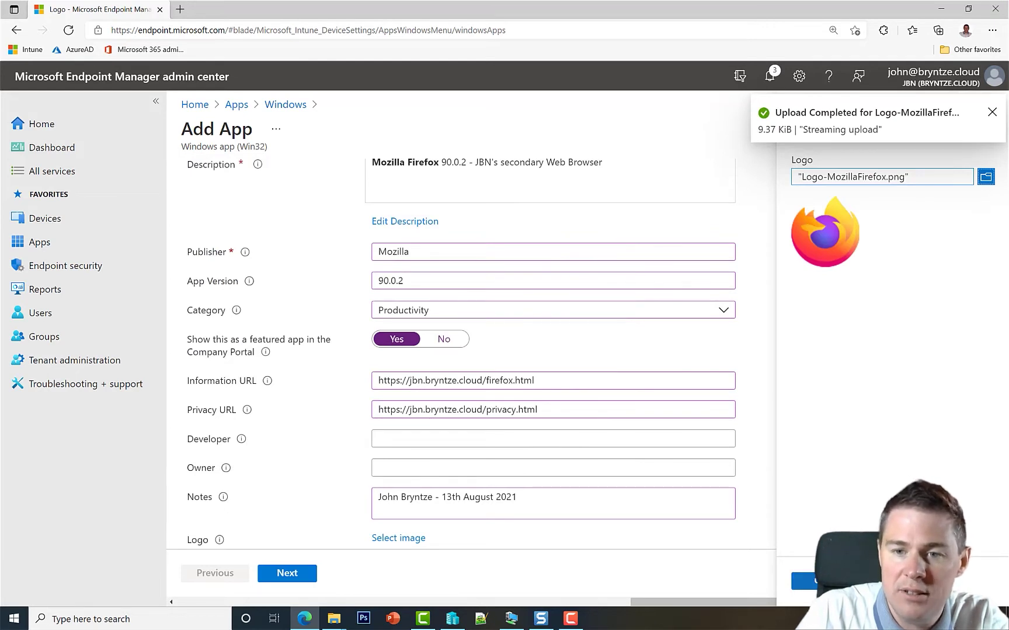
left_click(804, 581)
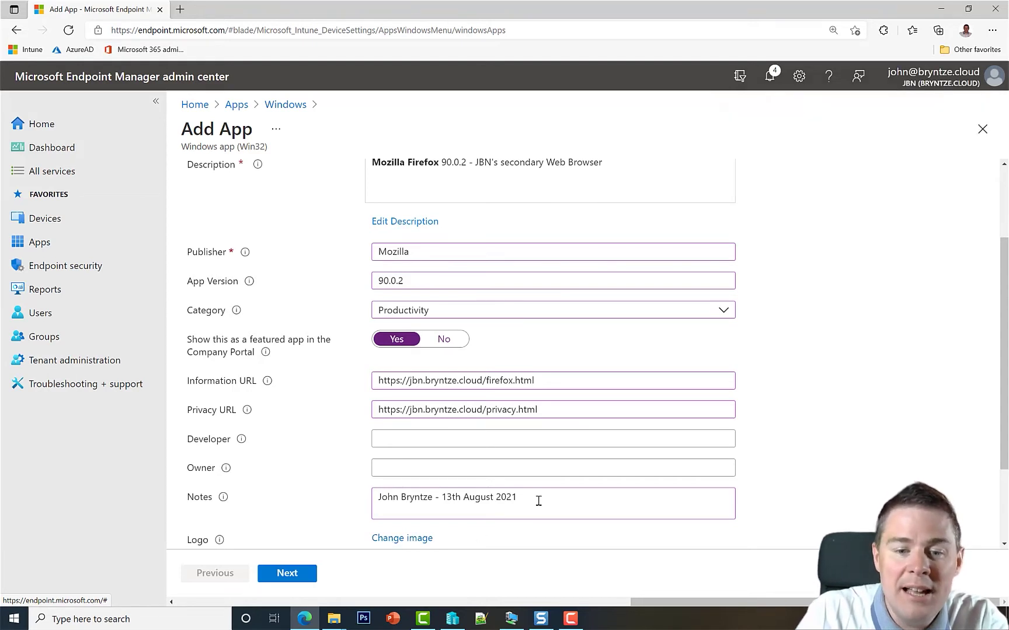
scroll(538, 500, "down", 2)
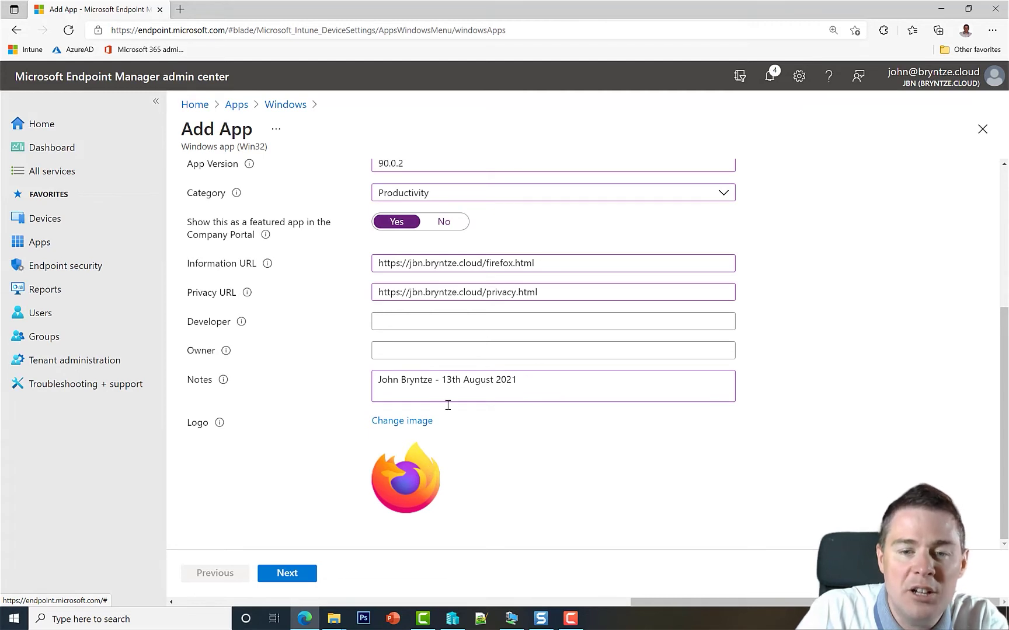
left_click(288, 575)
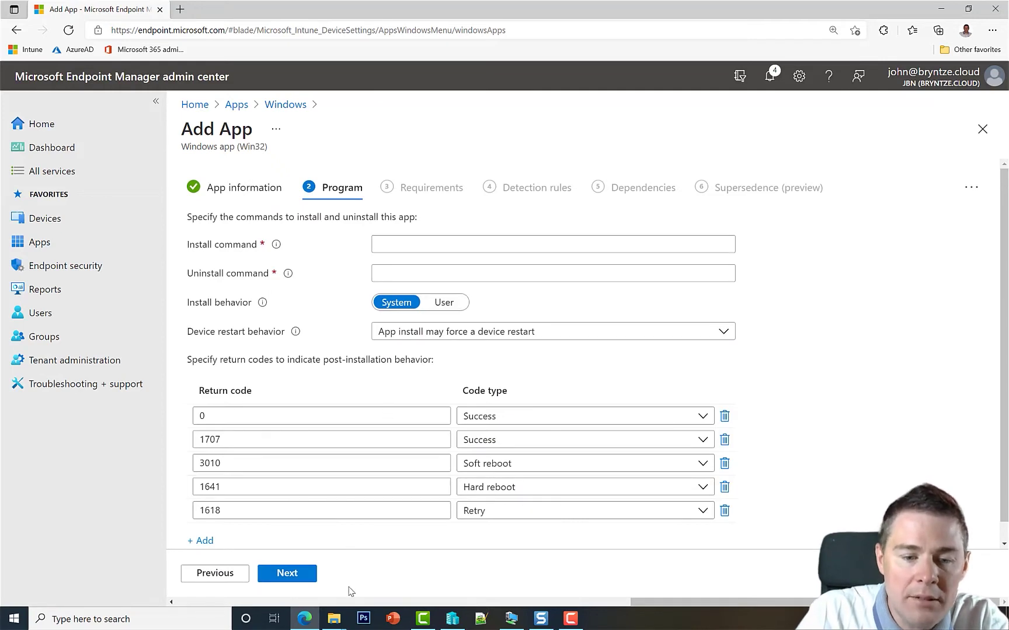
Step: Copy Install-MozillaFirefox90.0.2x64.cmd's name from C:\_Intune\MozillaFirefox90.0.2x64\Source into the Install command
mouse_move(337, 622)
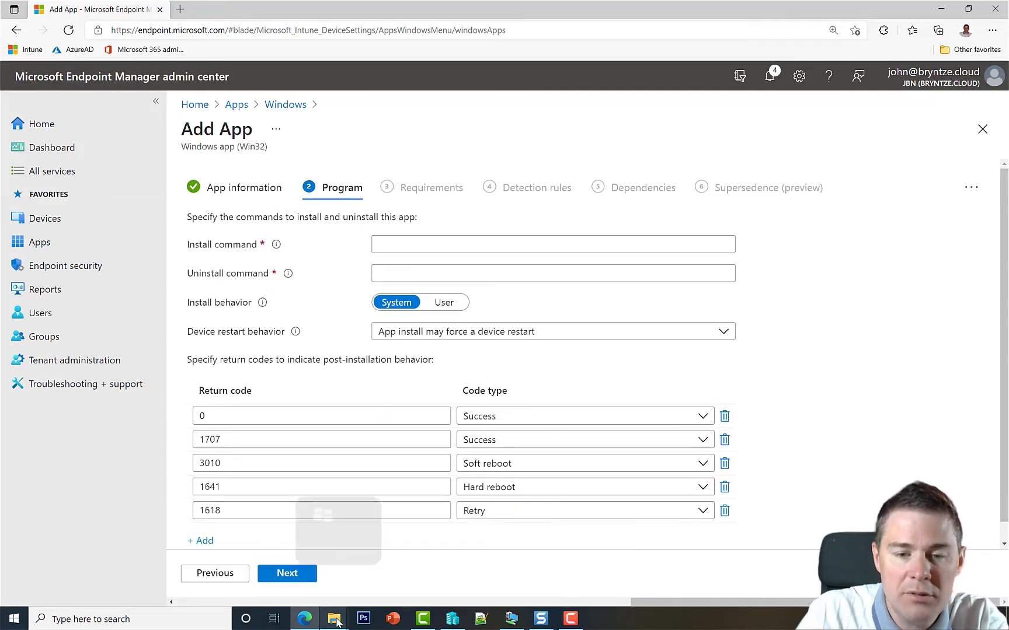
key("super+e")
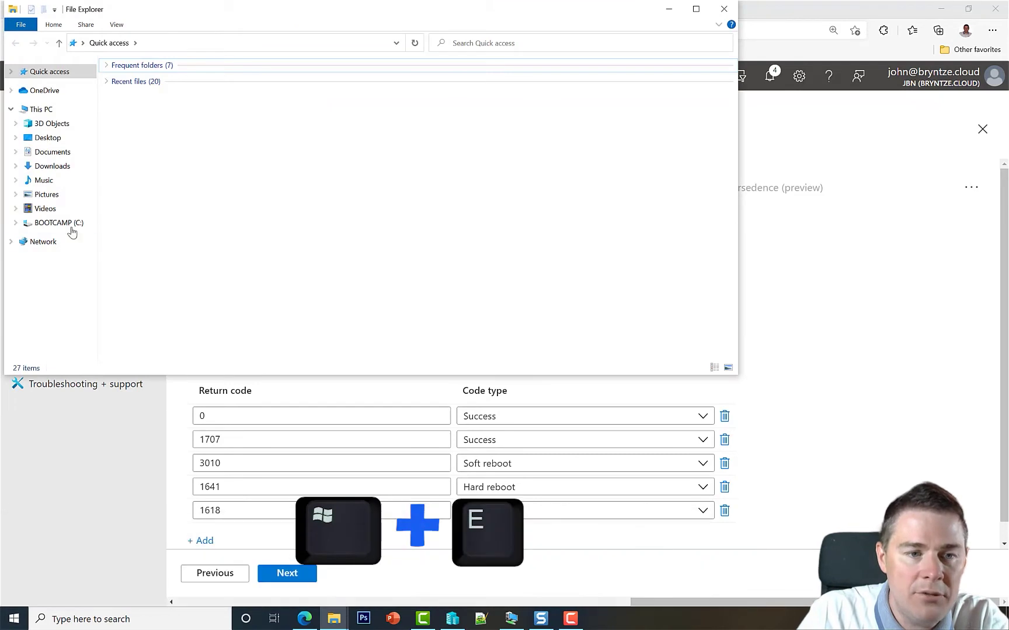
left_click(61, 223)
double_click(135, 81)
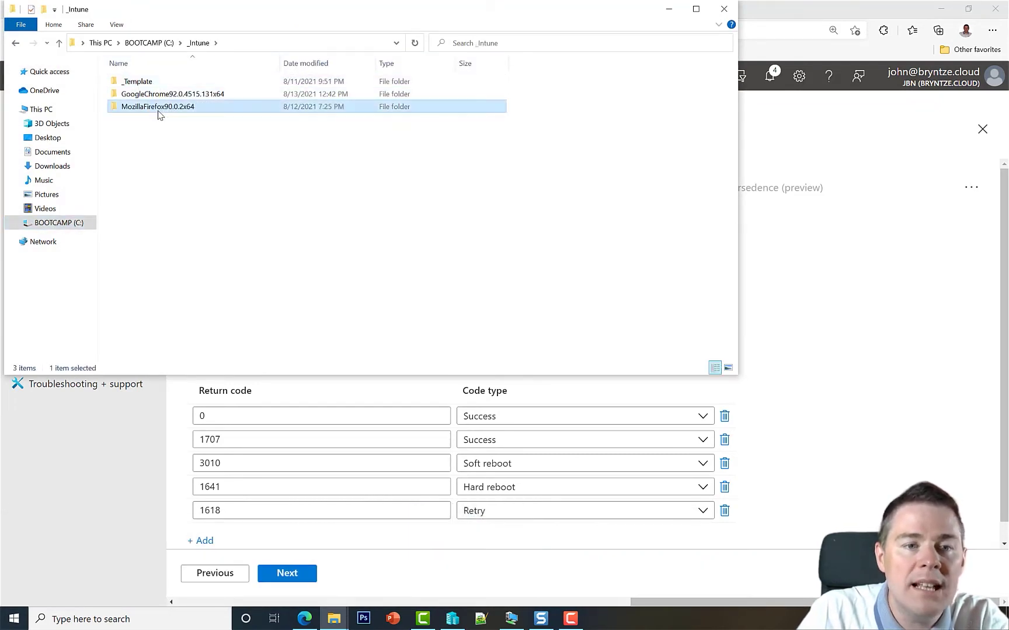
double_click(157, 107)
double_click(140, 96)
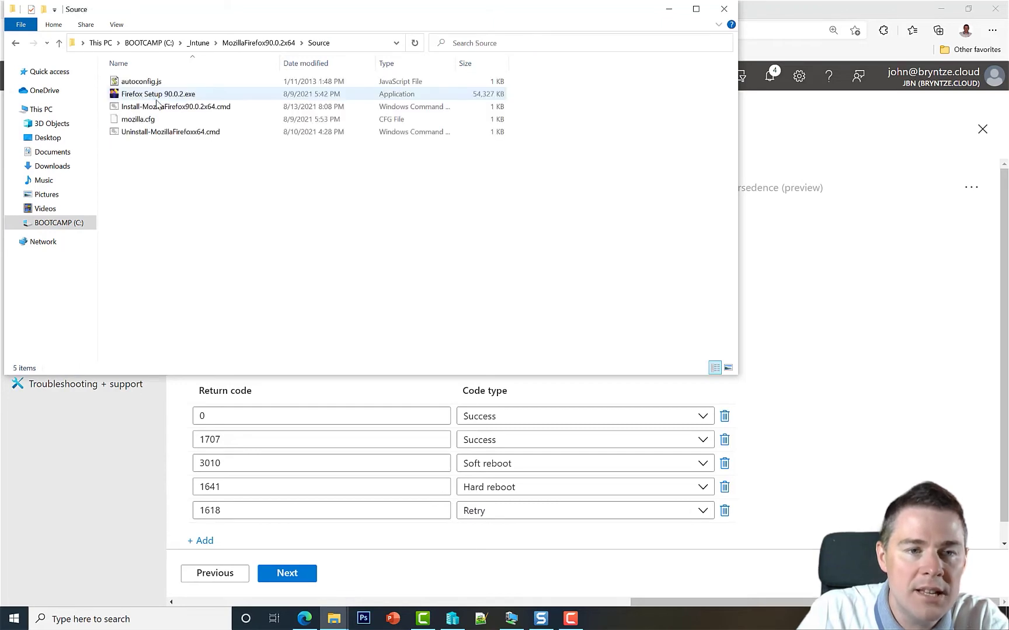
left_click(173, 109)
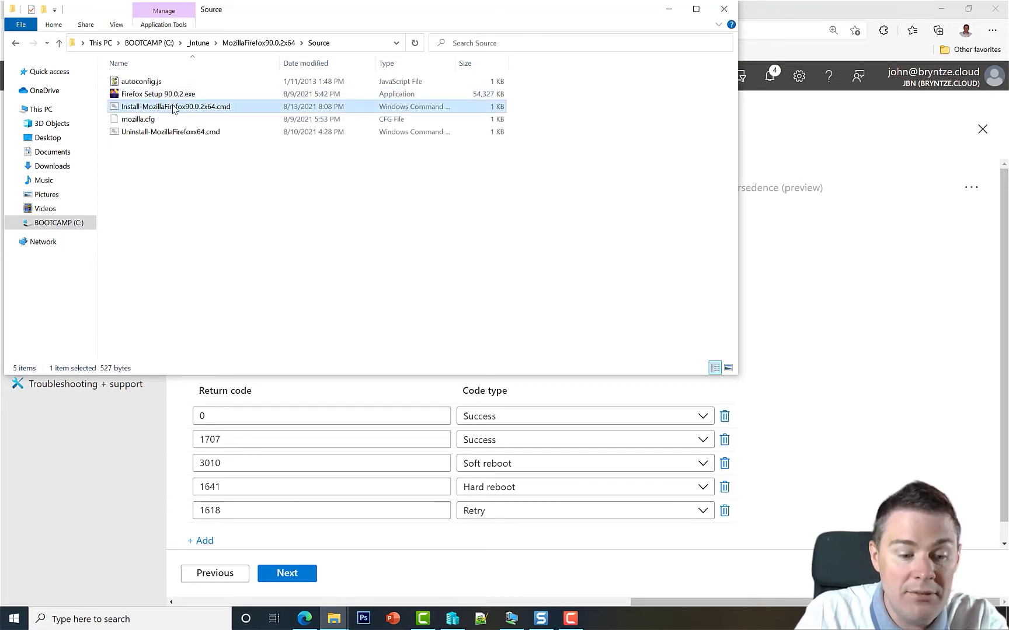
key("F2")
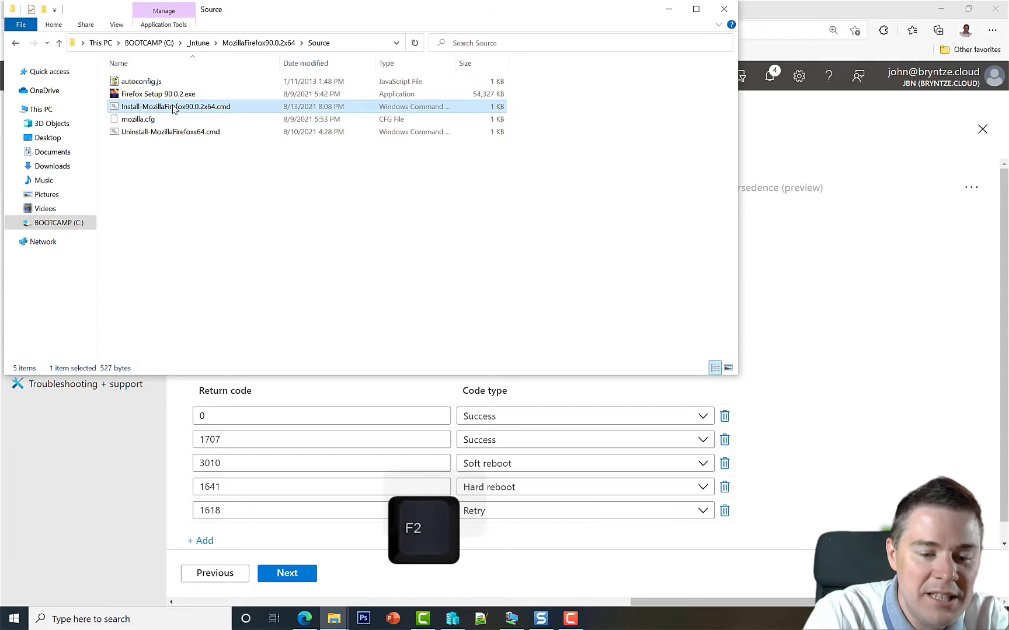
key("ctrl+a")
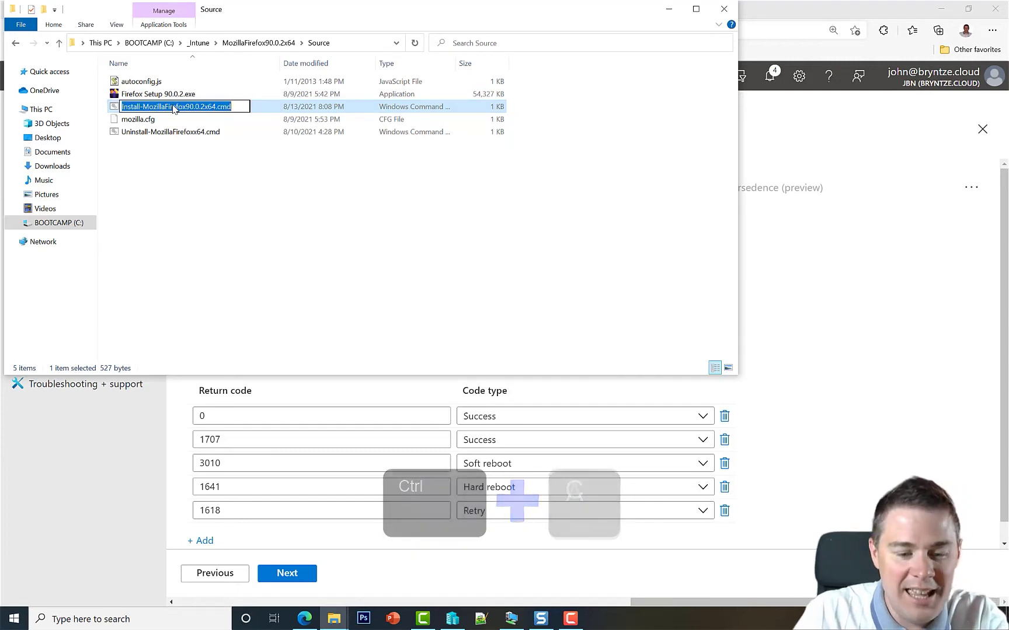
key("ctrl+c")
key("Escape")
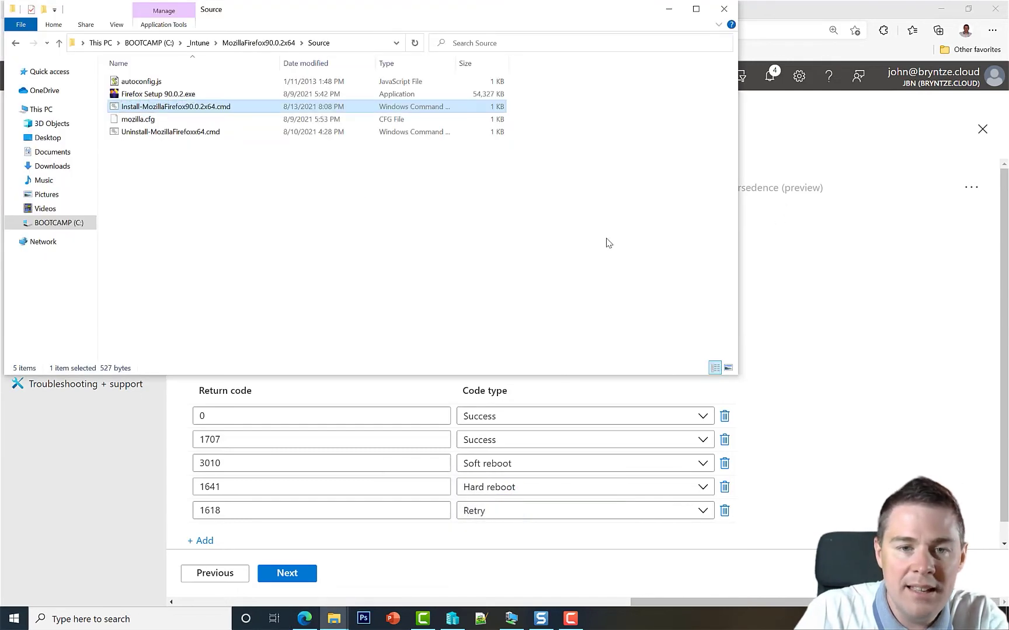
left_click(761, 254)
left_click(385, 243)
key("ctrl+v")
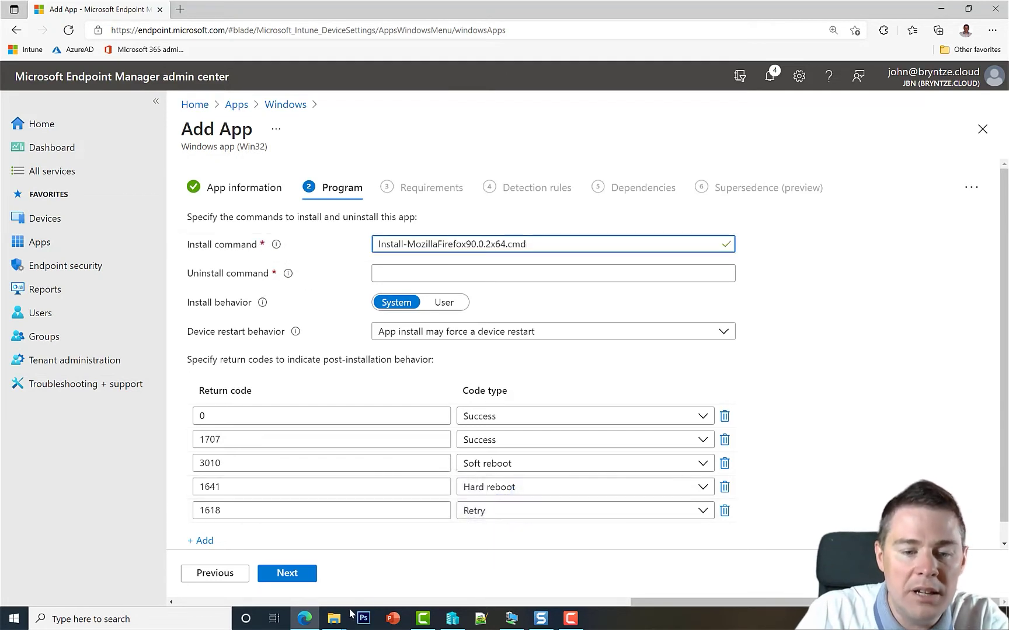
Step: Copy the Uninstall-MozillaFirefoxx64.cmd file name from the Source folder
left_click(336, 622)
left_click(616, 569)
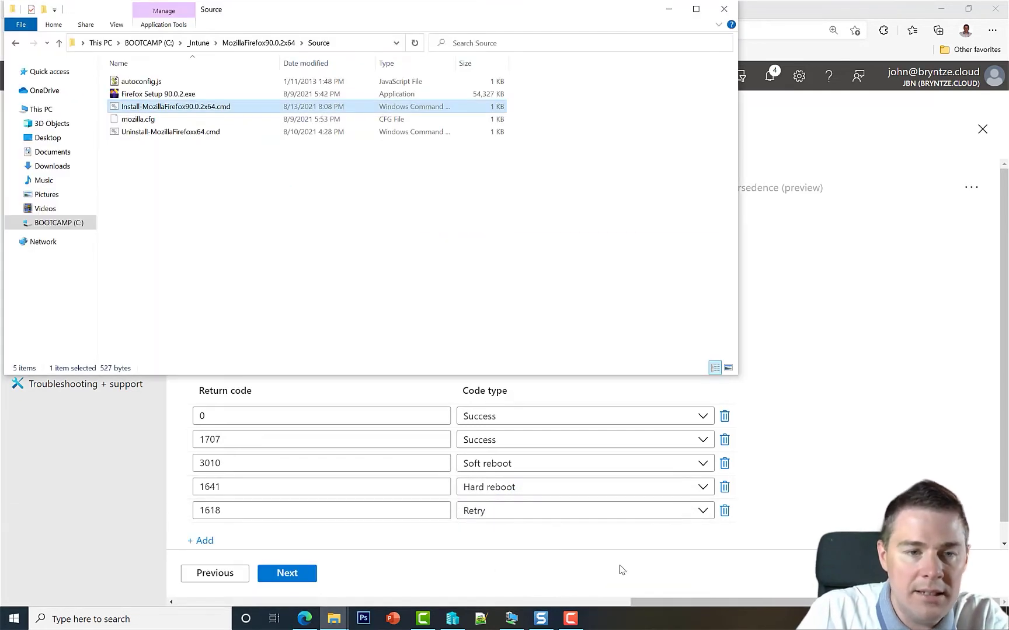
left_click(163, 133)
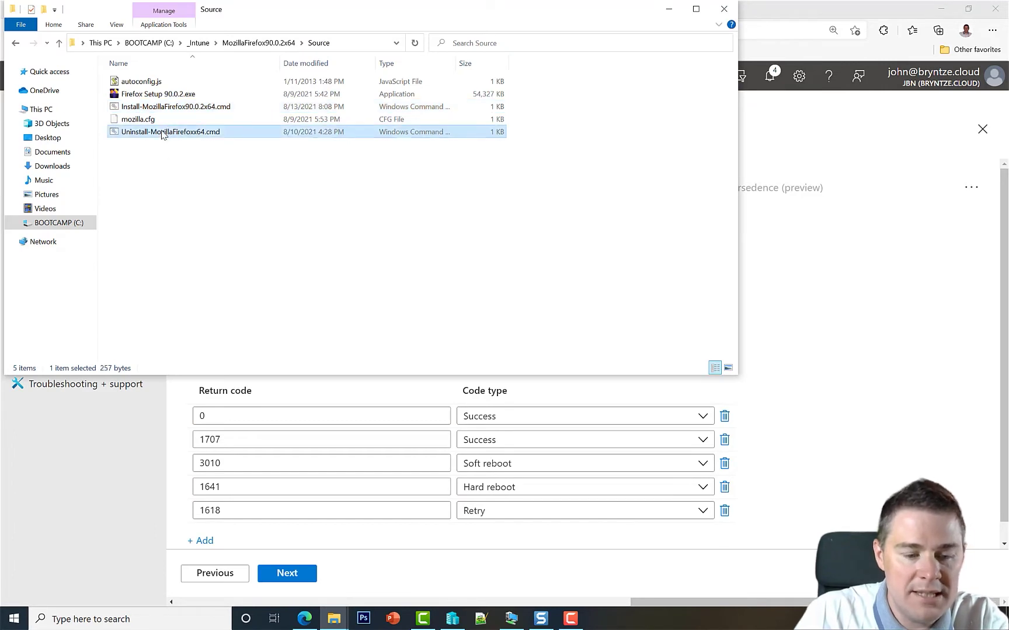
key("F2")
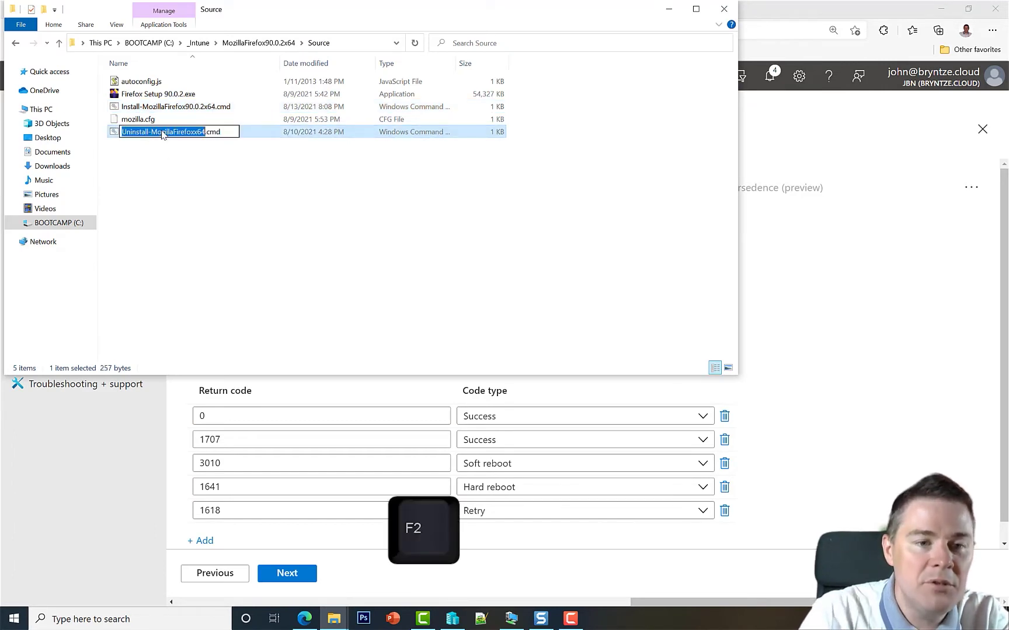
key("ctrl+a")
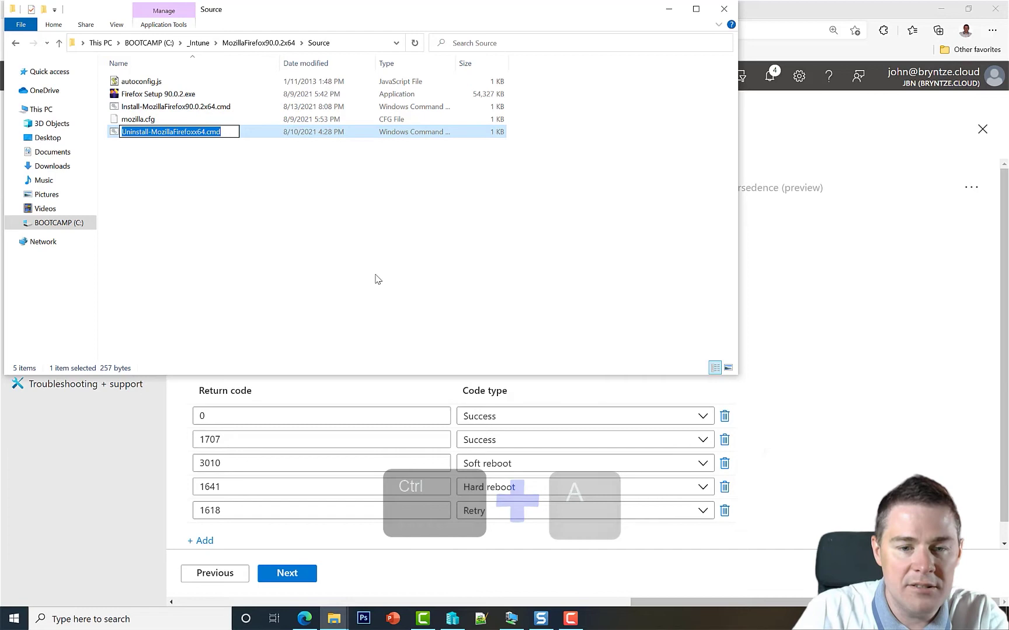
key("ctrl+c")
left_click(790, 367)
Step: Paste Uninstall-MozillaFirefoxx64.cmd as the uninstall command
left_click(435, 272)
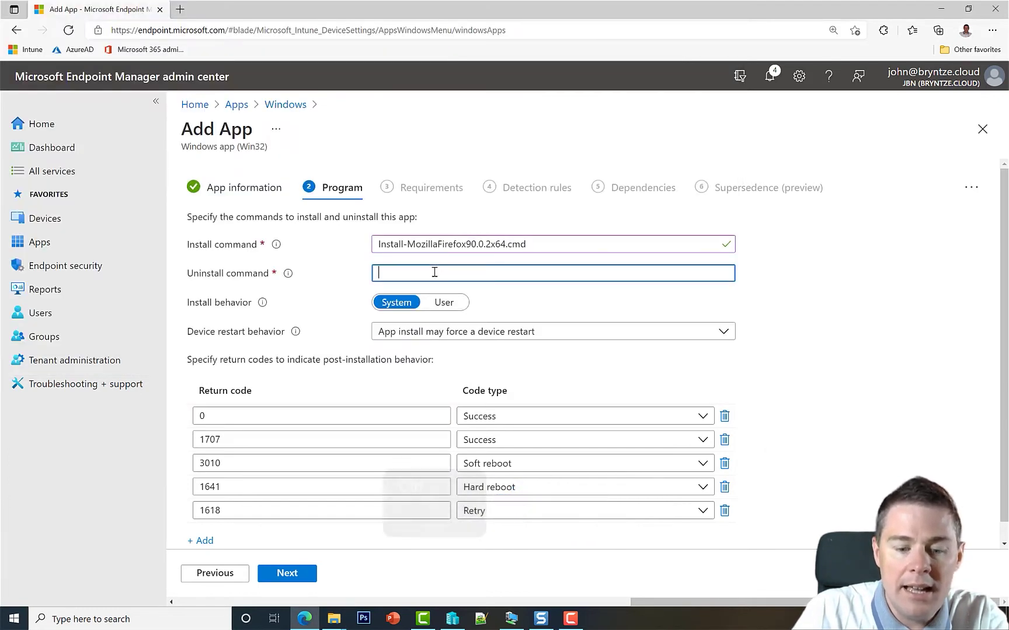
key("ctrl+v")
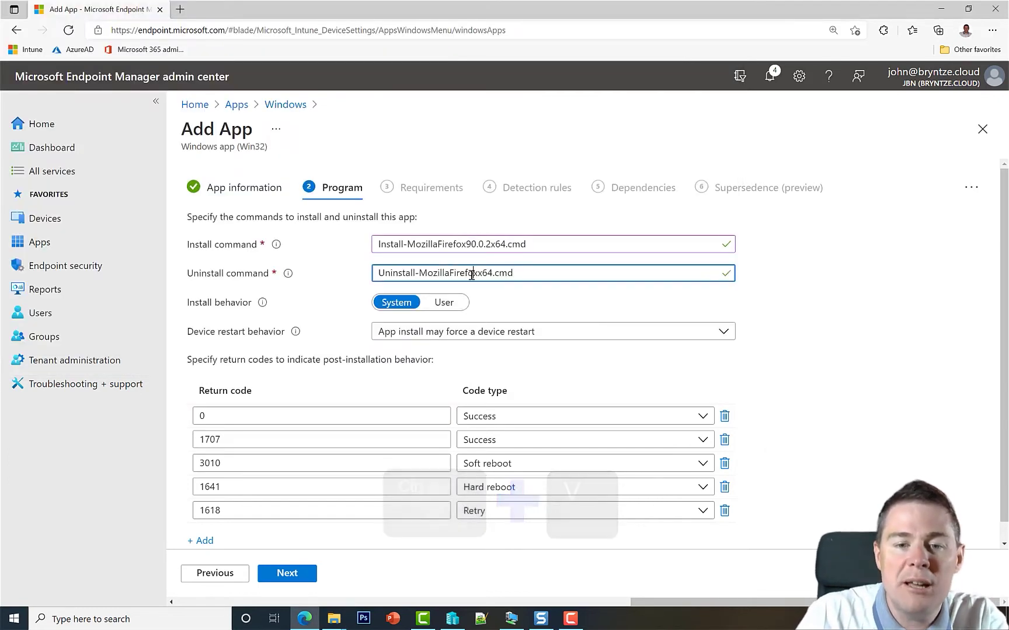
left_click_drag(514, 273, 373, 271)
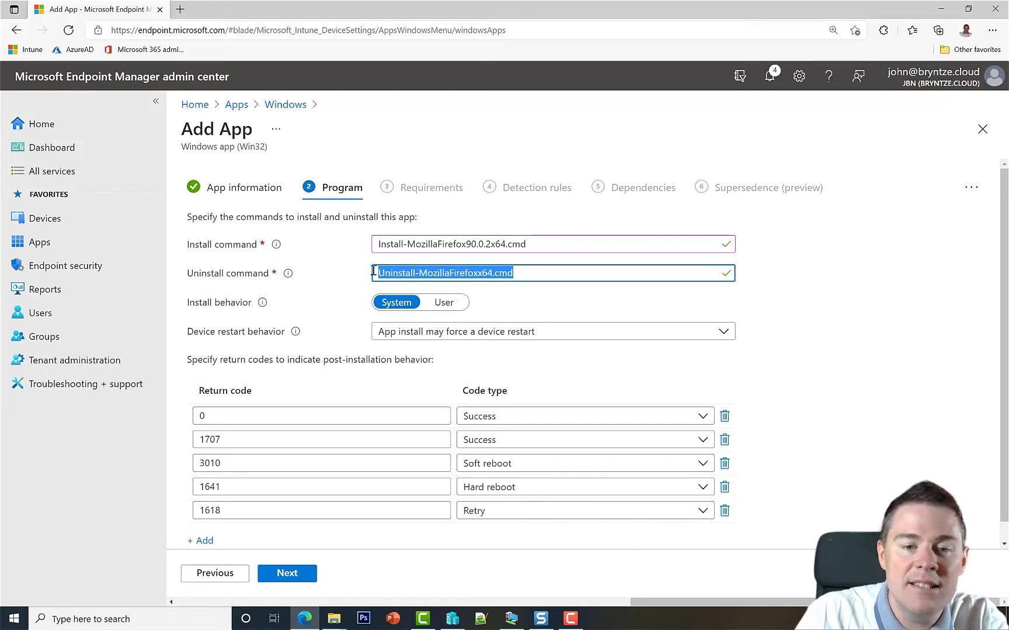
left_click(480, 274)
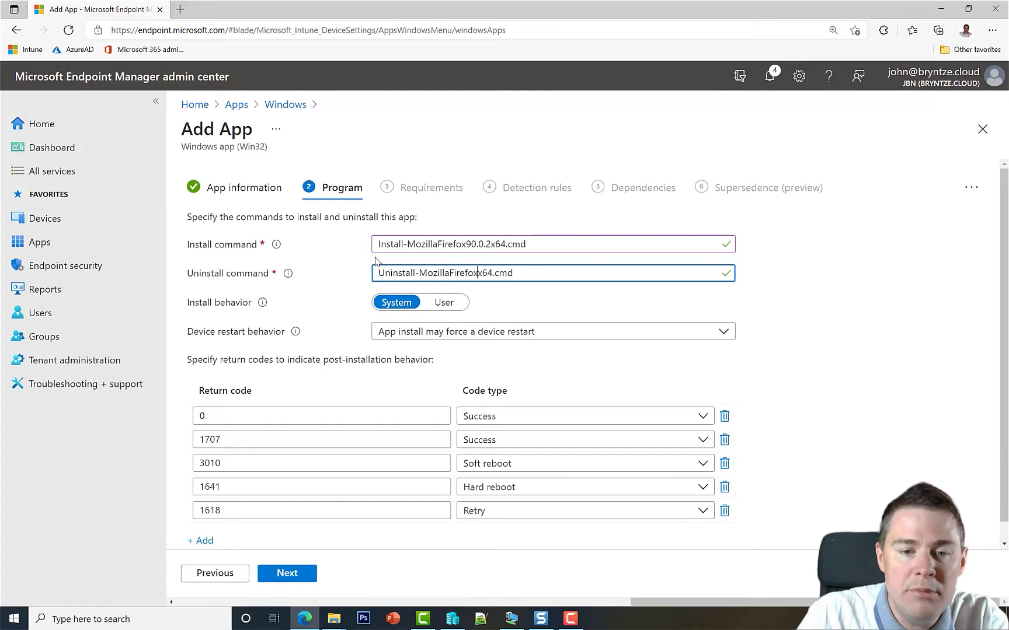
Step: Set device restart behavior to No specific action and continue to Requirements
left_click(424, 337)
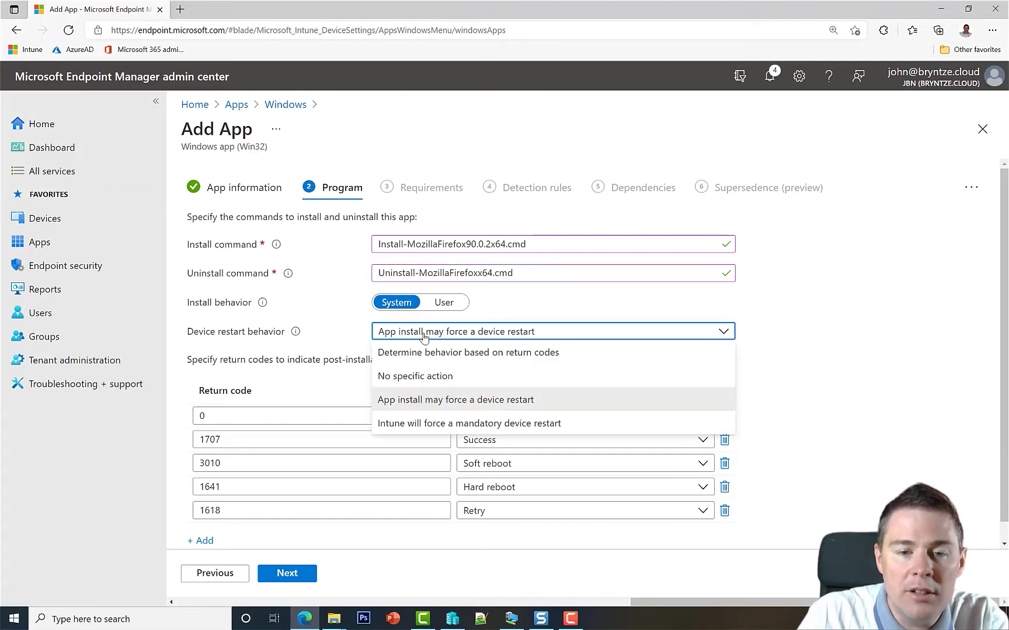
left_click(409, 377)
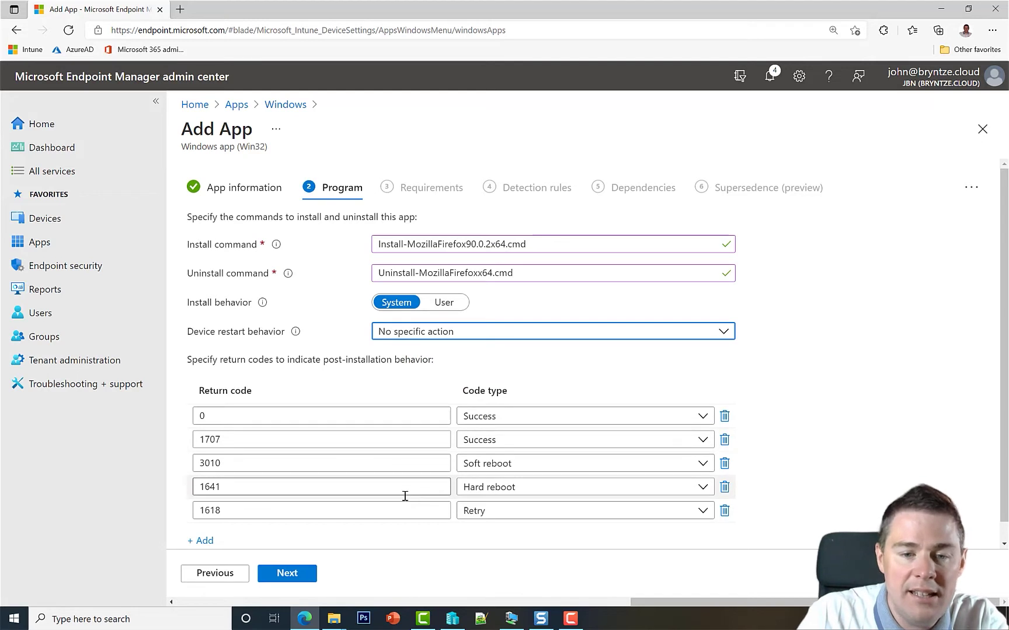
left_click(288, 578)
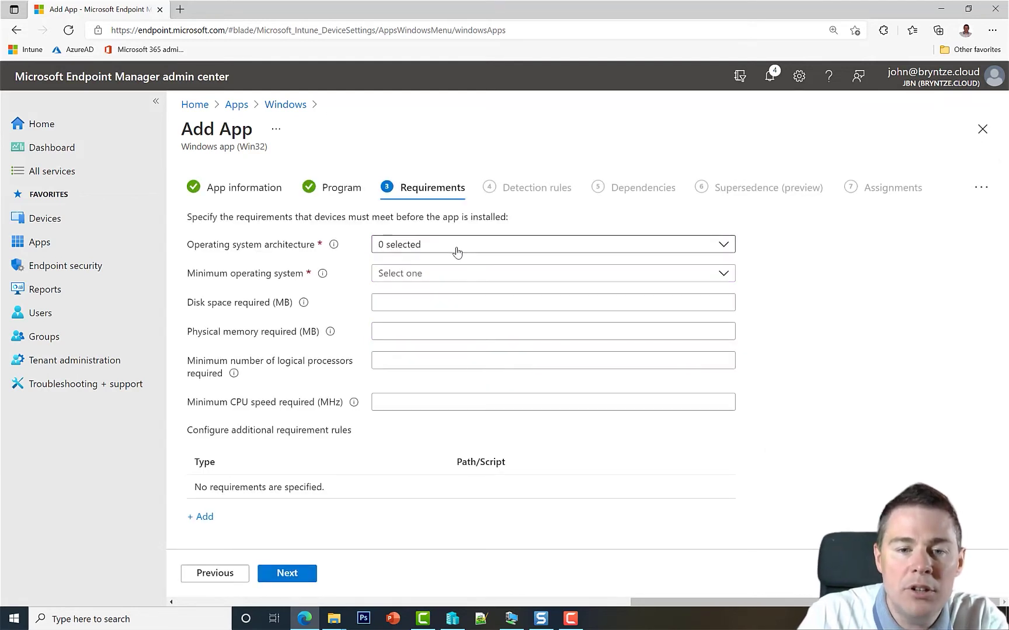
Step: Tick 64-bit architecture and choose Windows 10 1909 as the minimum operating system
left_click(456, 252)
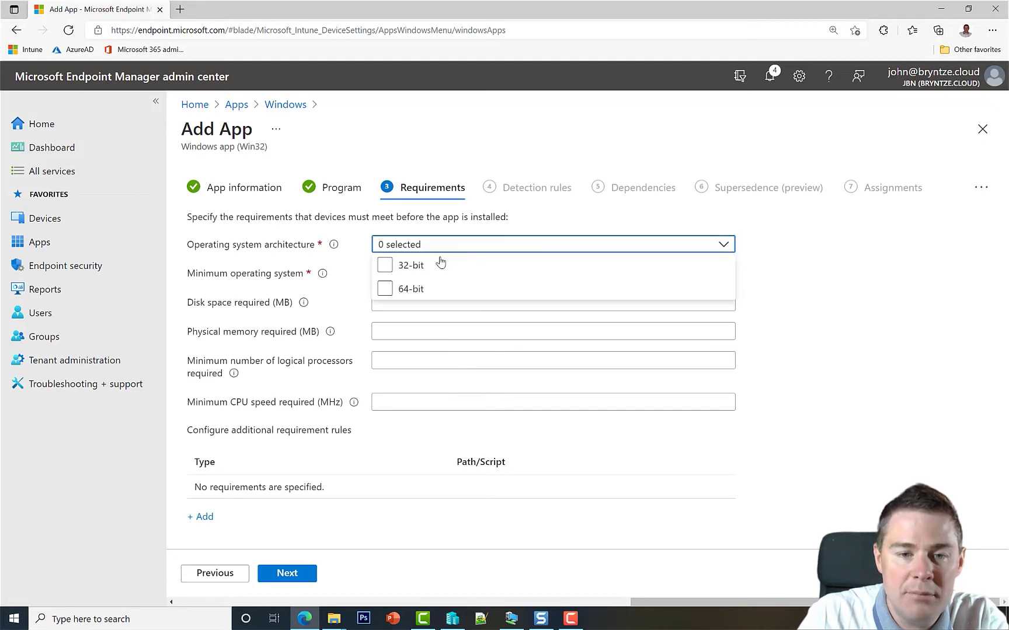
left_click(388, 289)
left_click(548, 217)
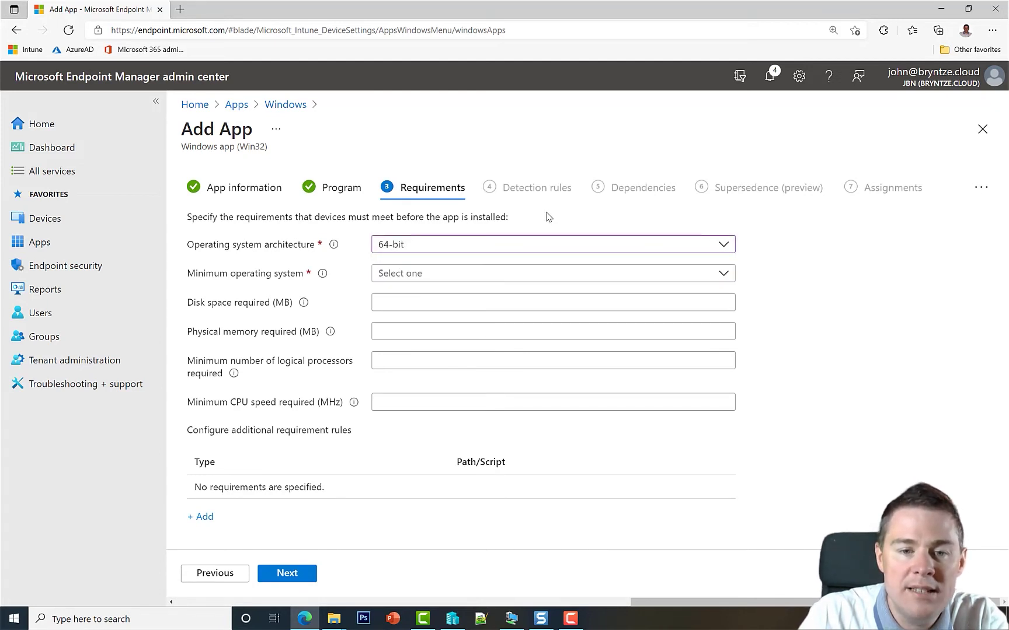
left_click(433, 277)
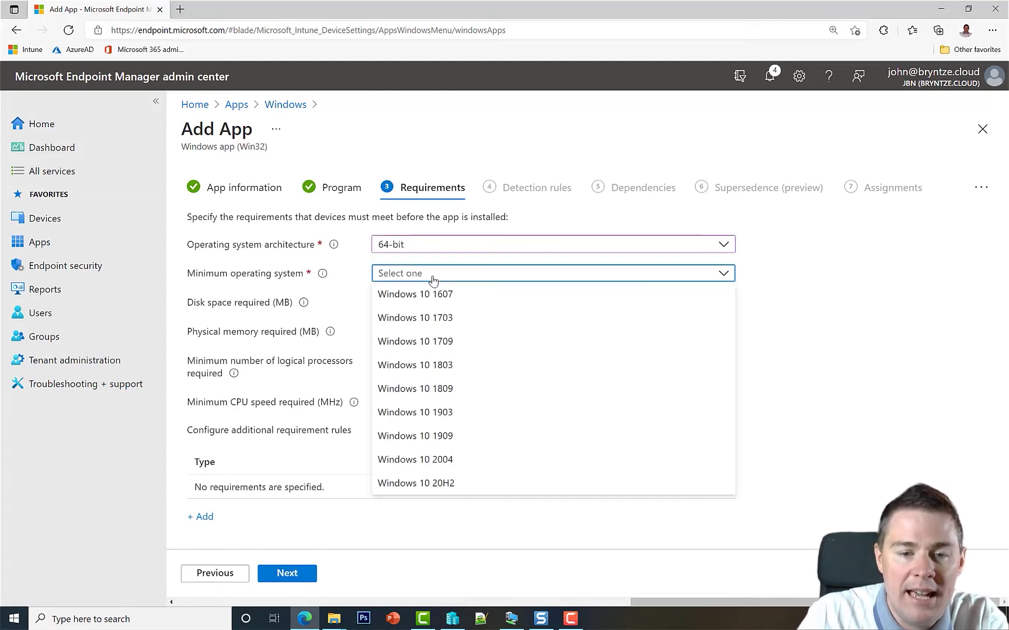
left_click(418, 436)
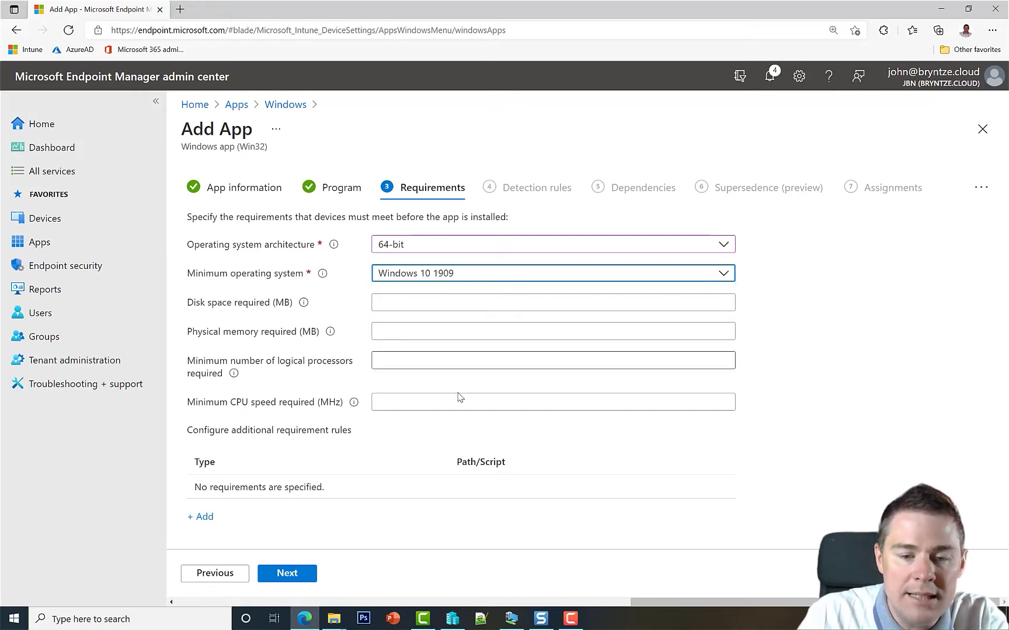
Step: Open Add or remove programs and filter Apps & features for firefox to check its 205 MB size
left_click(19, 622)
type("progr")
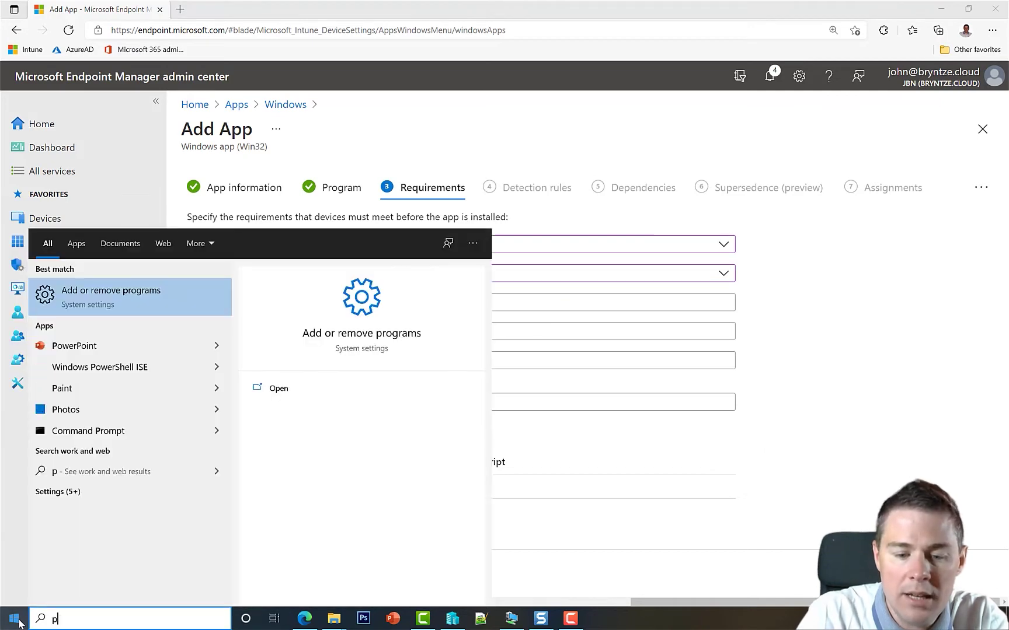
left_click(118, 310)
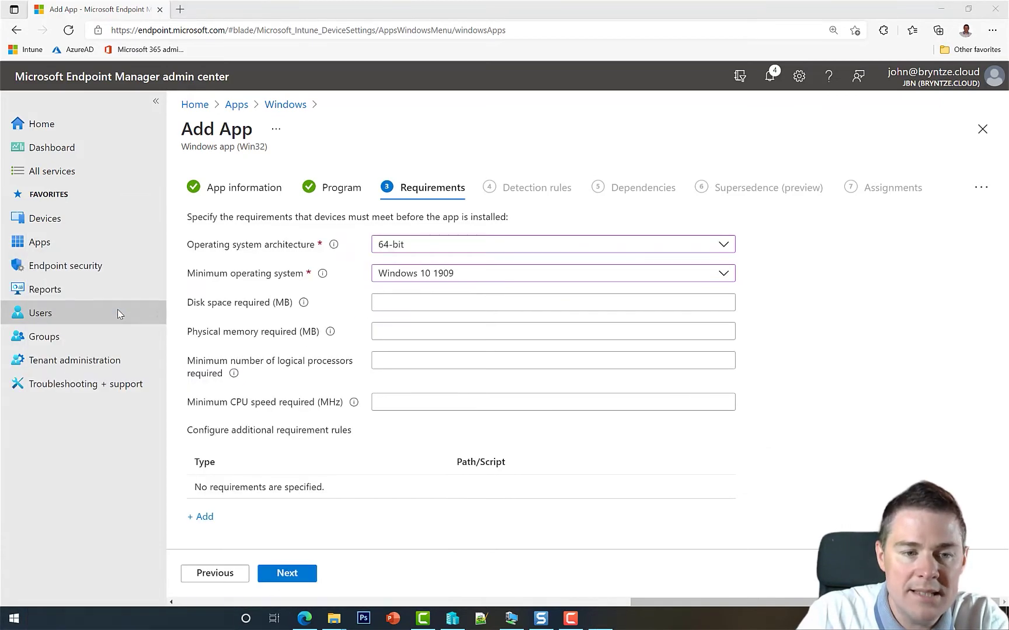
left_click(455, 291)
type("firefox")
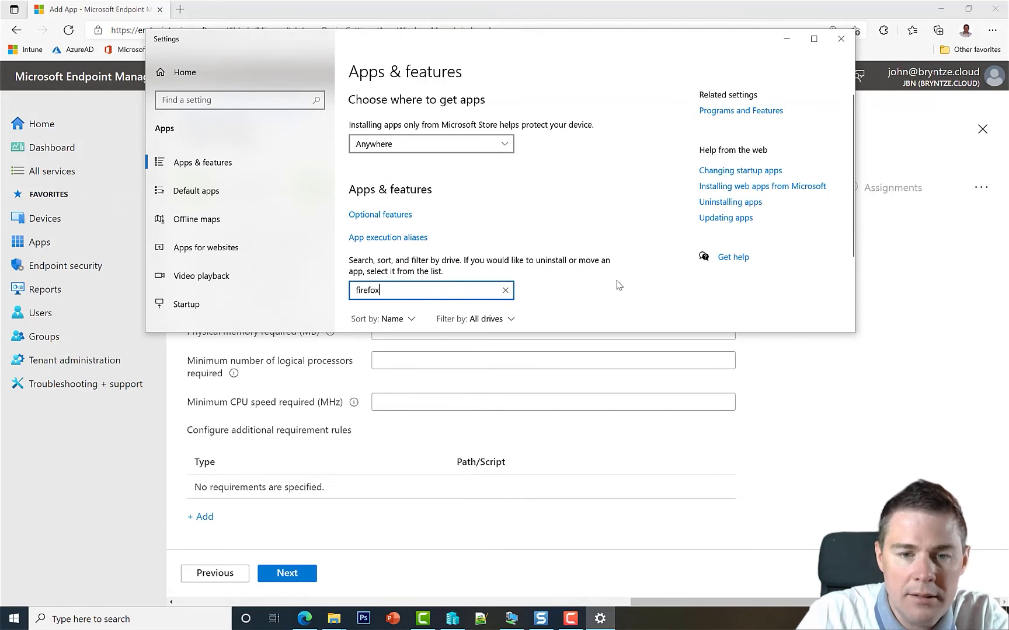
scroll(617, 285, "down", 2)
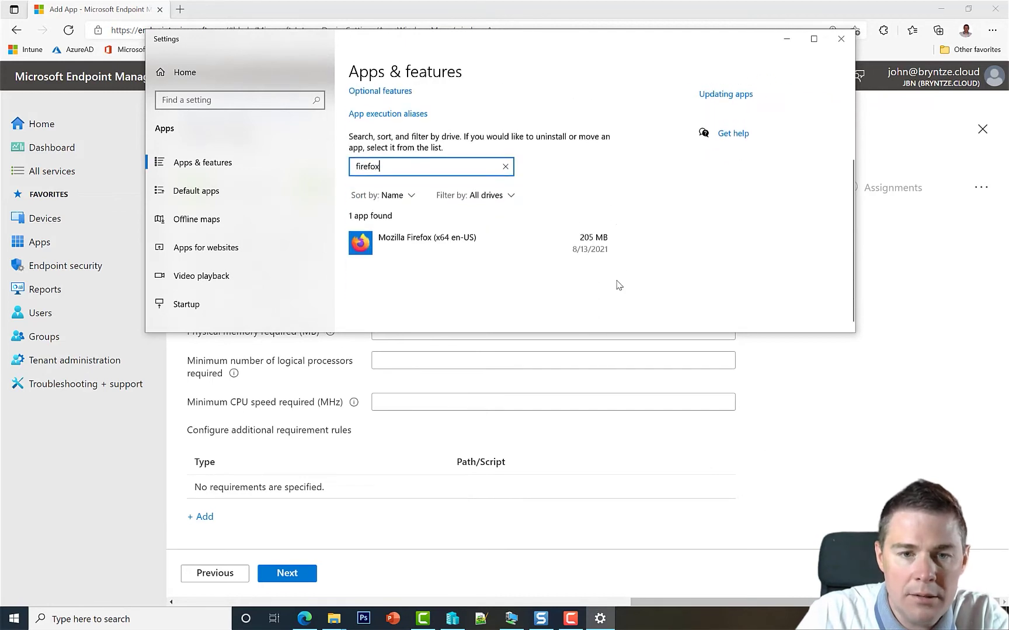
left_click(789, 372)
Step: Move on to Detection rules and choose to configure the rules manually
left_click(394, 304)
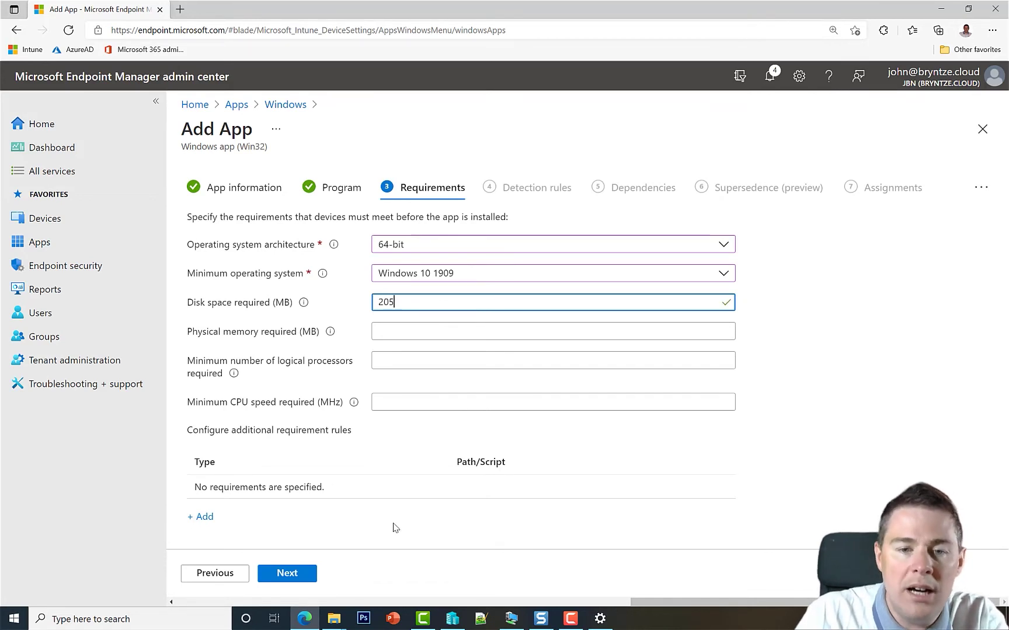
left_click(282, 577)
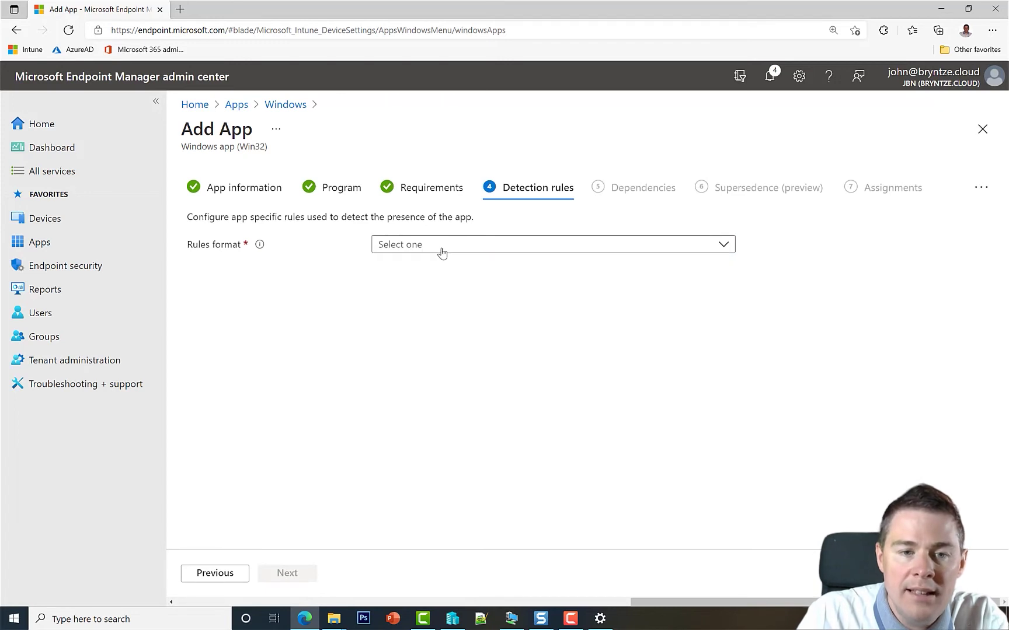
left_click(441, 250)
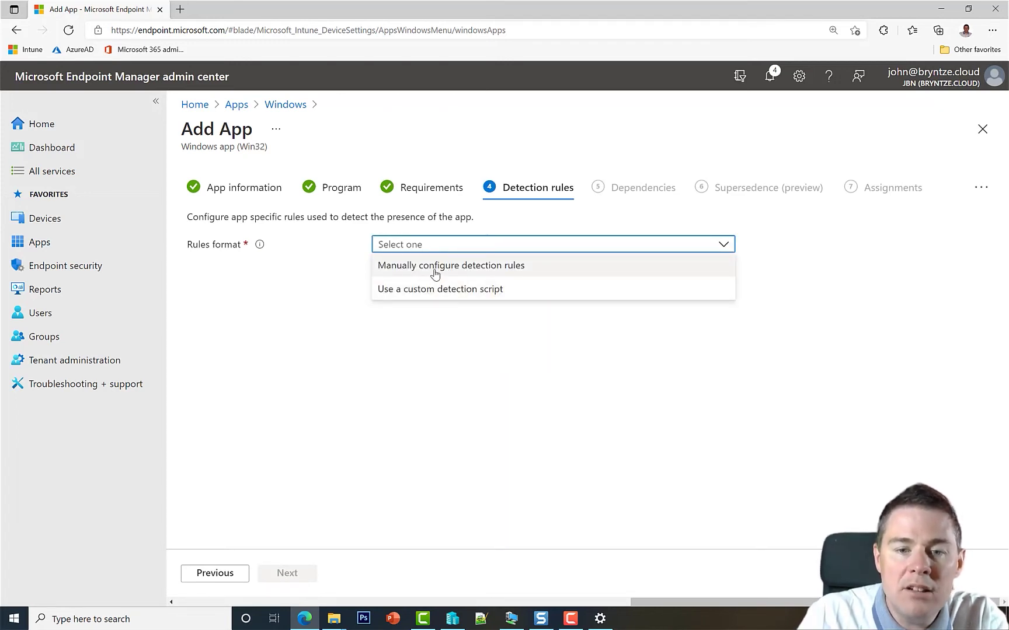
left_click(435, 272)
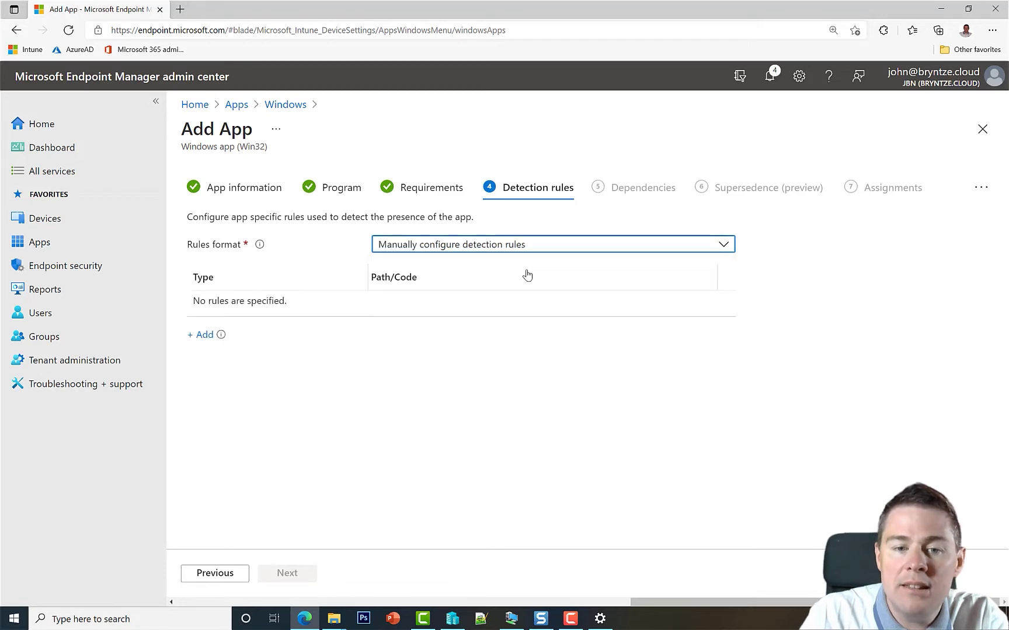
Step: Add a new detection rule and set its rule type to File
left_click(202, 339)
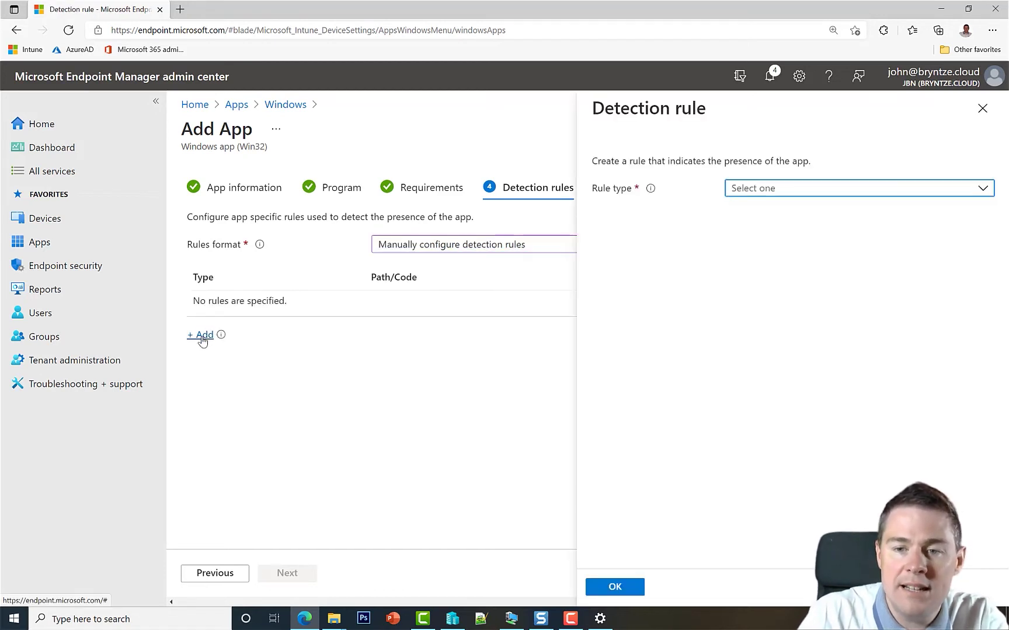
left_click(811, 191)
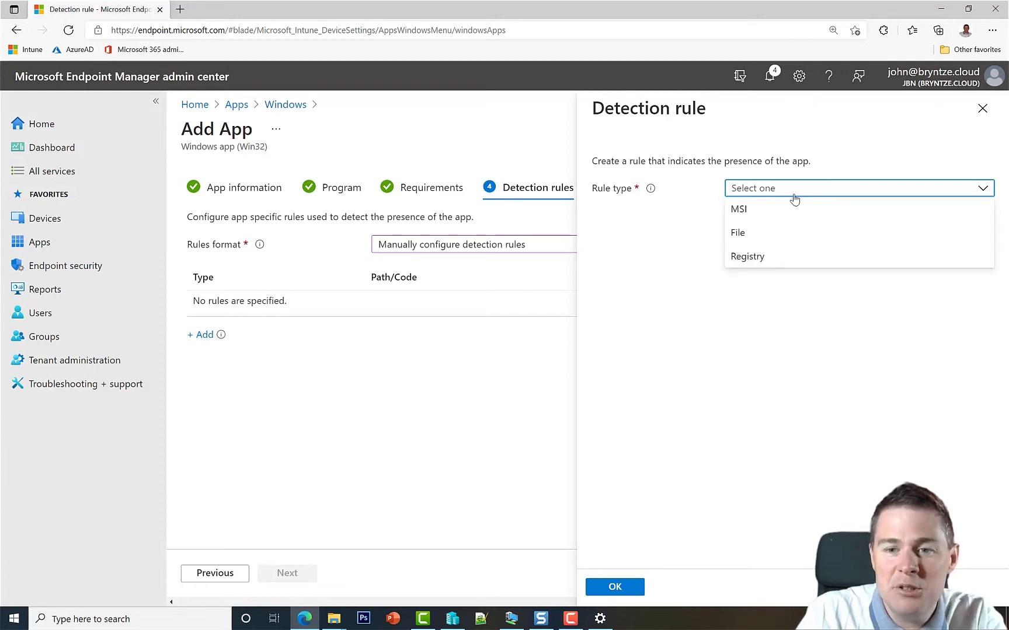
left_click(745, 236)
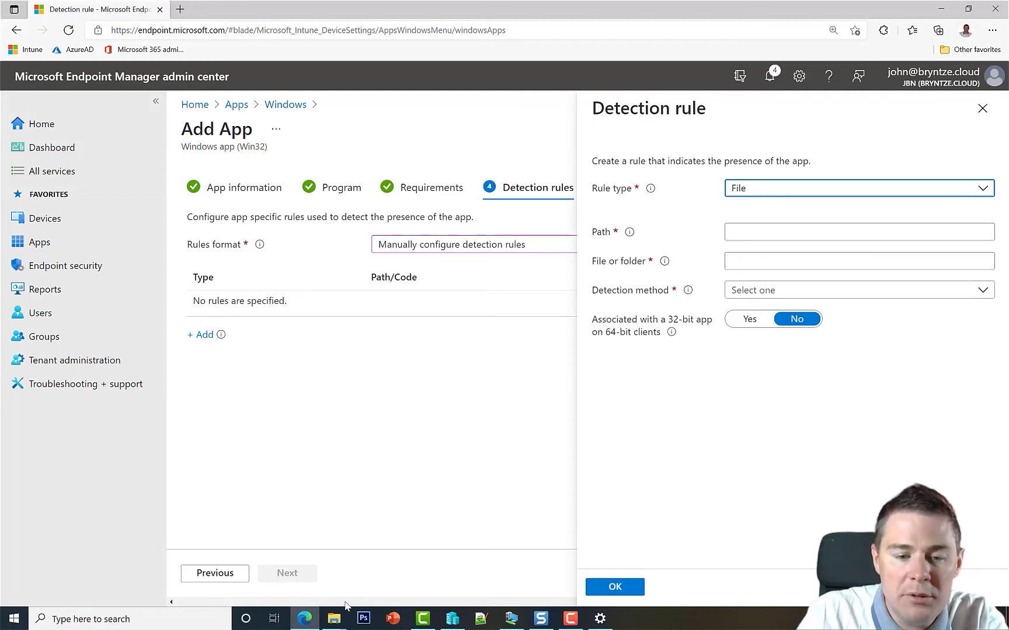
Step: Browse to C:\Program Files\Mozilla Firefox in File Explorer and copy its folder path
mouse_move(335, 617)
left_click(623, 578)
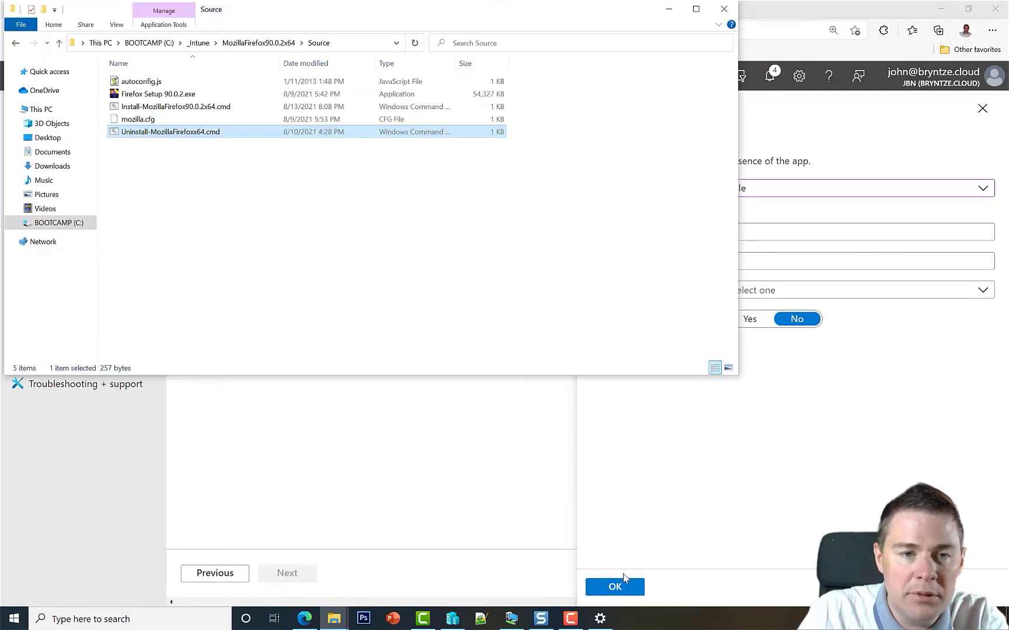
left_click(73, 225)
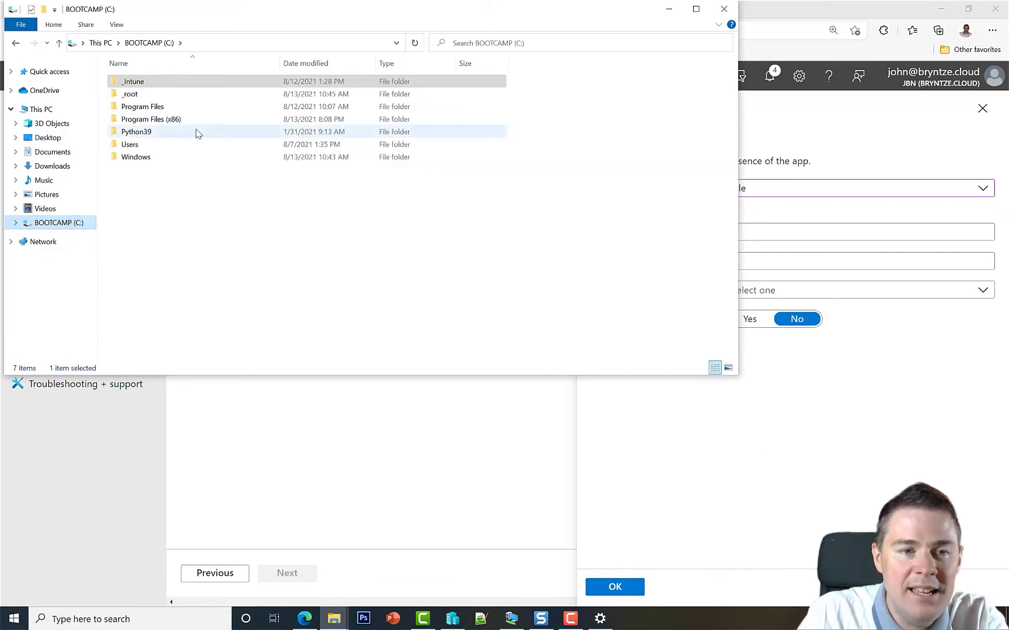
double_click(144, 106)
left_click(141, 156)
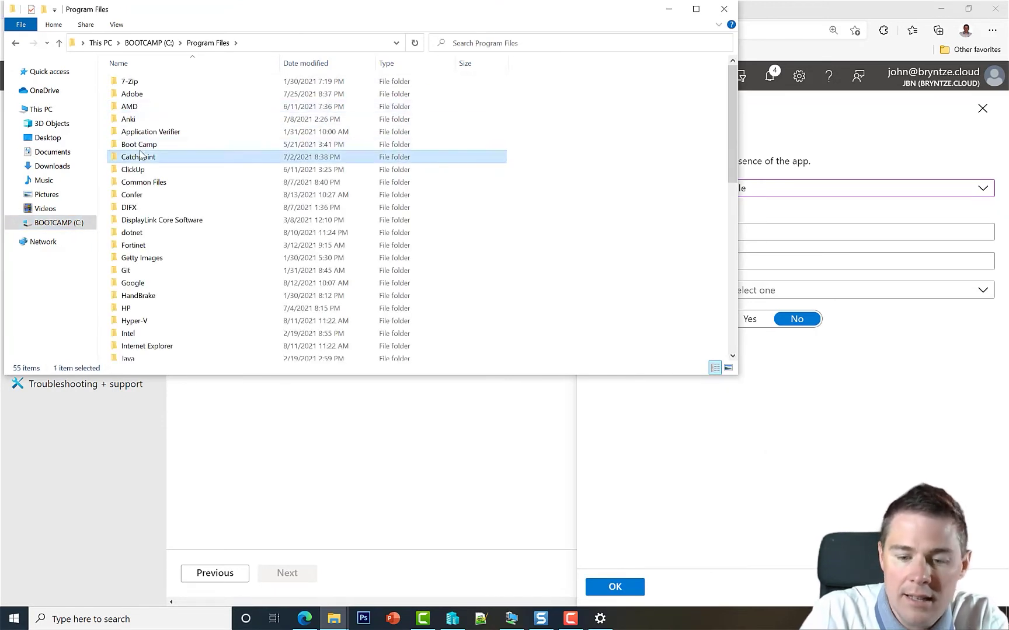
type("moz")
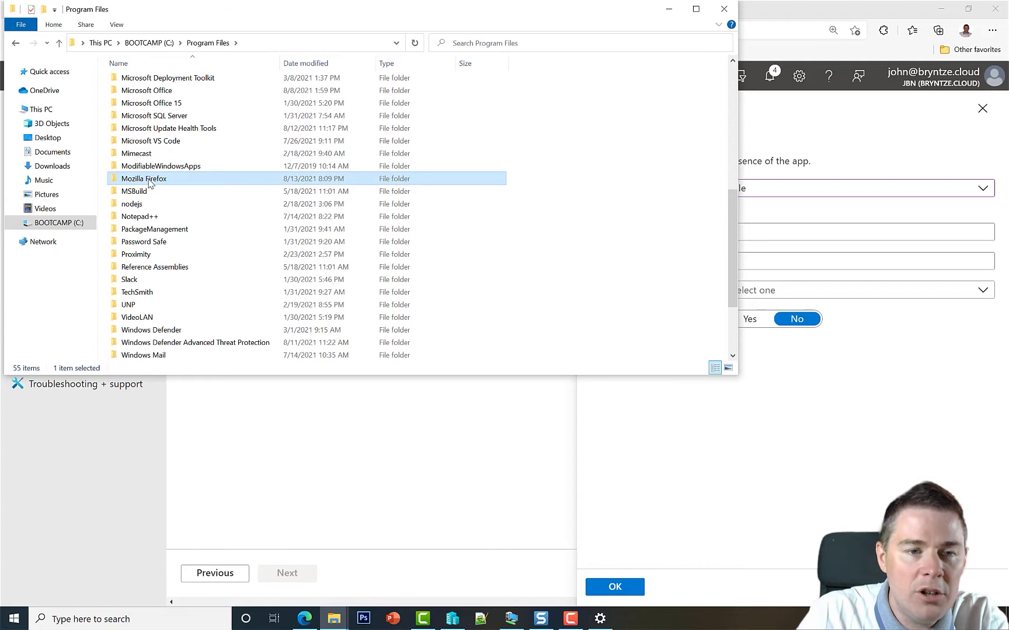
double_click(150, 179)
type("fi")
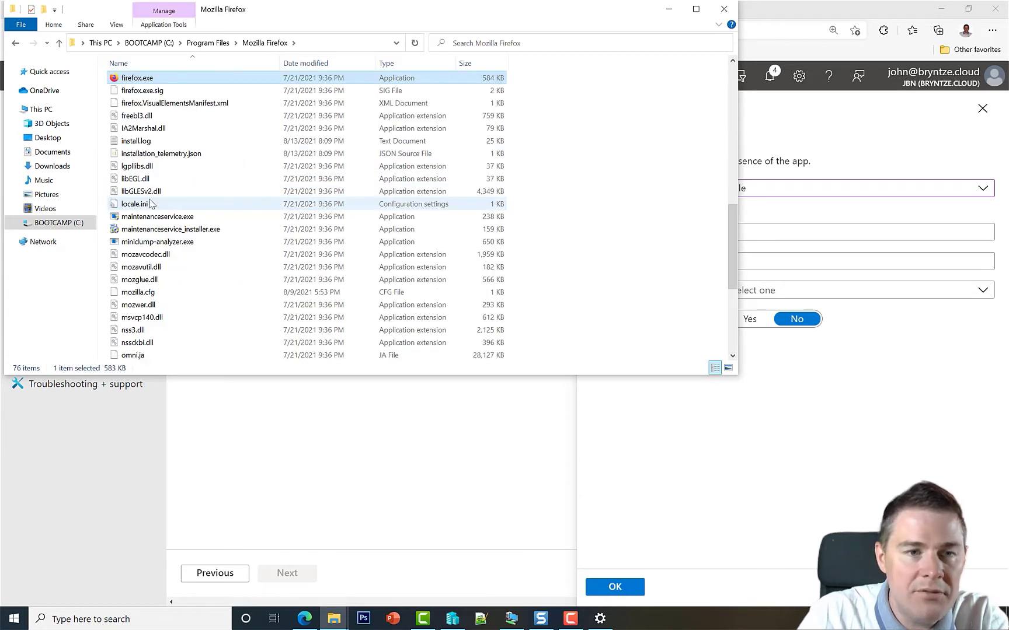
left_click(313, 48)
key("ctrl+c")
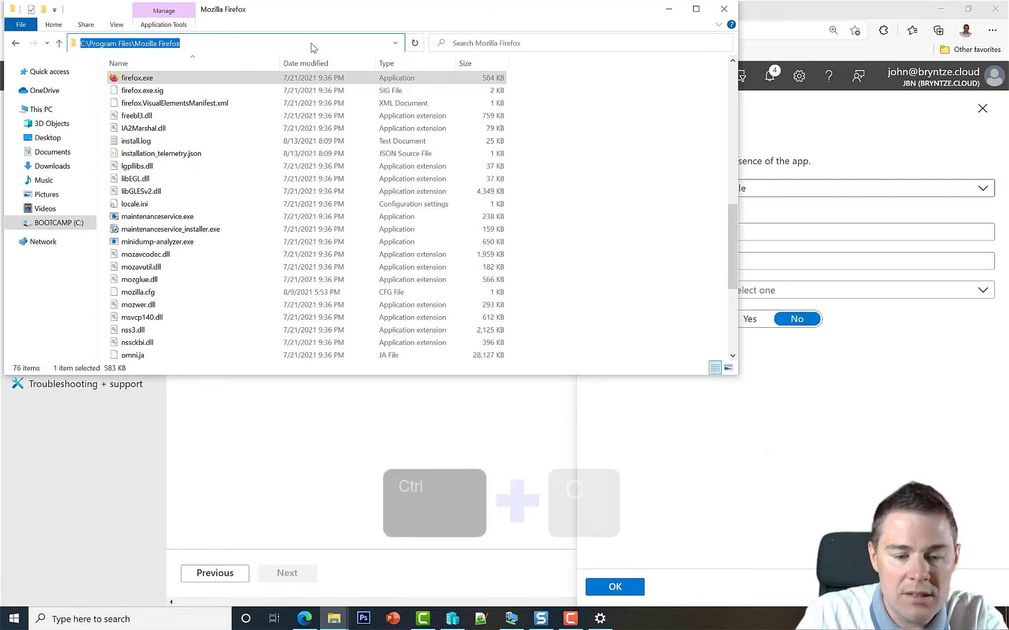
Step: Paste C:\Program Files\Mozilla Firefox into Path and fill in firefox.exe as the file
left_click(776, 231)
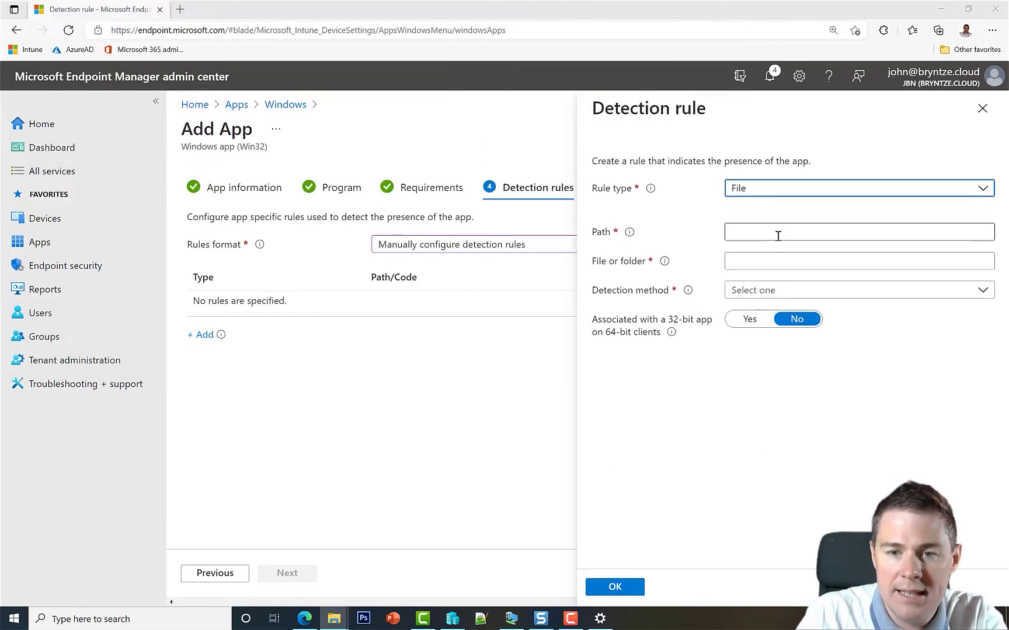
key("ctrl+v")
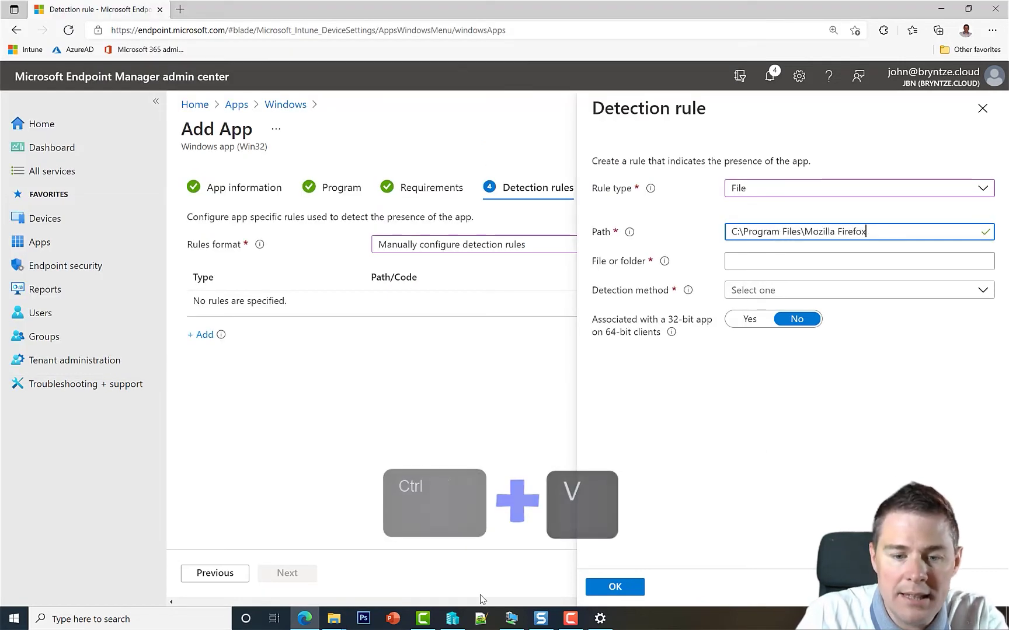
left_click(331, 620)
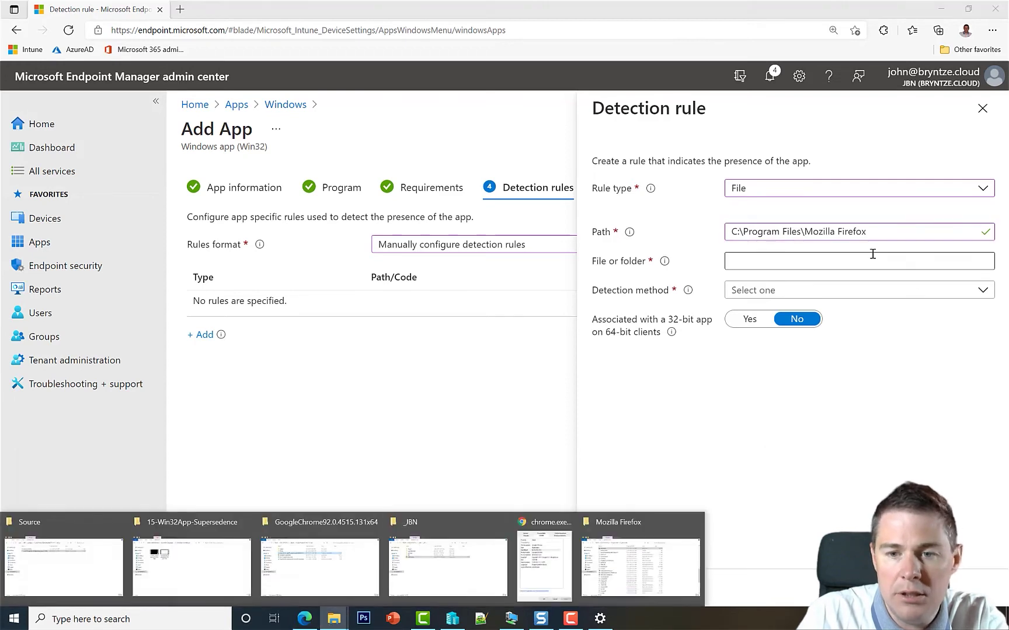
left_click(800, 266)
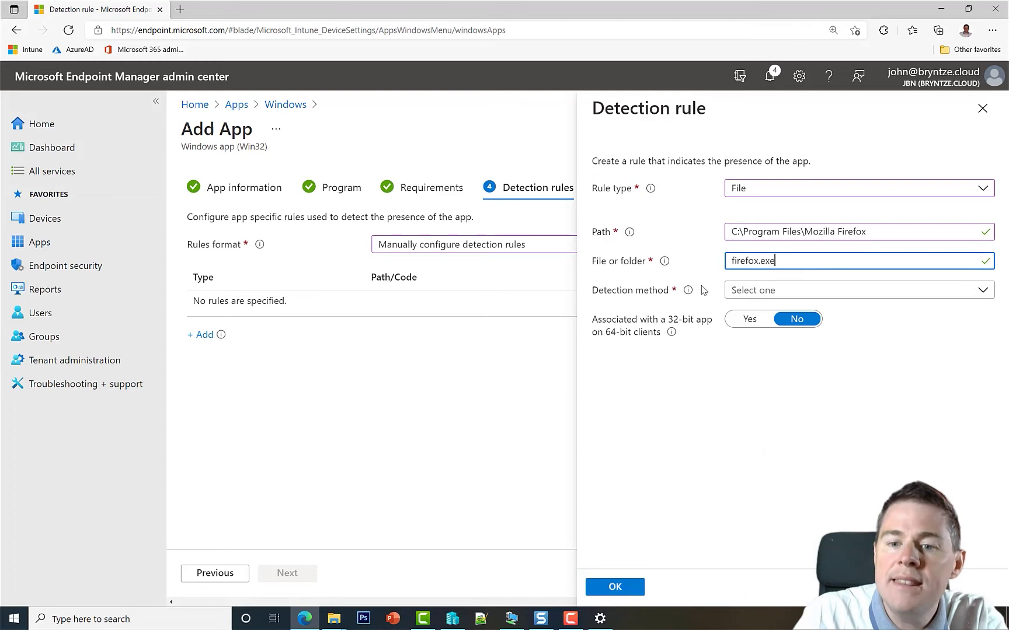
Step: Set detection method to String (version), operator Equals, and value 90.0.2
left_click(758, 295)
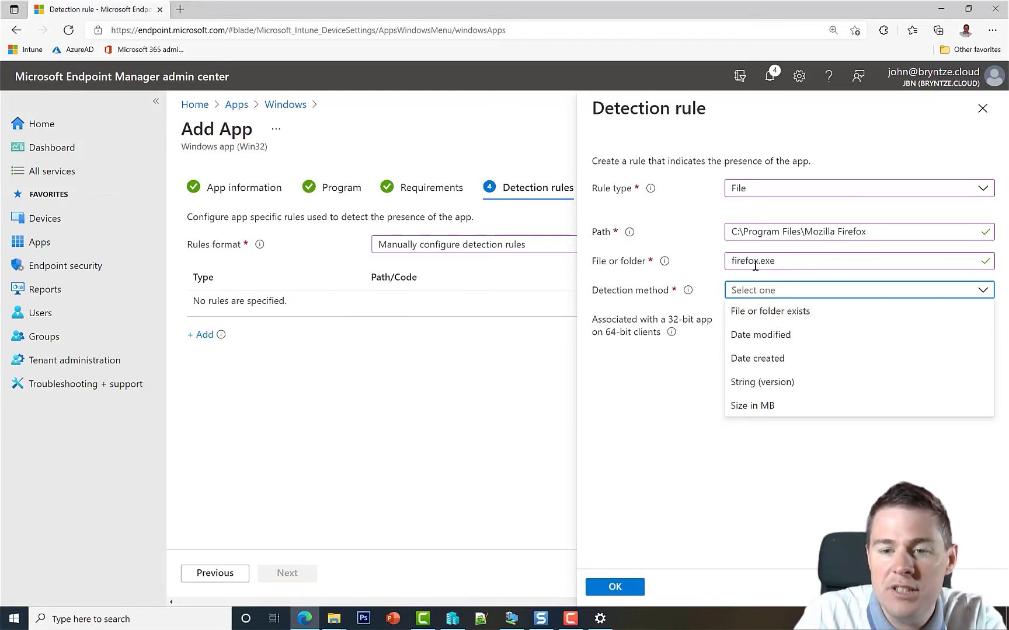
left_click(764, 388)
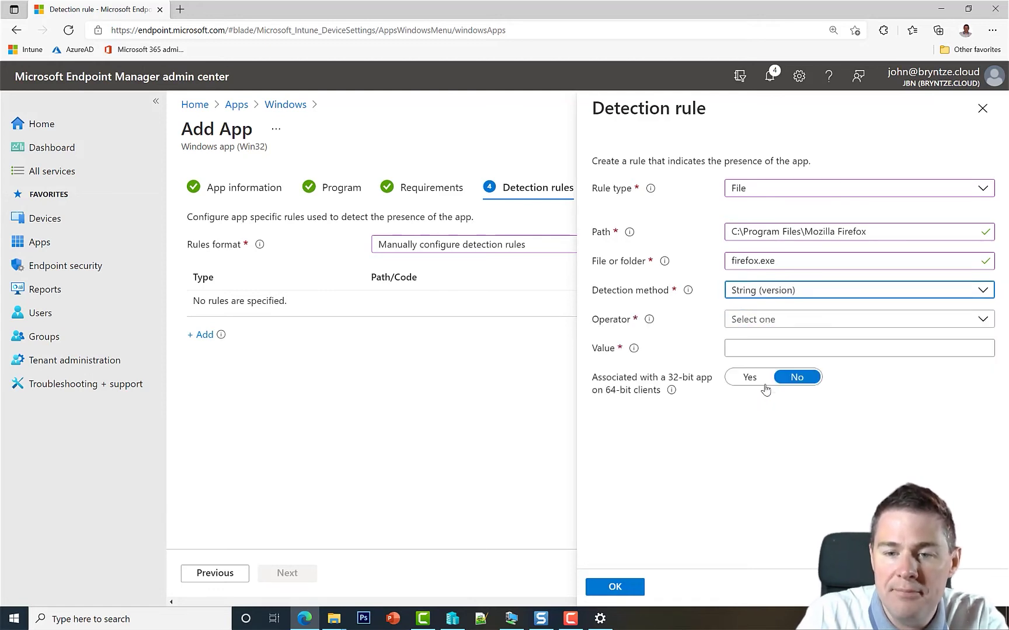
left_click(752, 323)
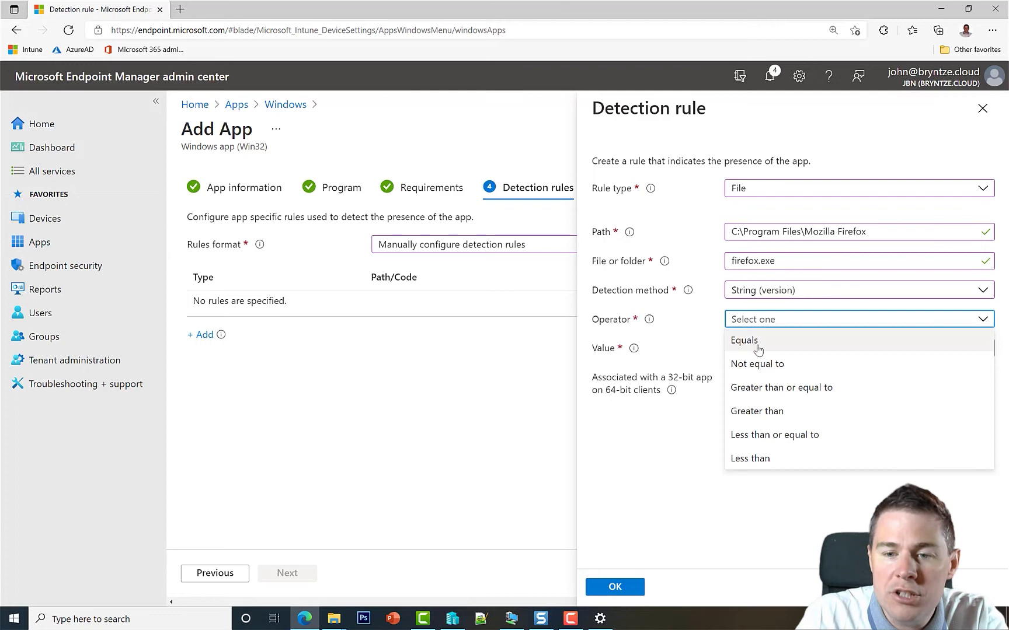
left_click(755, 344)
left_click(744, 347)
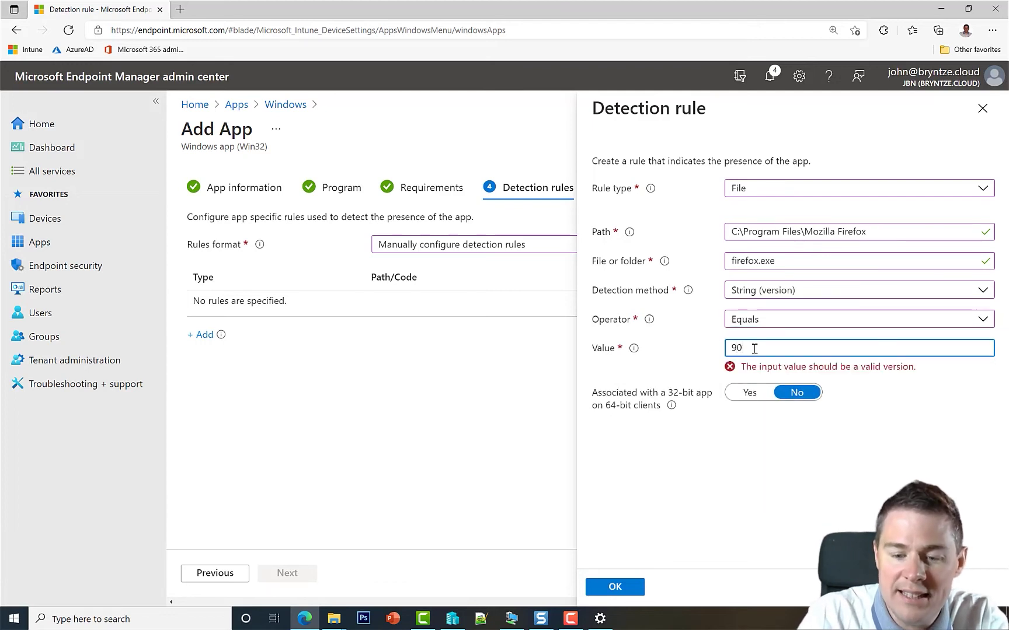
type("90.0.2")
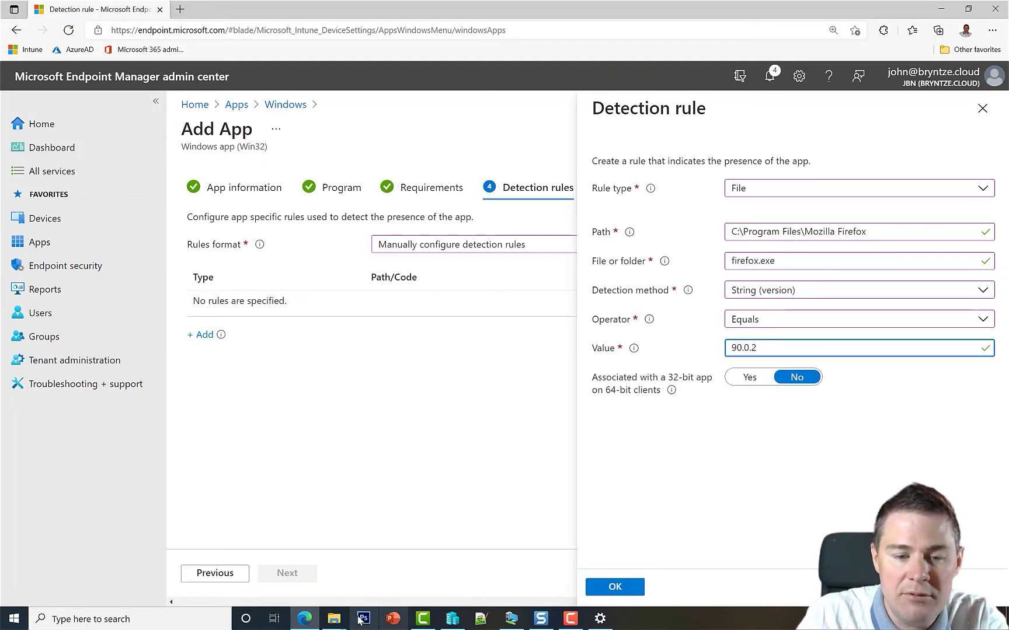
left_click(334, 618)
left_click(623, 565)
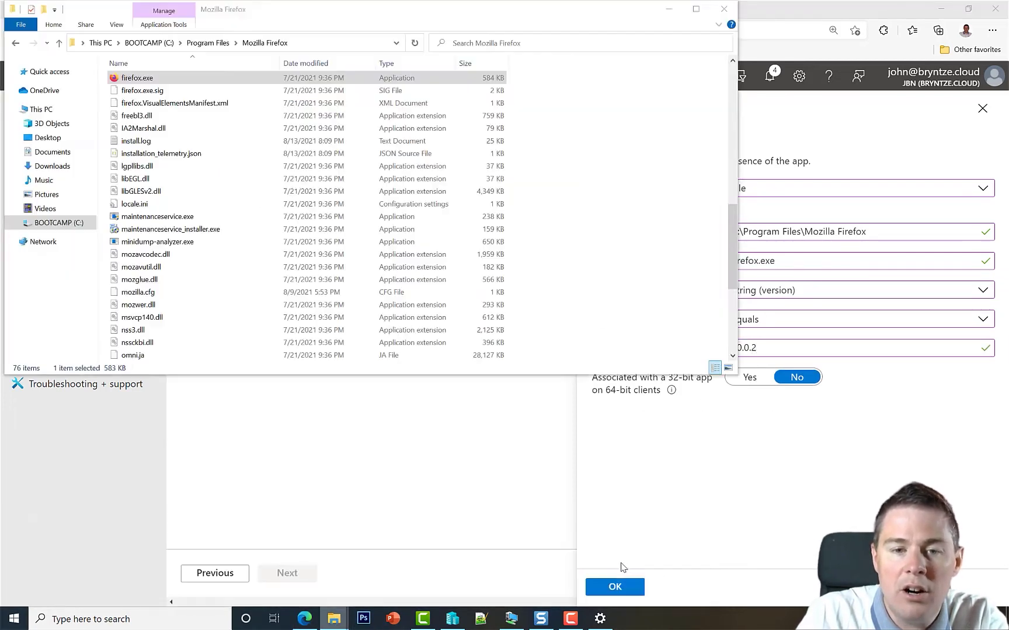
Step: Check firefox.exe's Details: file version 90.0.2.7872, product version 90.0.2
right_click(138, 82)
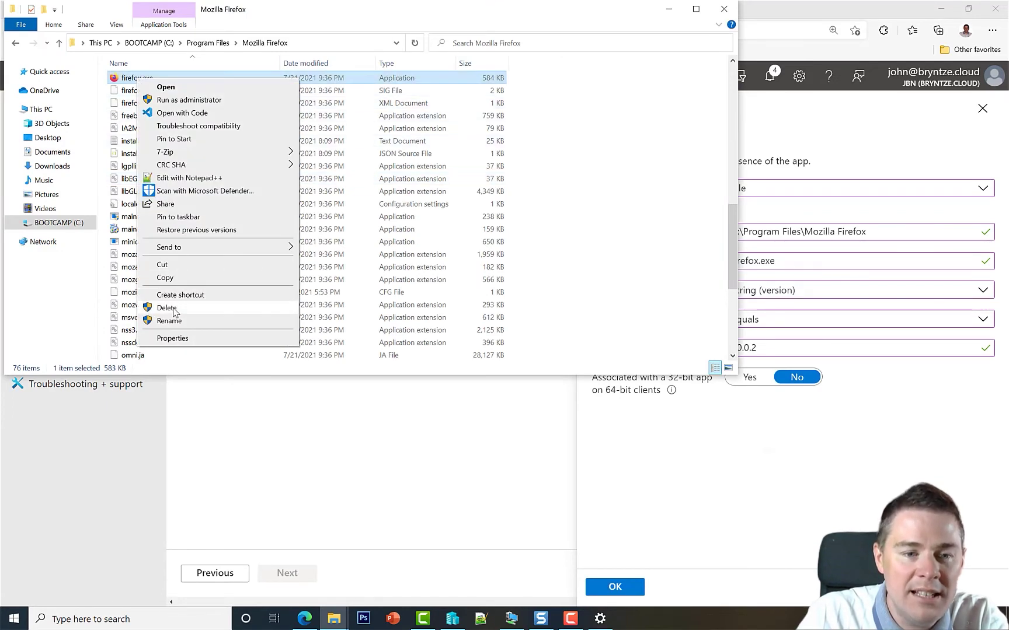
left_click(173, 338)
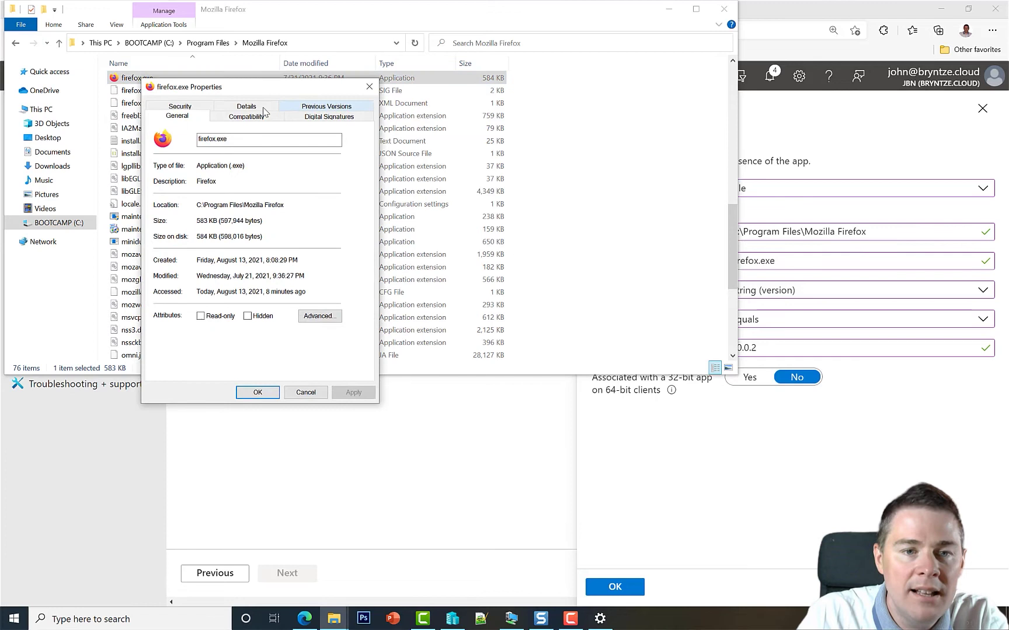
left_click(256, 109)
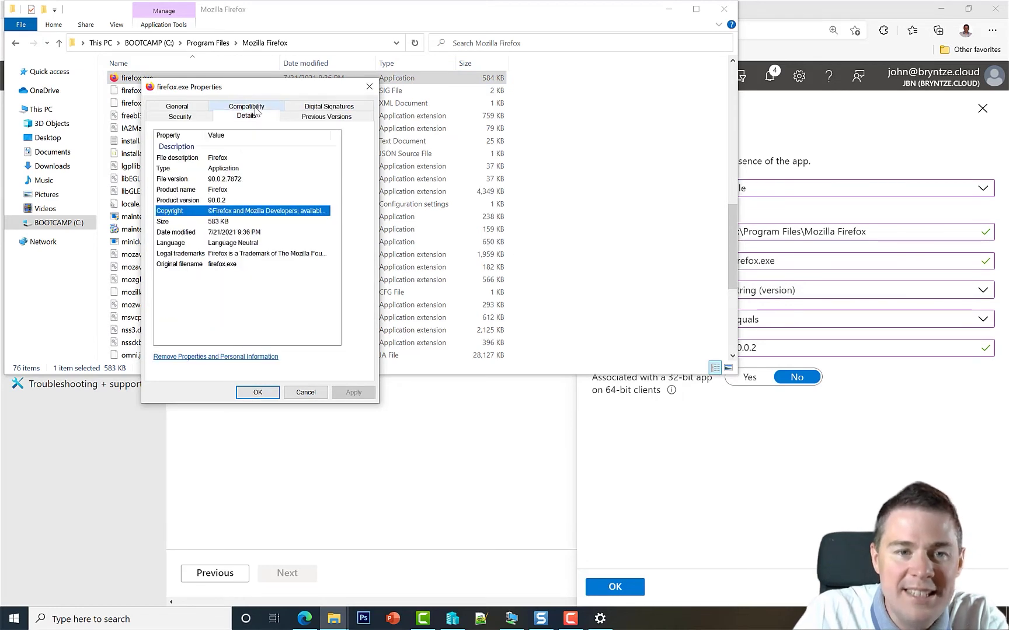
left_click(226, 180)
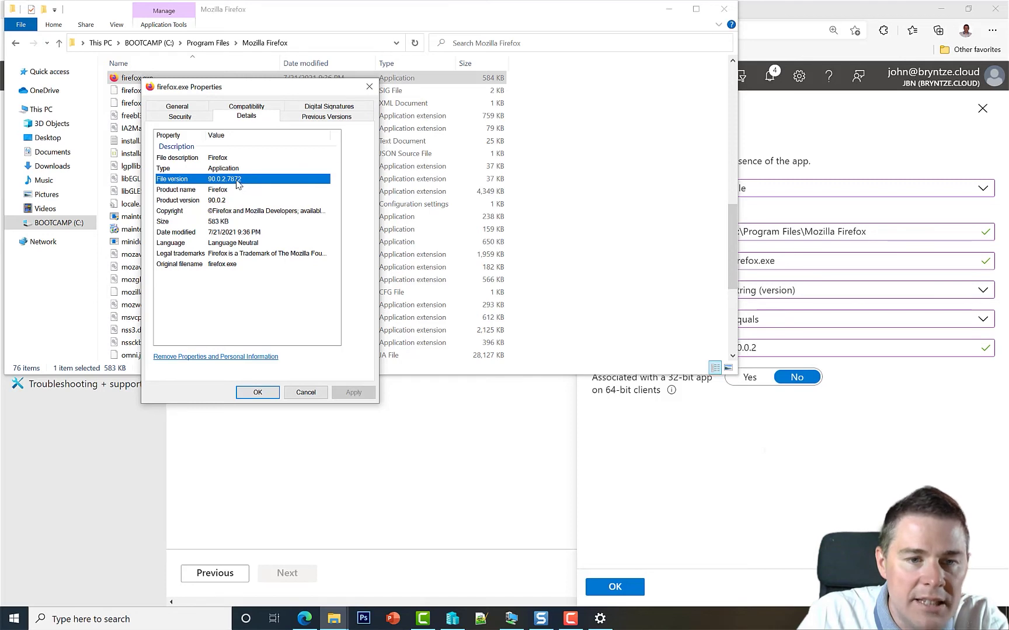
left_click(224, 202)
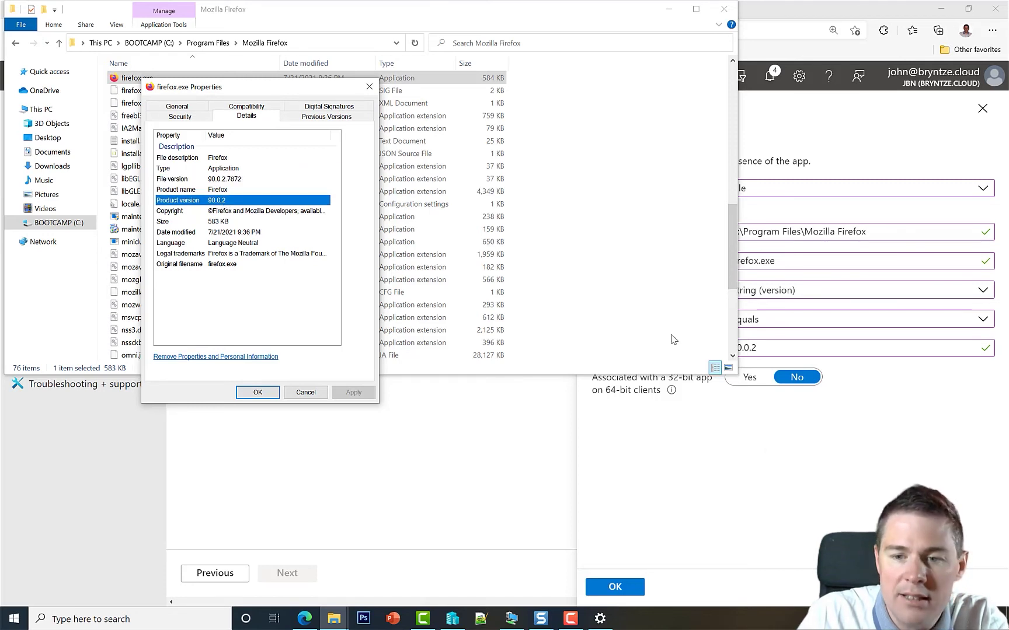
left_click(892, 386)
left_click(772, 323)
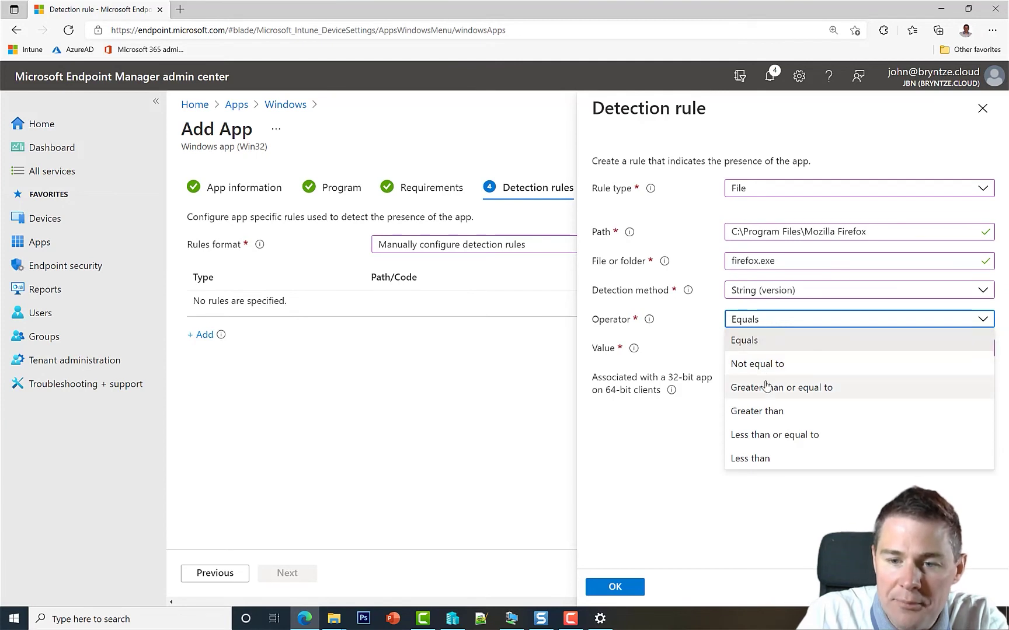
Step: Change the operator to Greater than or equal to, keep the original path, and save the rule
left_click(788, 392)
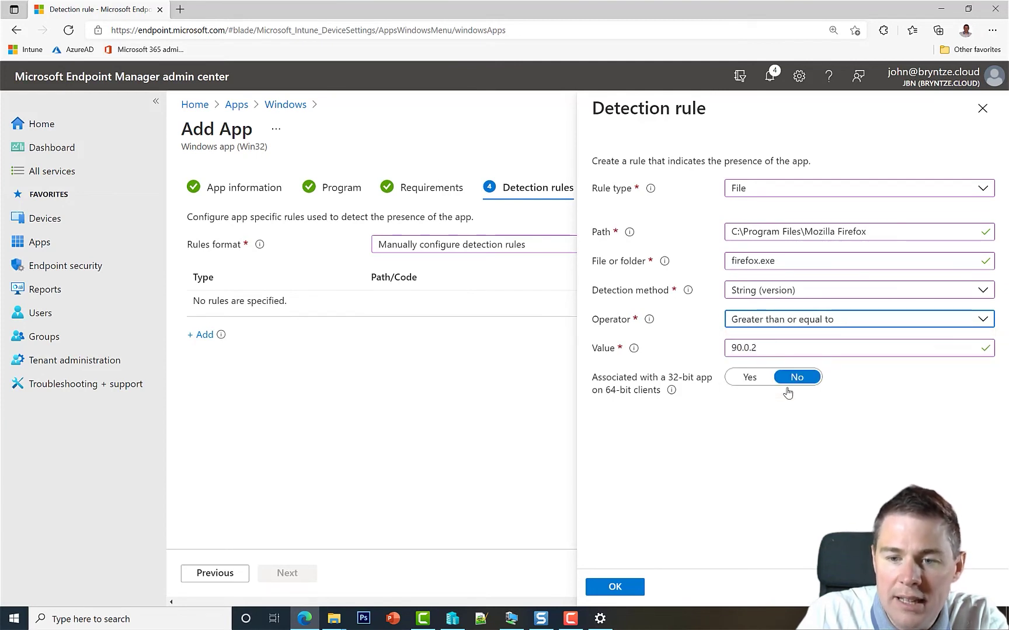
left_click(766, 349)
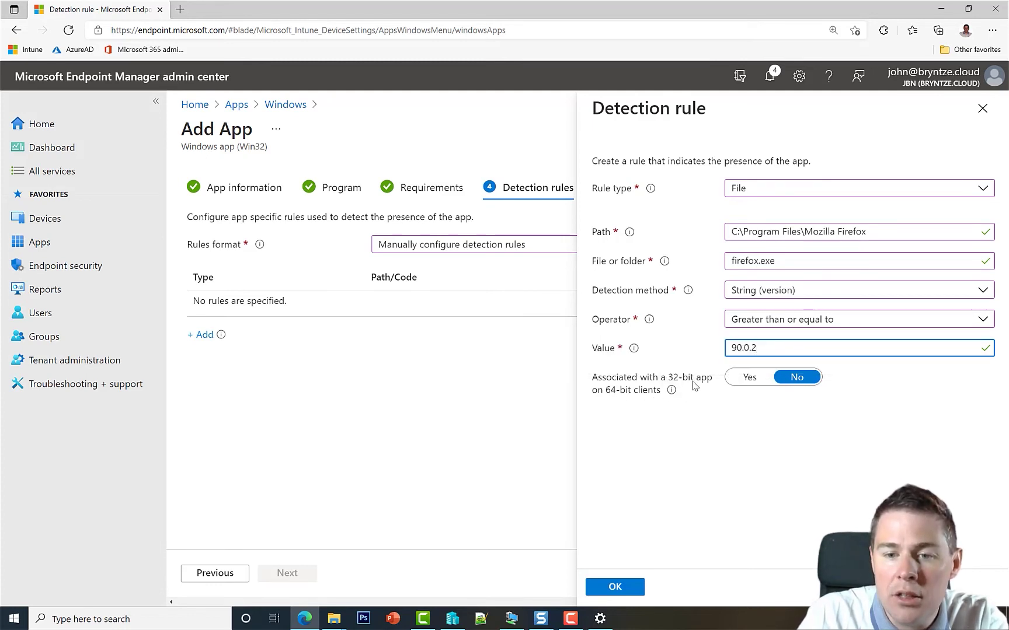
left_click(803, 232)
type("(x86)")
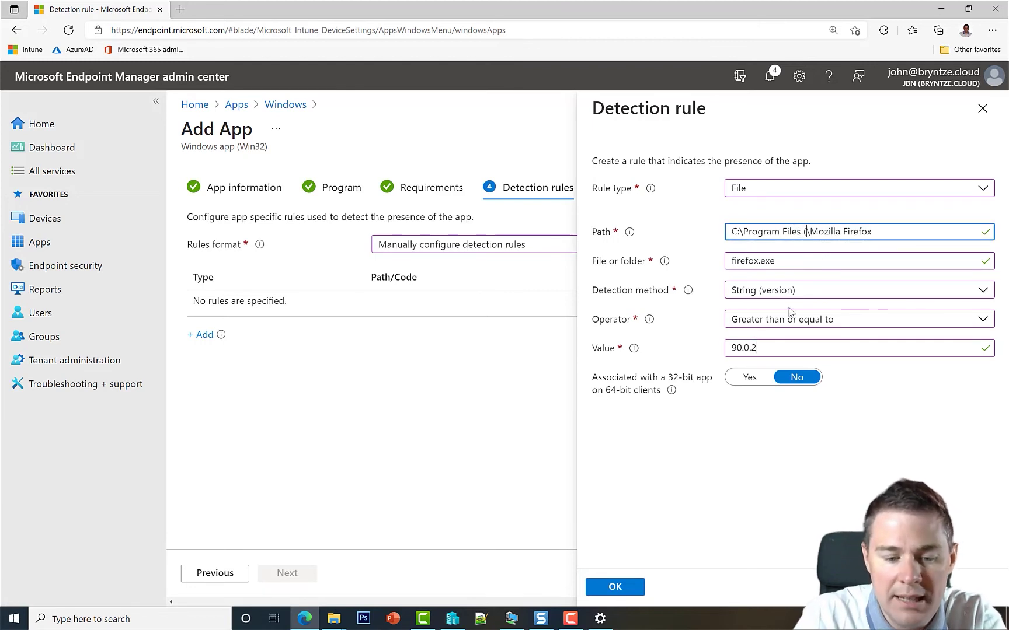
key("BackSpace")
key("BackSpace")
key("BackSpace")
key("BackSpace")
key("BackSpace")
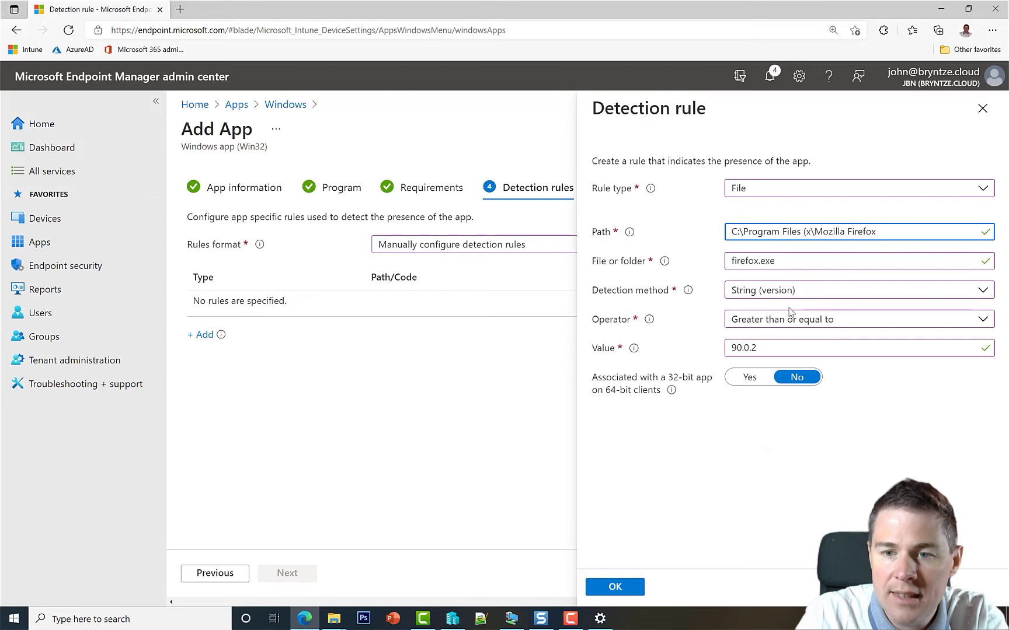
key("BackSpace")
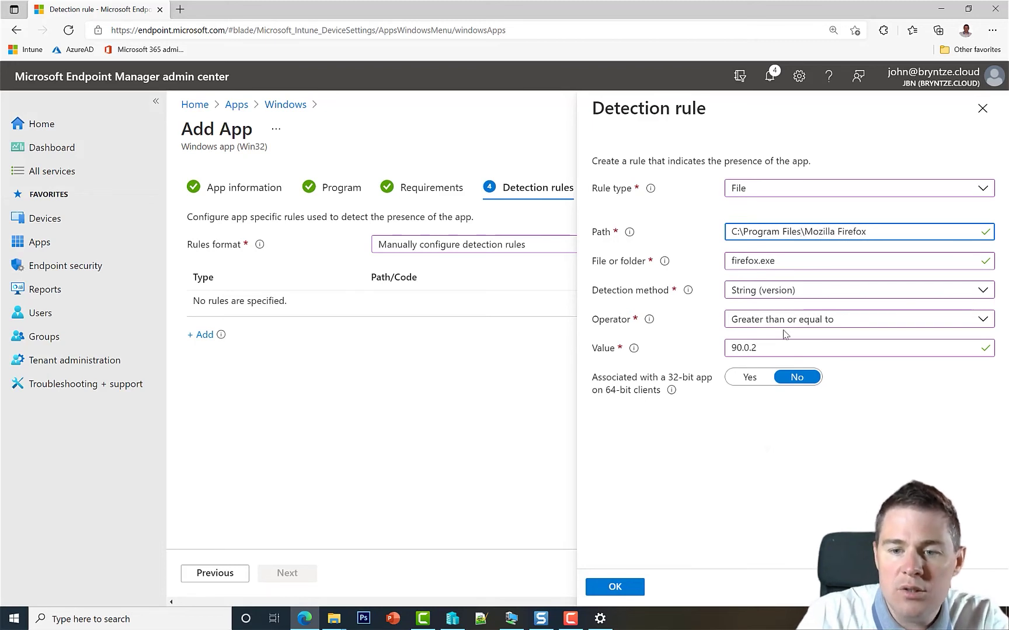
left_click(616, 588)
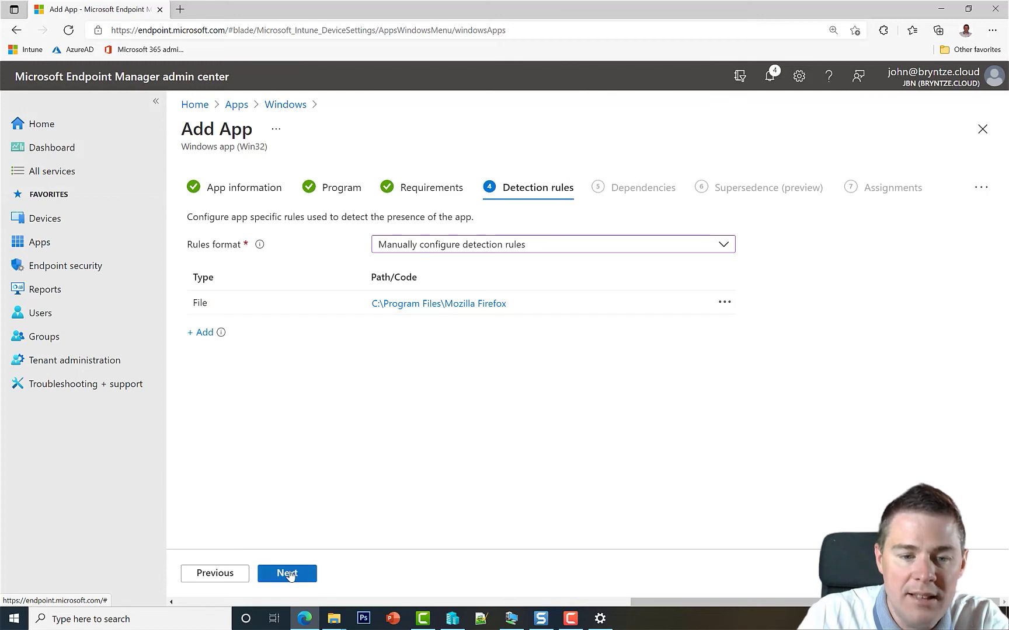
Step: Pass the Dependencies and Supersedence steps without adding anything, reaching Assignments
left_click(287, 575)
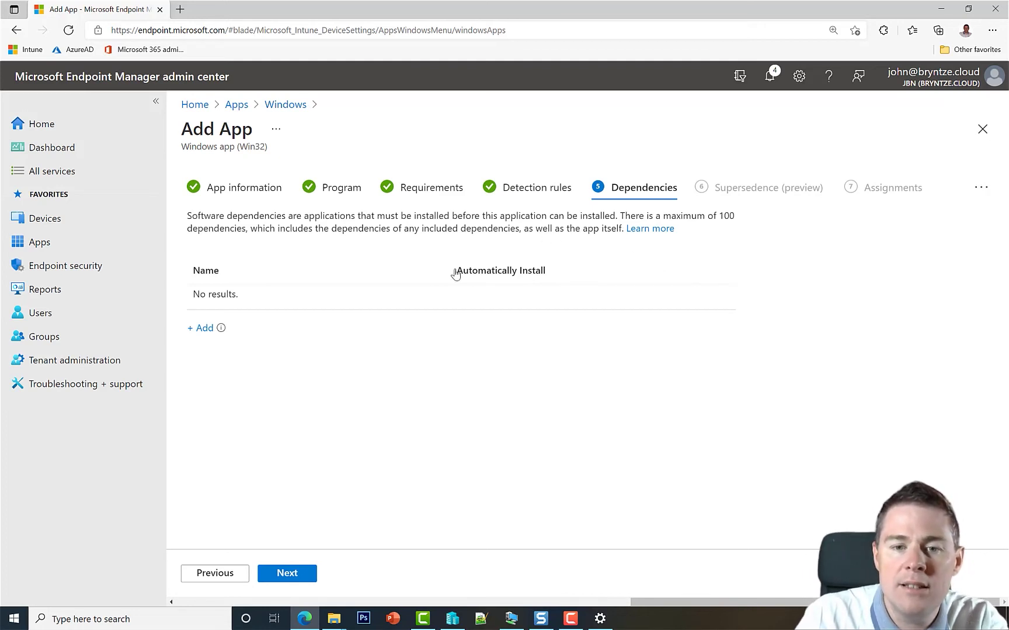
left_click(294, 575)
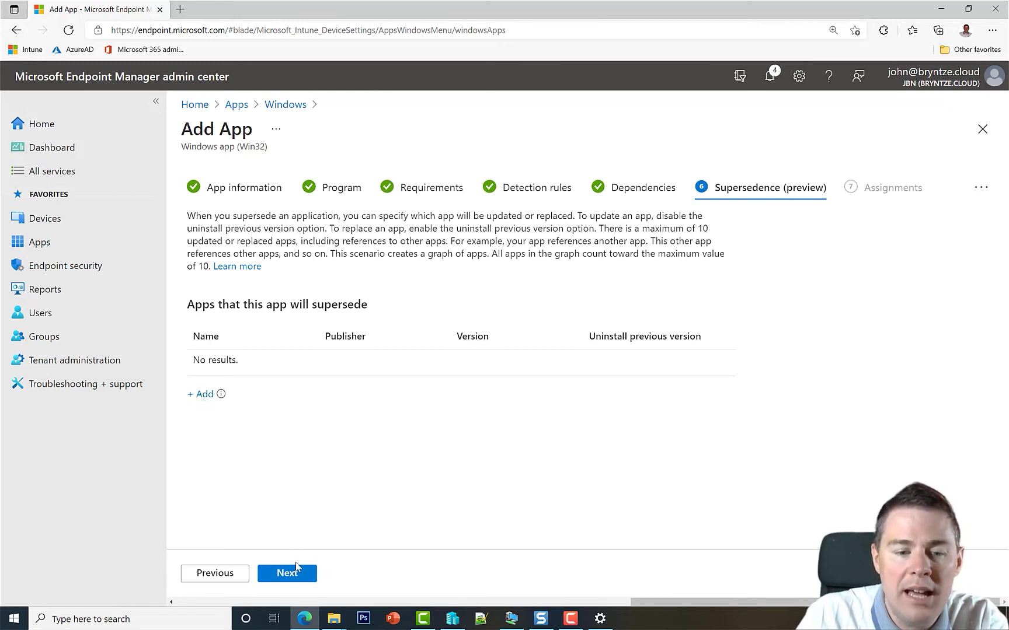
left_click(295, 575)
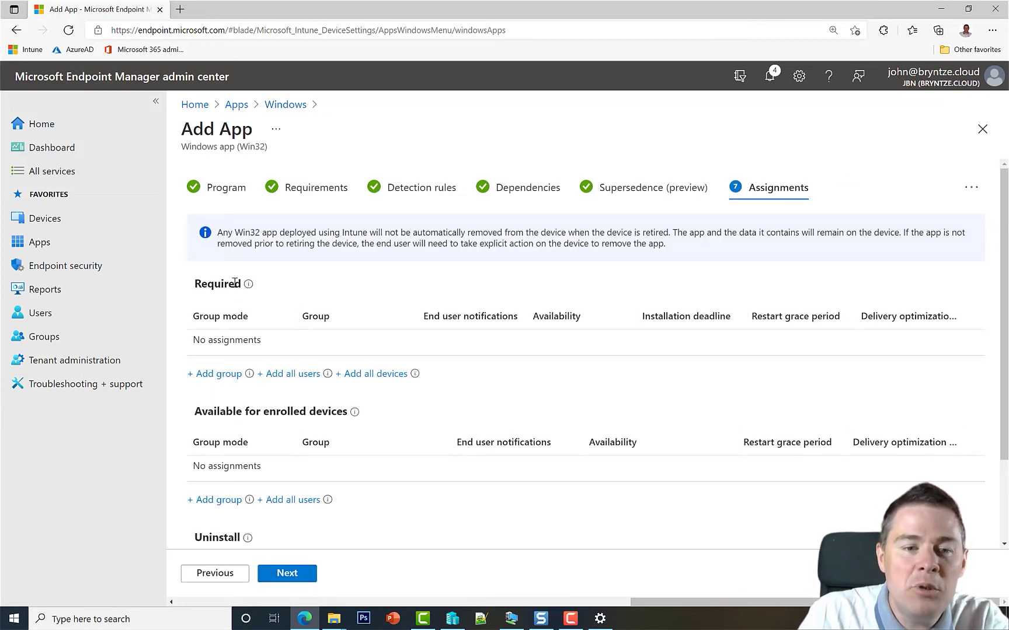
Step: Add All users under Available for enrolled devices and open that assignment's settings
left_click_drag(197, 284, 243, 286)
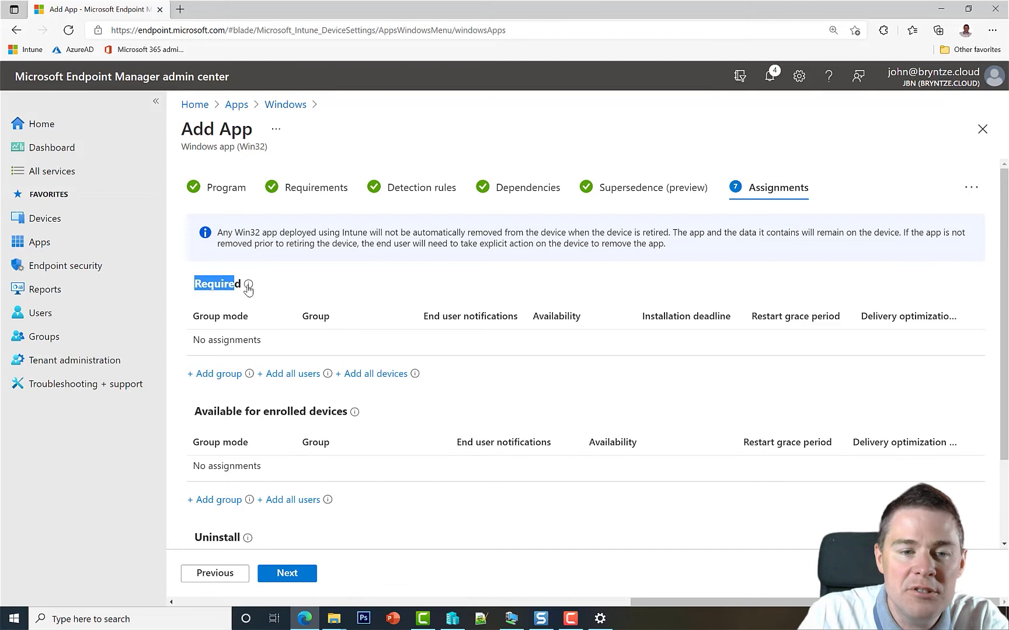
left_click(325, 300)
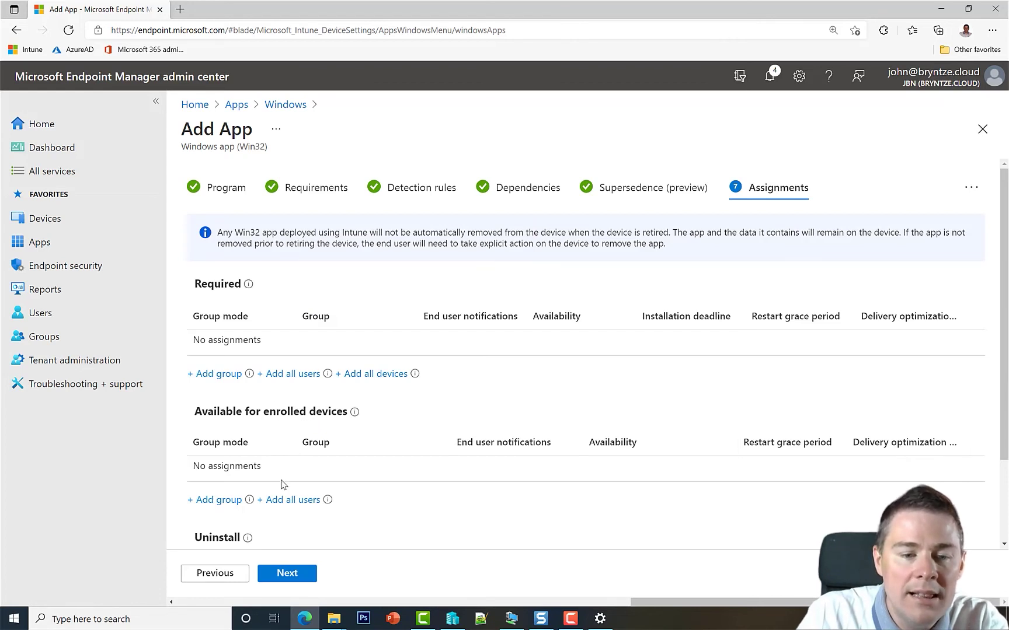
left_click(283, 501)
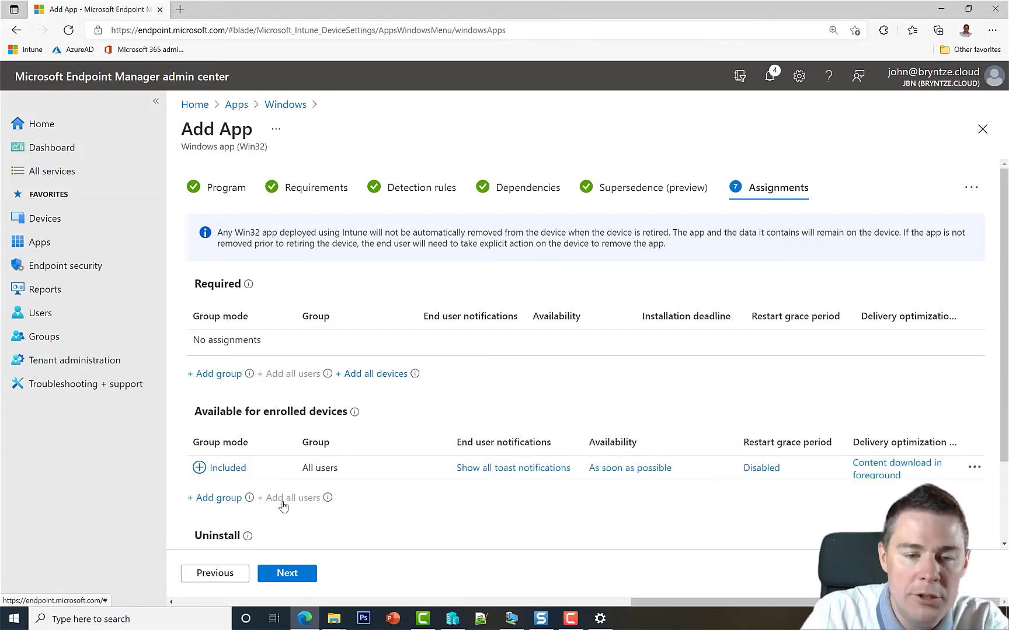
left_click(509, 472)
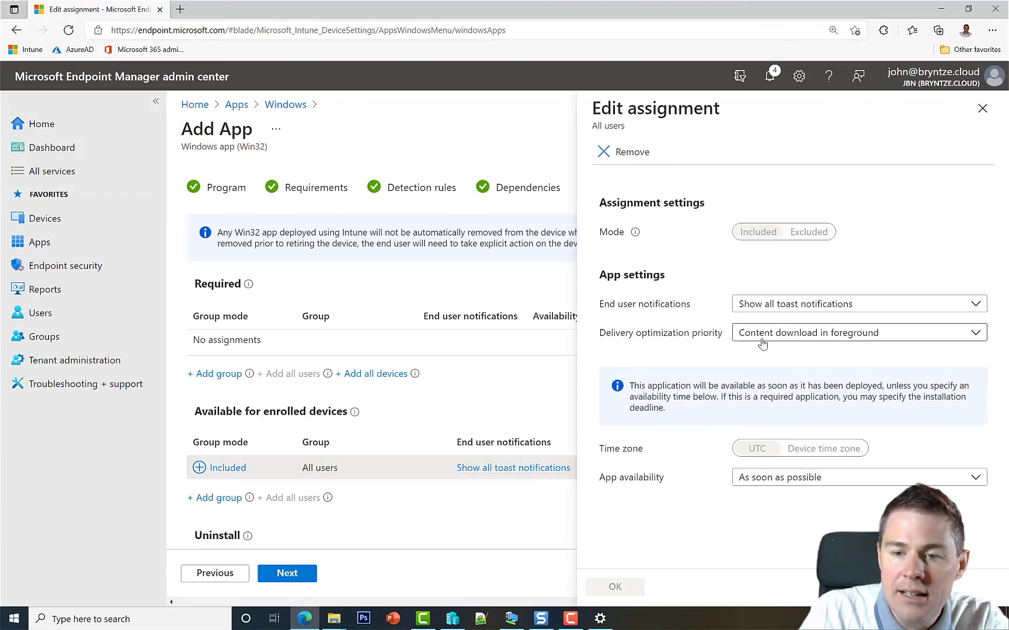
Step: Keep foreground content download and As soon as possible availability for the all-users assignment
left_click(835, 342)
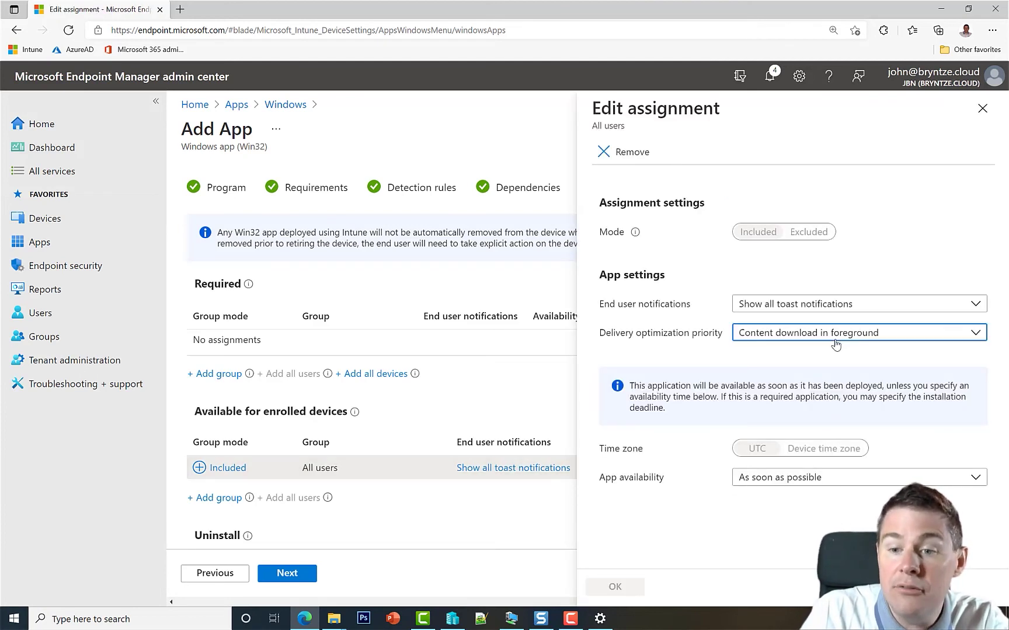
left_click(820, 355)
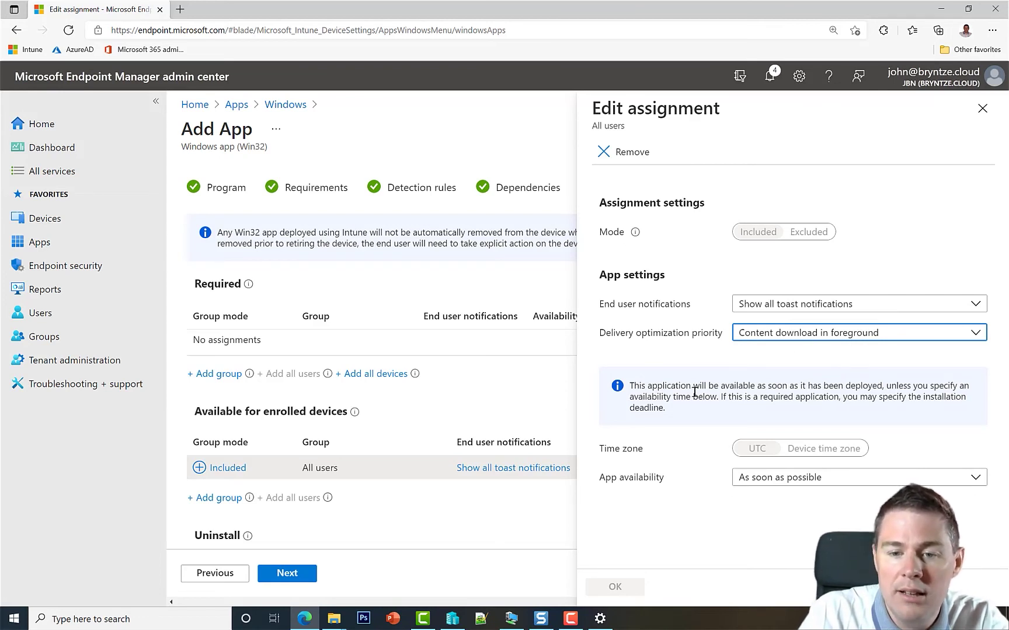
left_click(771, 482)
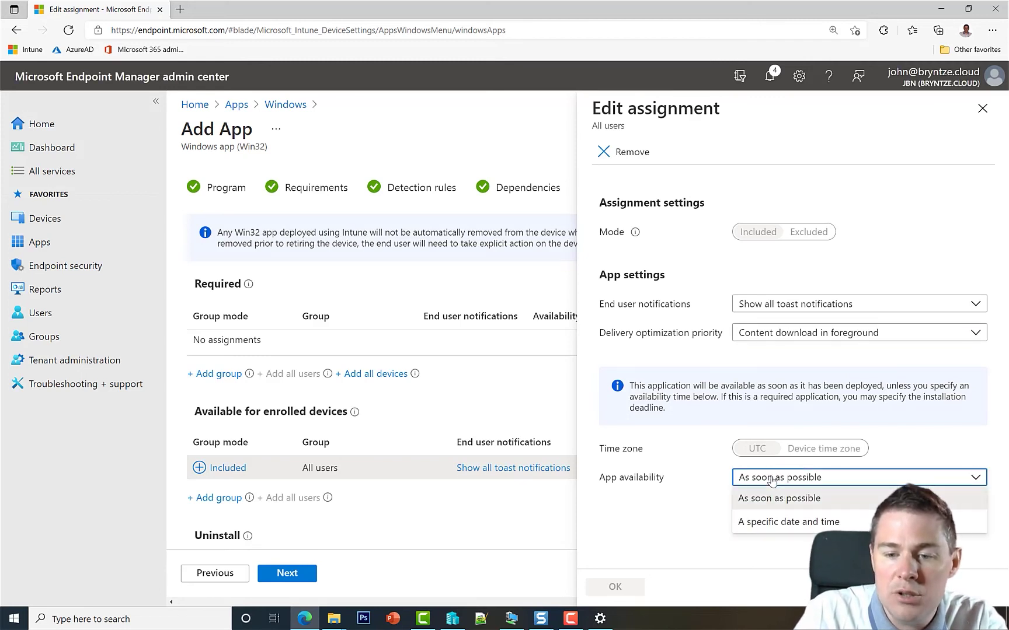
left_click(787, 498)
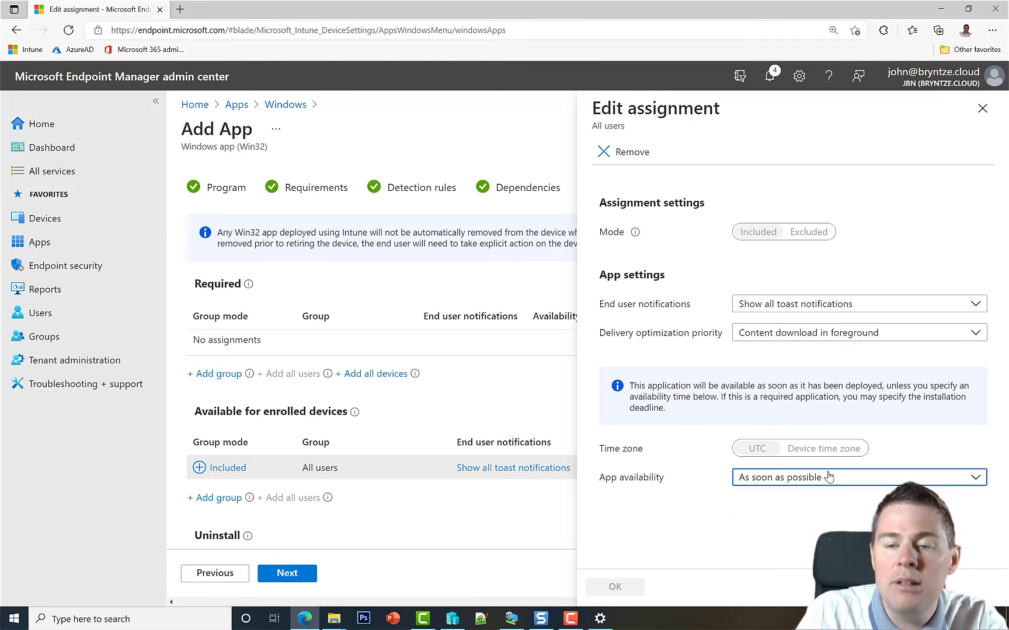
Step: Try a 23 August 2021 availability date, revert to As soon as possible, and save
left_click(781, 480)
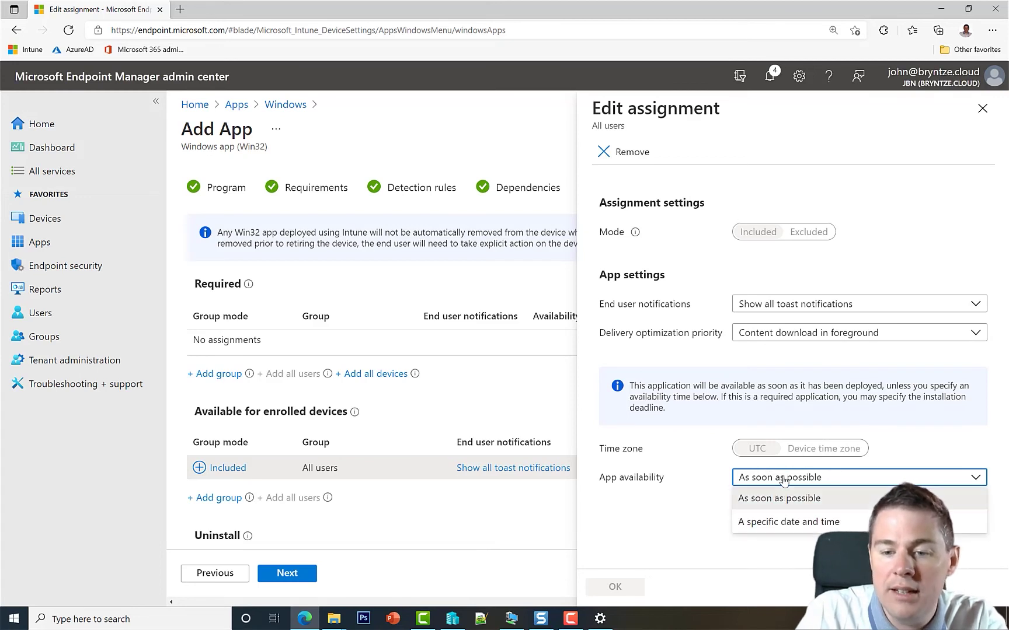
left_click(776, 522)
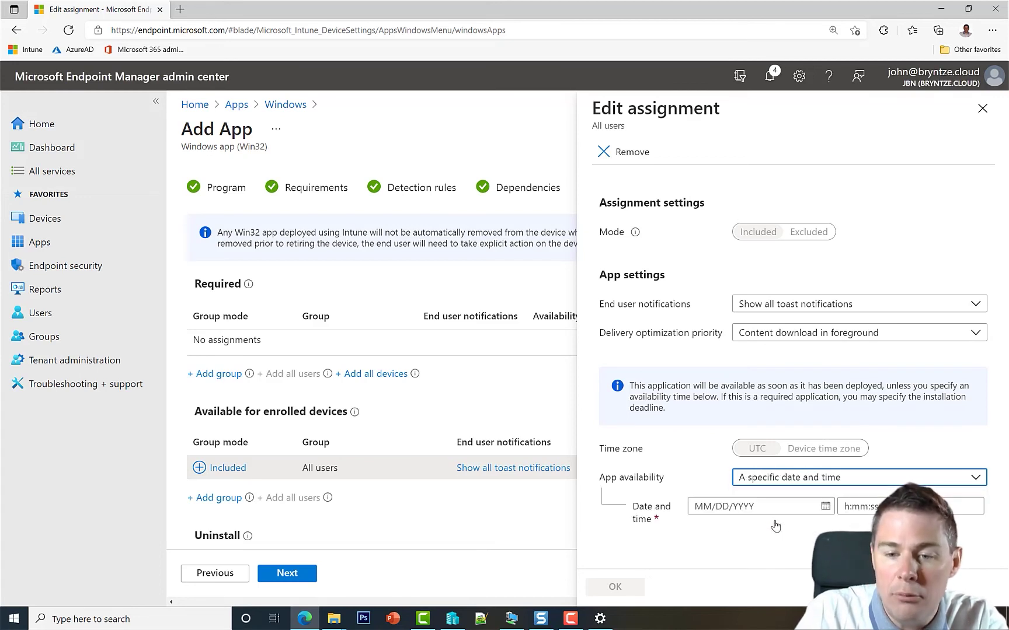
left_click(826, 507)
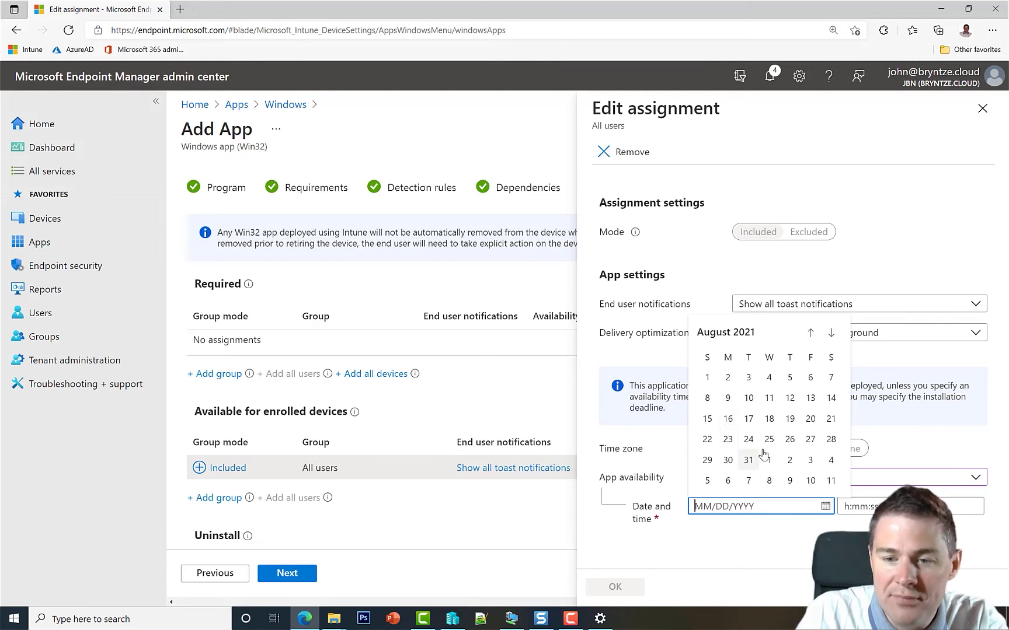
left_click(728, 443)
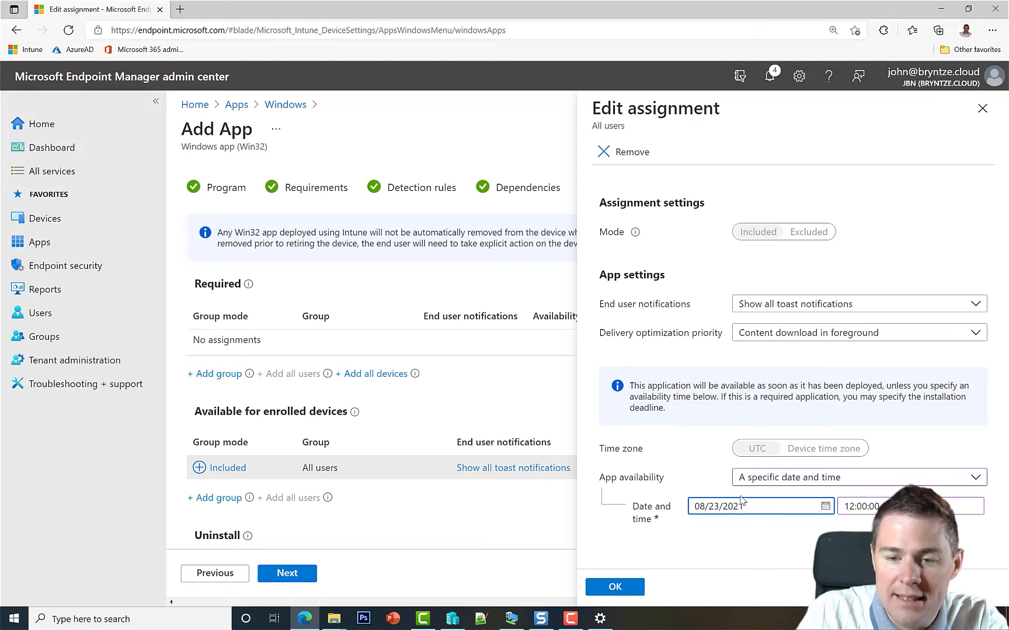
left_click(795, 483)
left_click(777, 499)
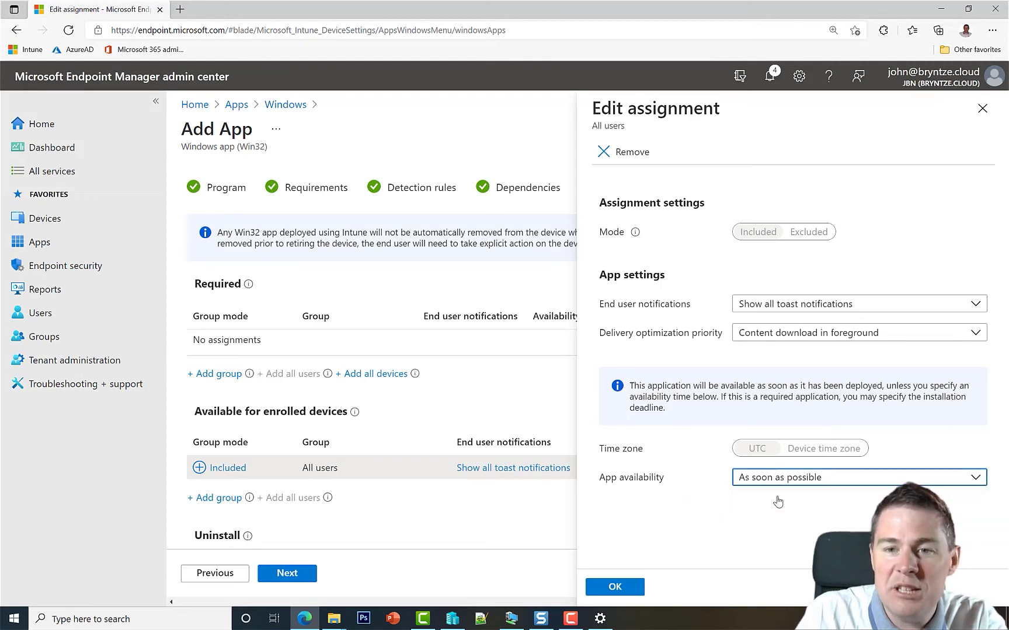
left_click(623, 590)
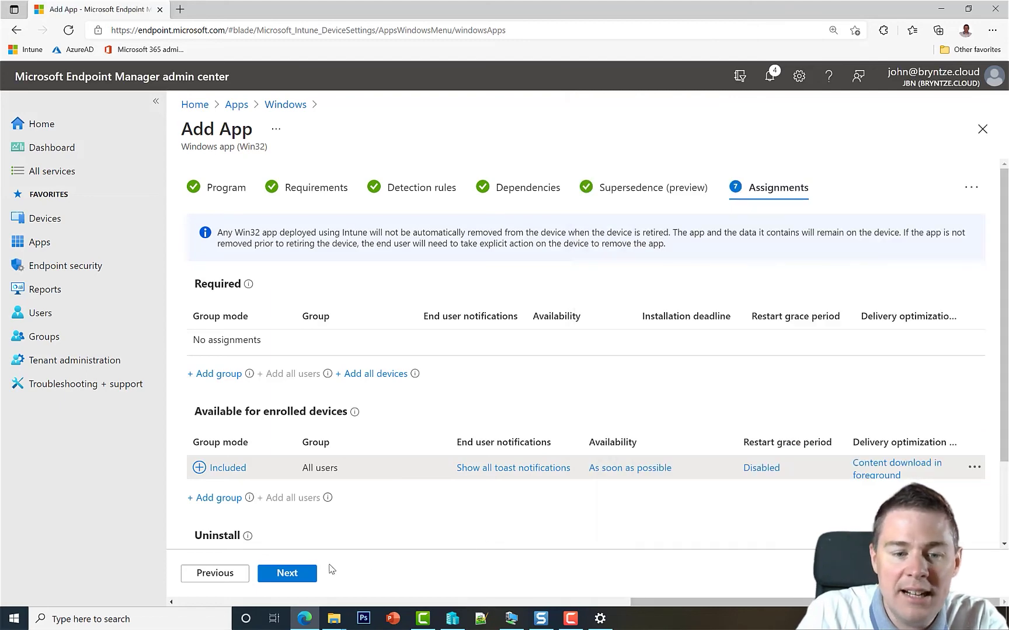
Step: Open the Review + create page and scroll through the Mozilla Firefox 90.0.2 summary
left_click(292, 575)
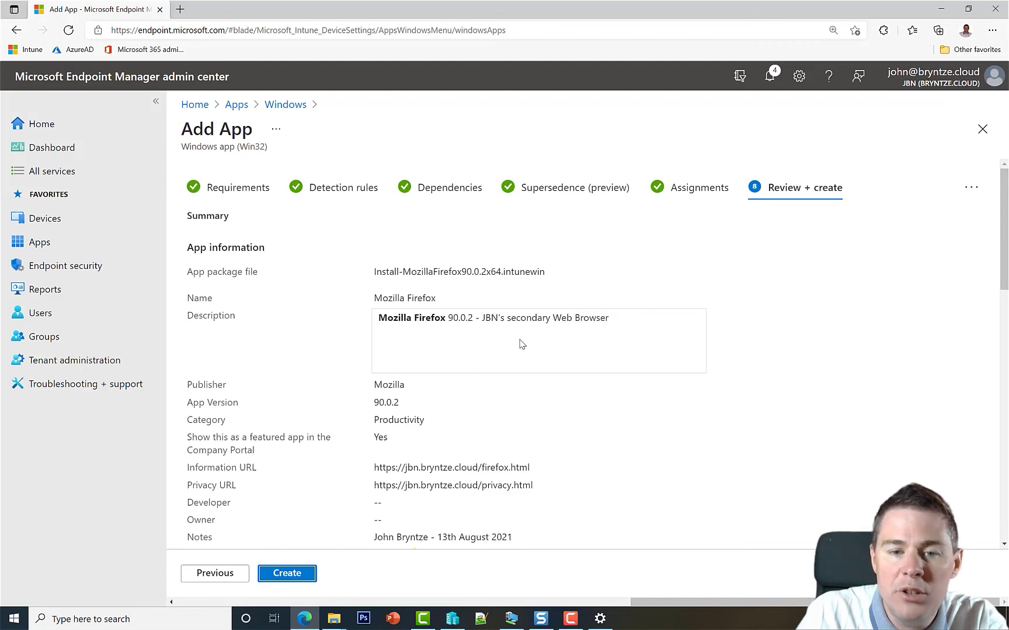
scroll(522, 344, "down", 9)
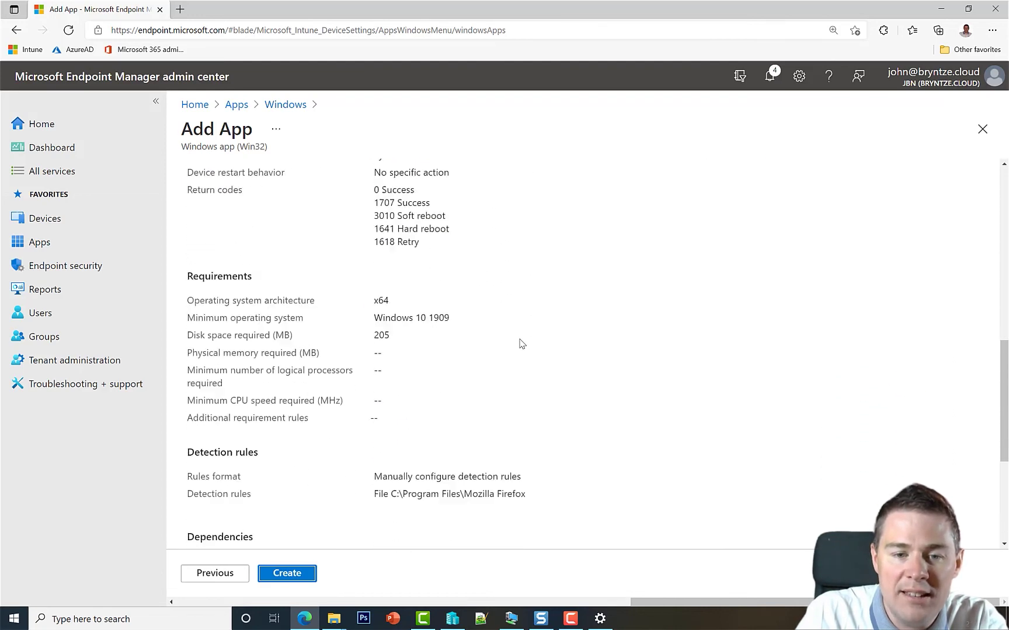
scroll(522, 344, "down", 4)
scroll(522, 344, "up", 15)
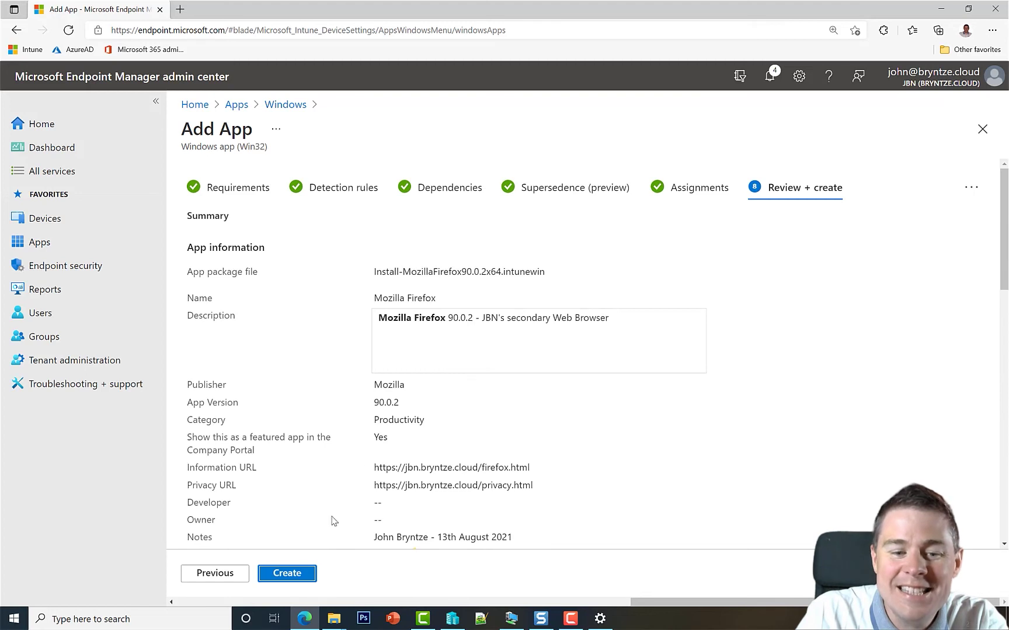
Step: Create the app, then dismiss old Google Chrome and image upload notifications while the package uploads
left_click(285, 574)
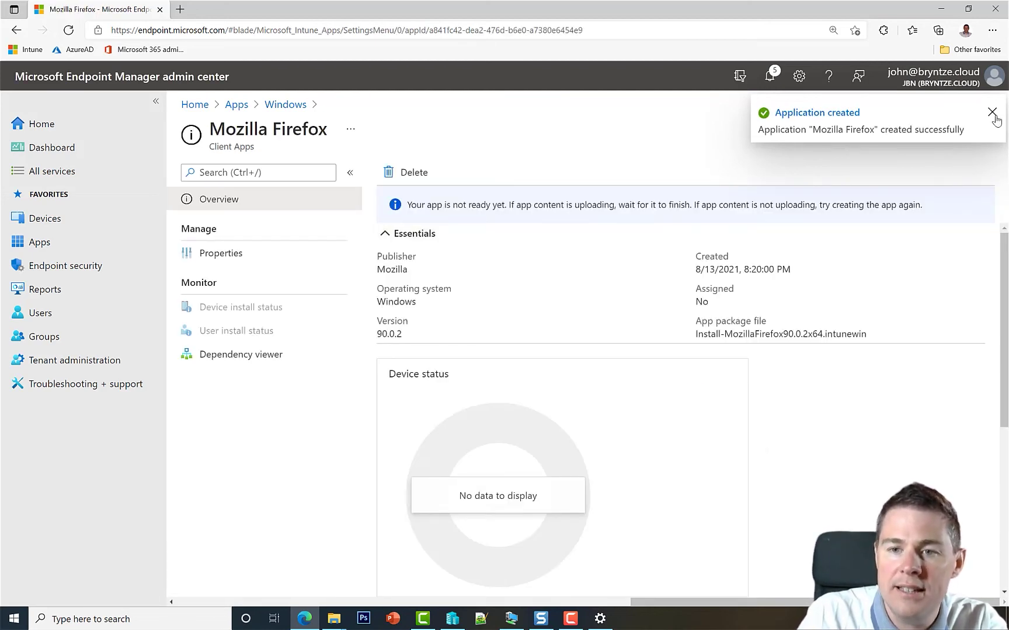
left_click(770, 83)
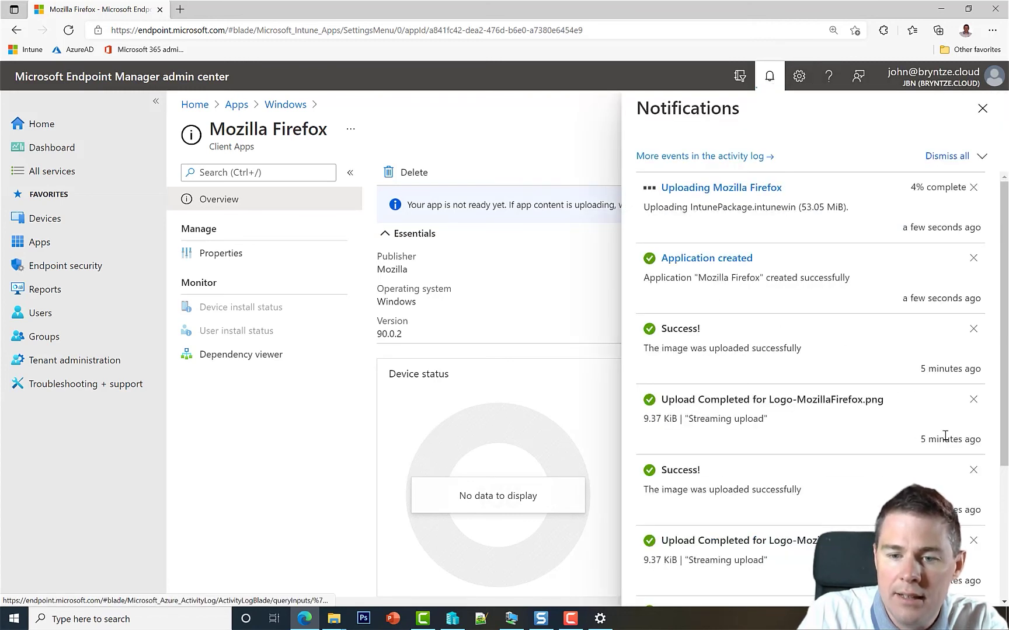
left_click(972, 471)
left_click(972, 472)
left_click(972, 472)
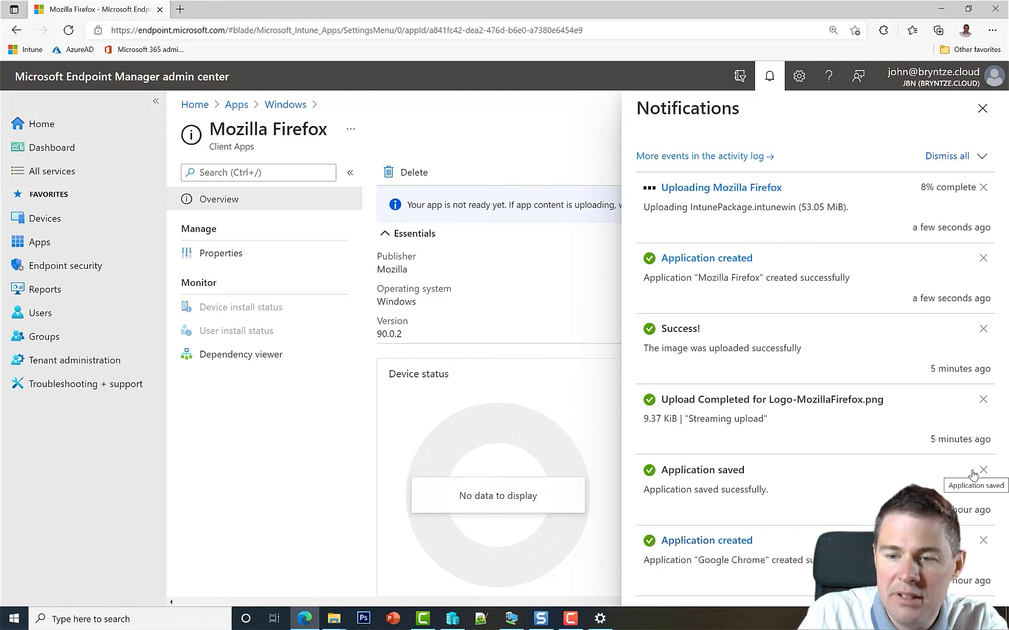
left_click(979, 472)
left_click(982, 474)
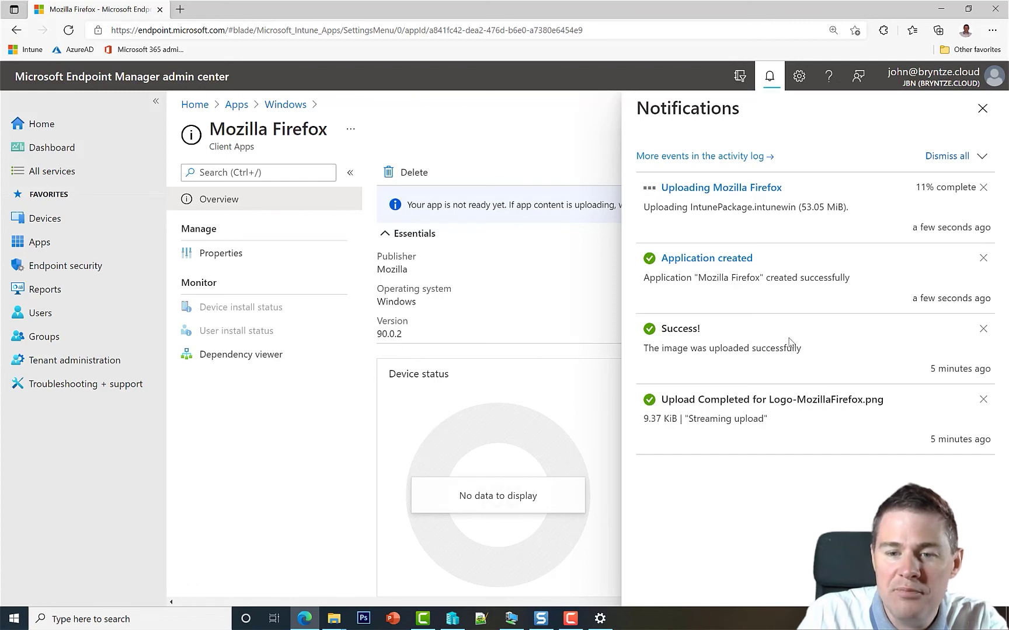
left_click(983, 329)
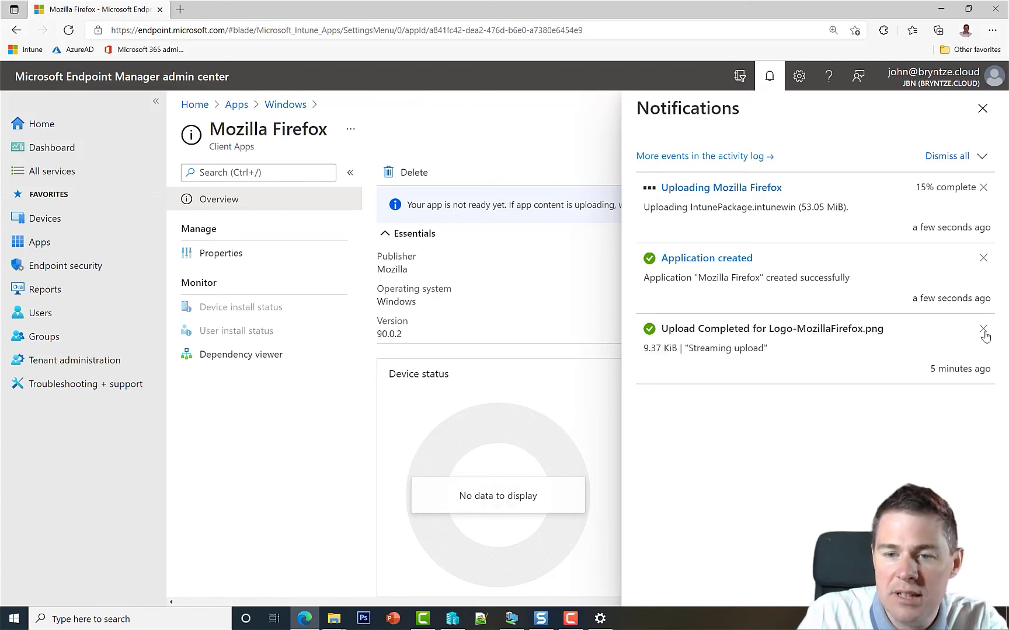
left_click(983, 329)
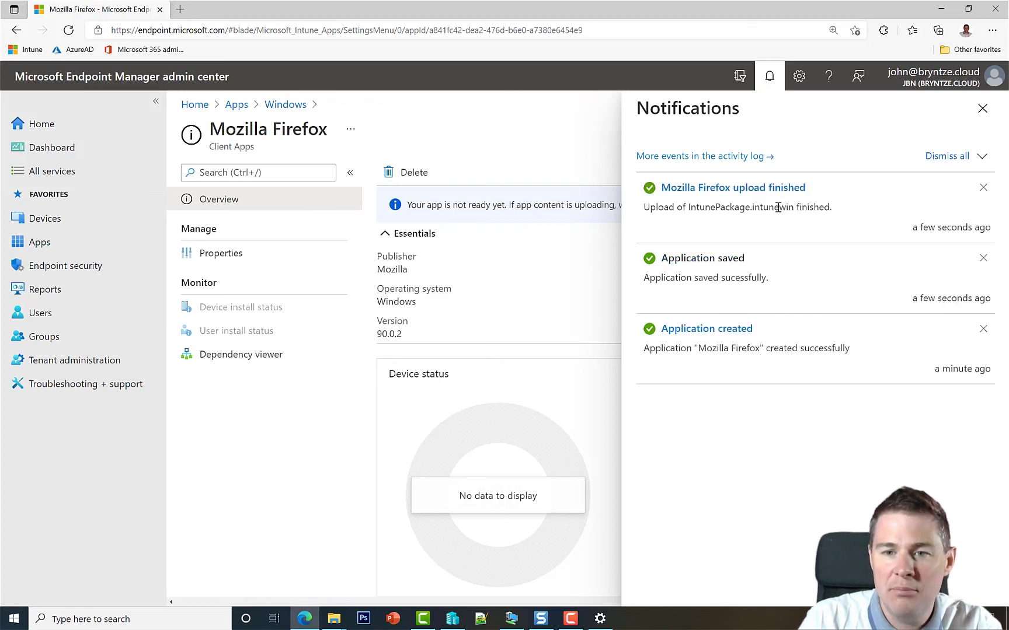
Step: Dismiss the notifications and review the Mozilla Firefox app's Properties: app information, program and requirements
left_click(983, 109)
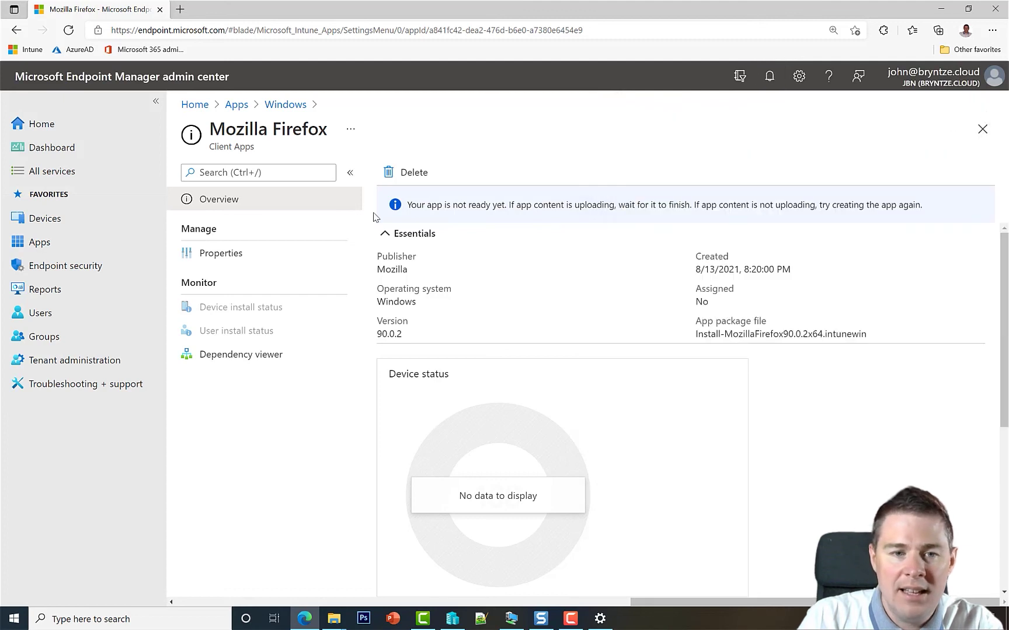
left_click(219, 258)
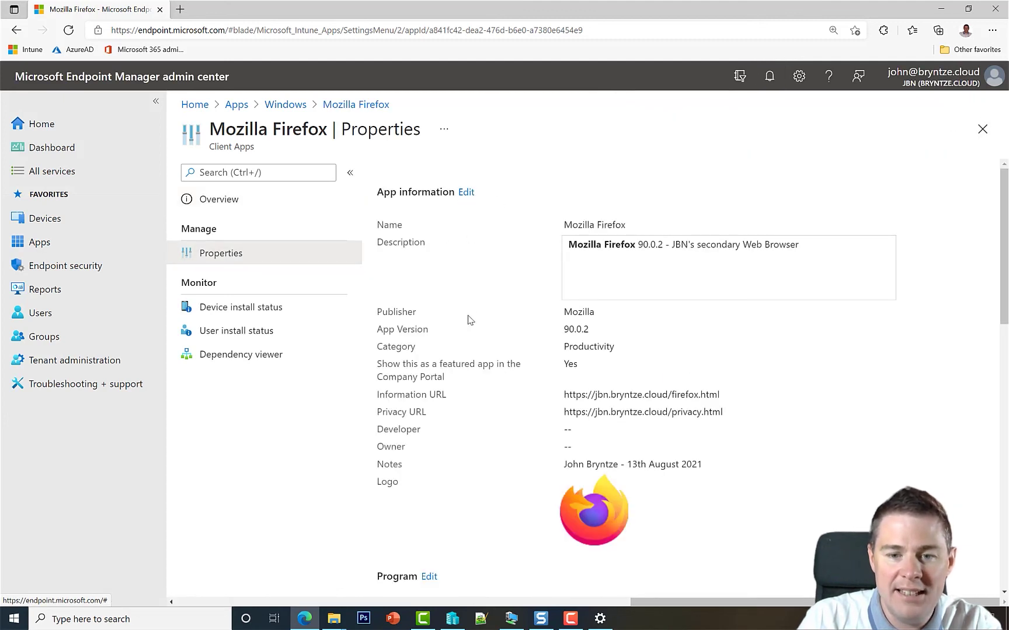
scroll(466, 327, "down", 5)
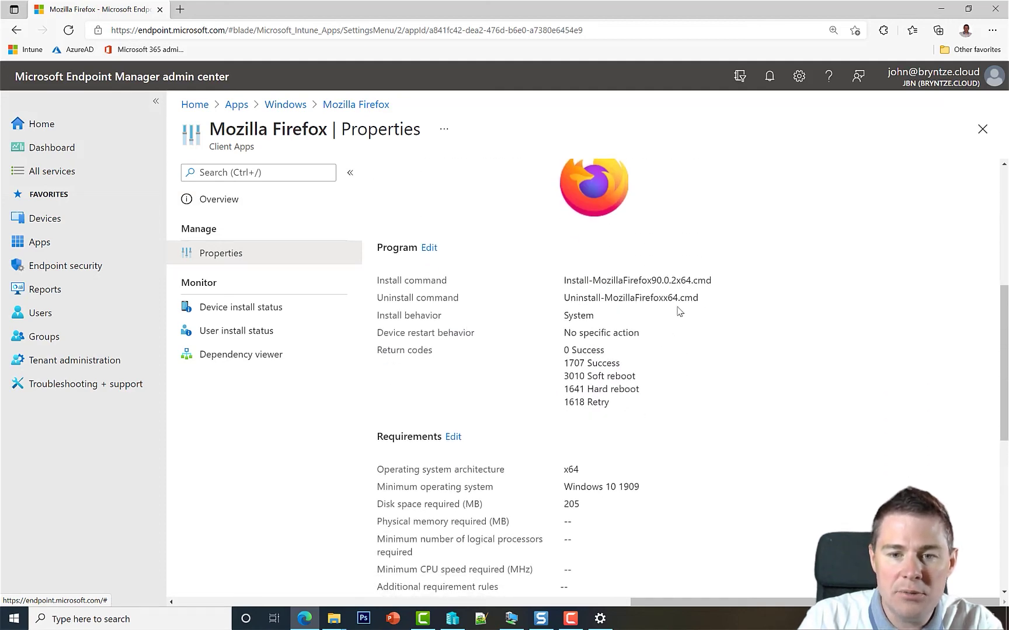
scroll(527, 331, "down", 7)
scroll(527, 330, "up", 10)
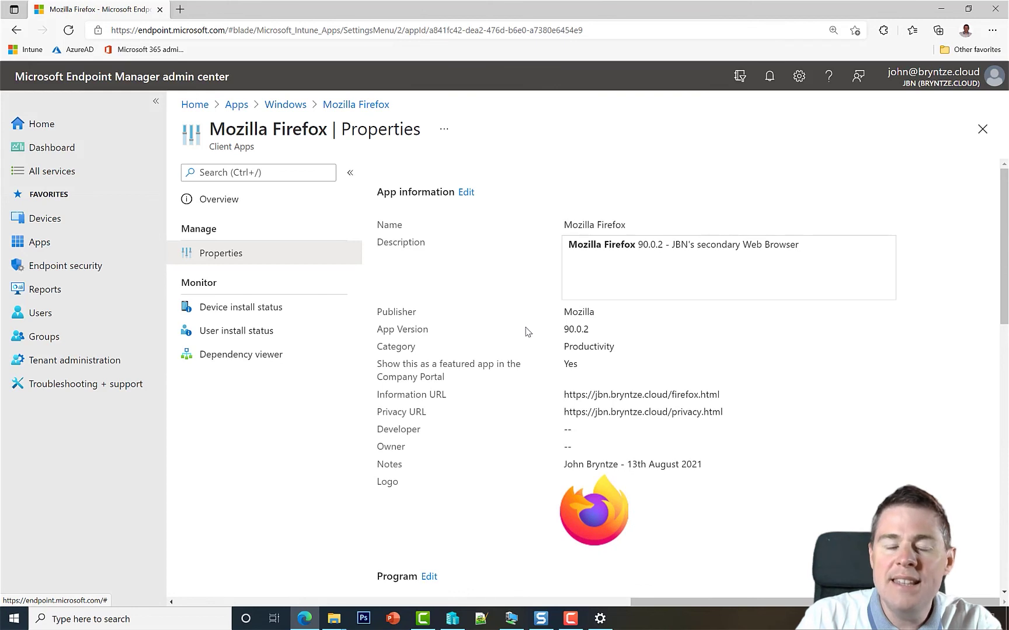